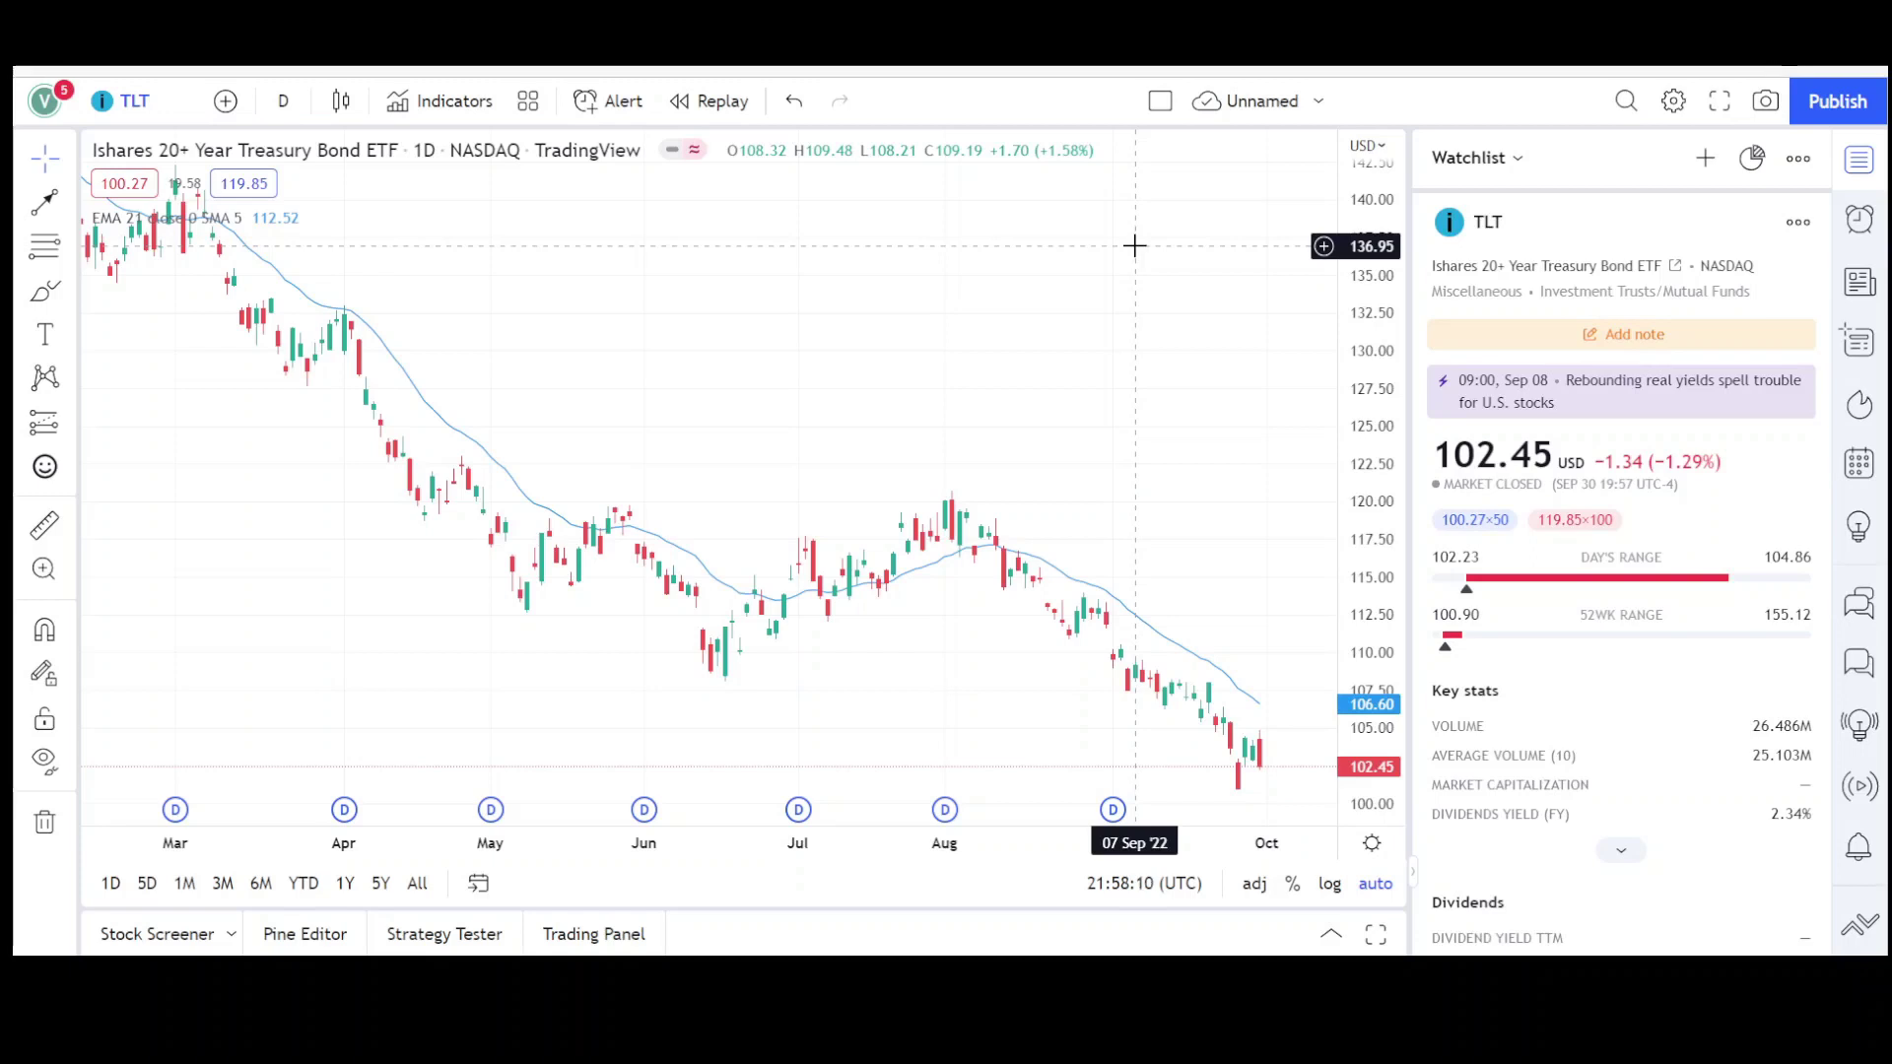
# - Draw a parallel channel around the decline from about 120.55 on 02 Aug '22 to about 100.97 on 17 Oct '22
pyautogui.moveTo(1348, 537); pyautogui.dragTo(1369, 406)
pyautogui.moveTo(1216, 478); pyautogui.dragTo(1048, 327)
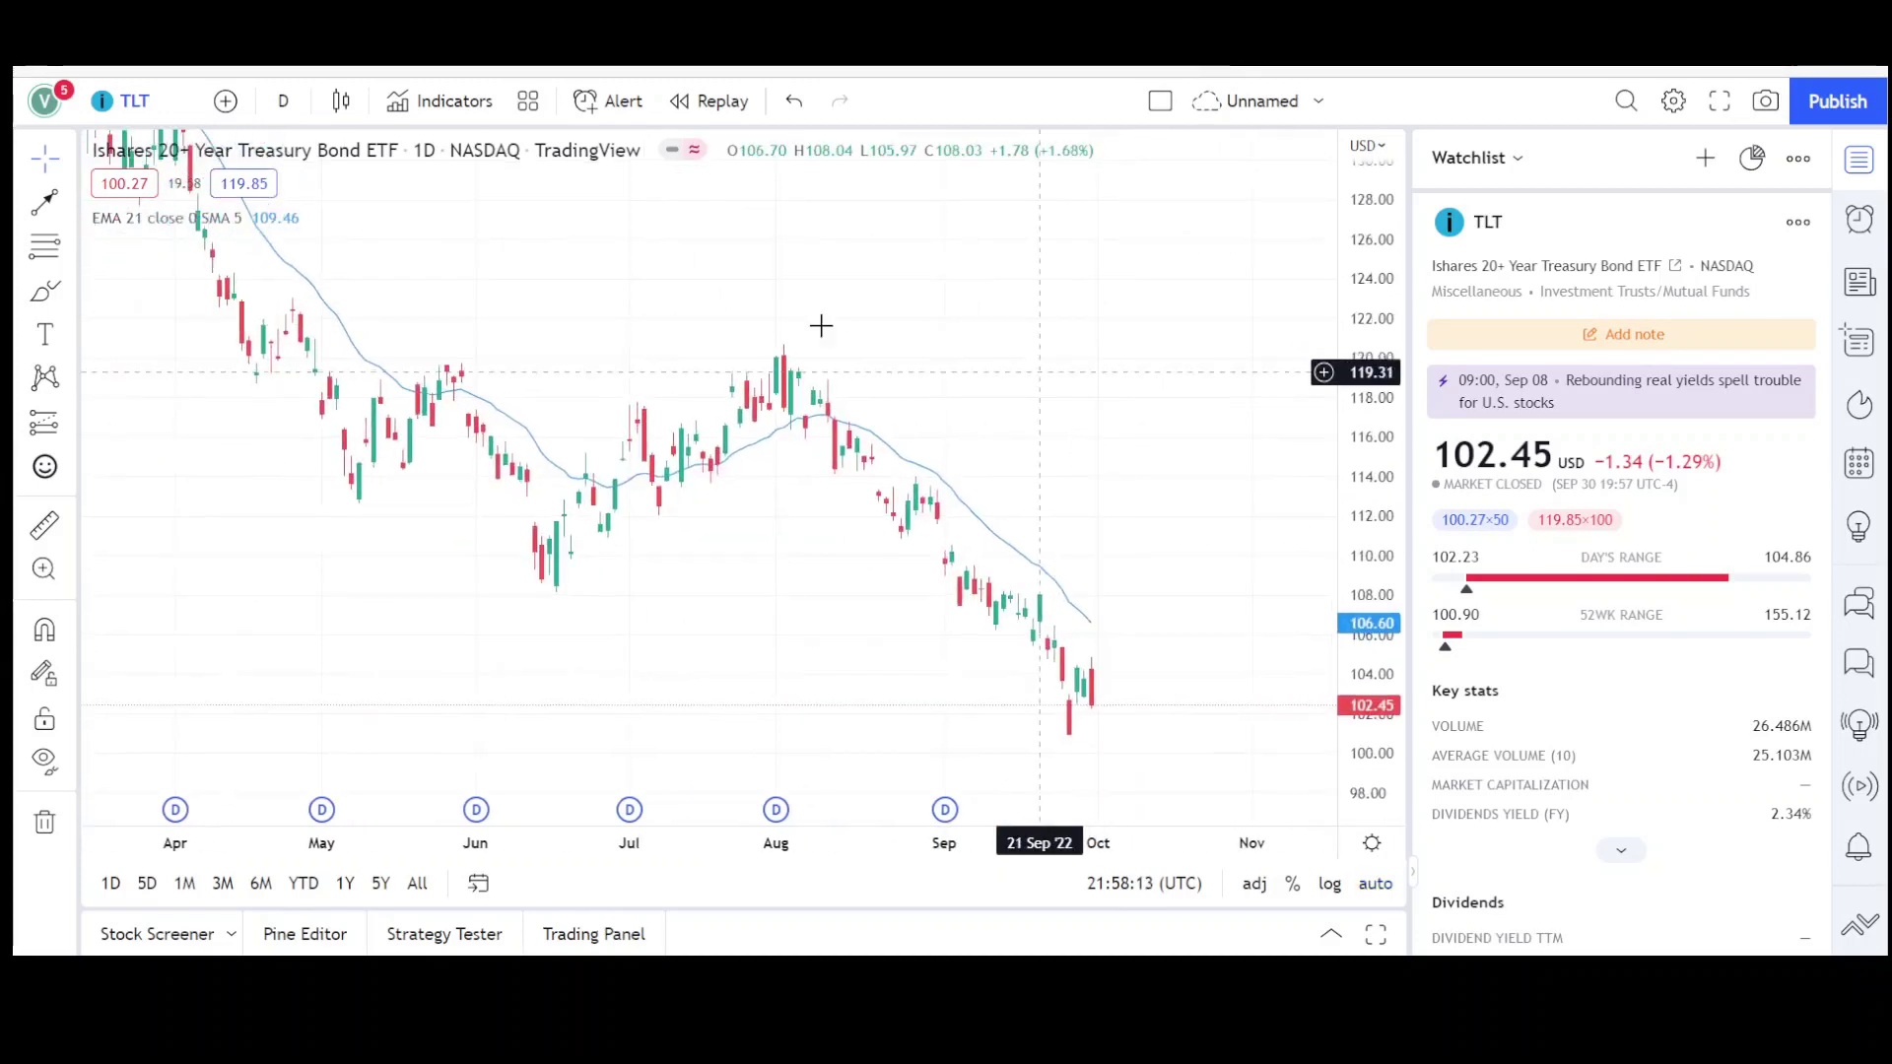
pyautogui.click(70, 207)
pyautogui.click(212, 700)
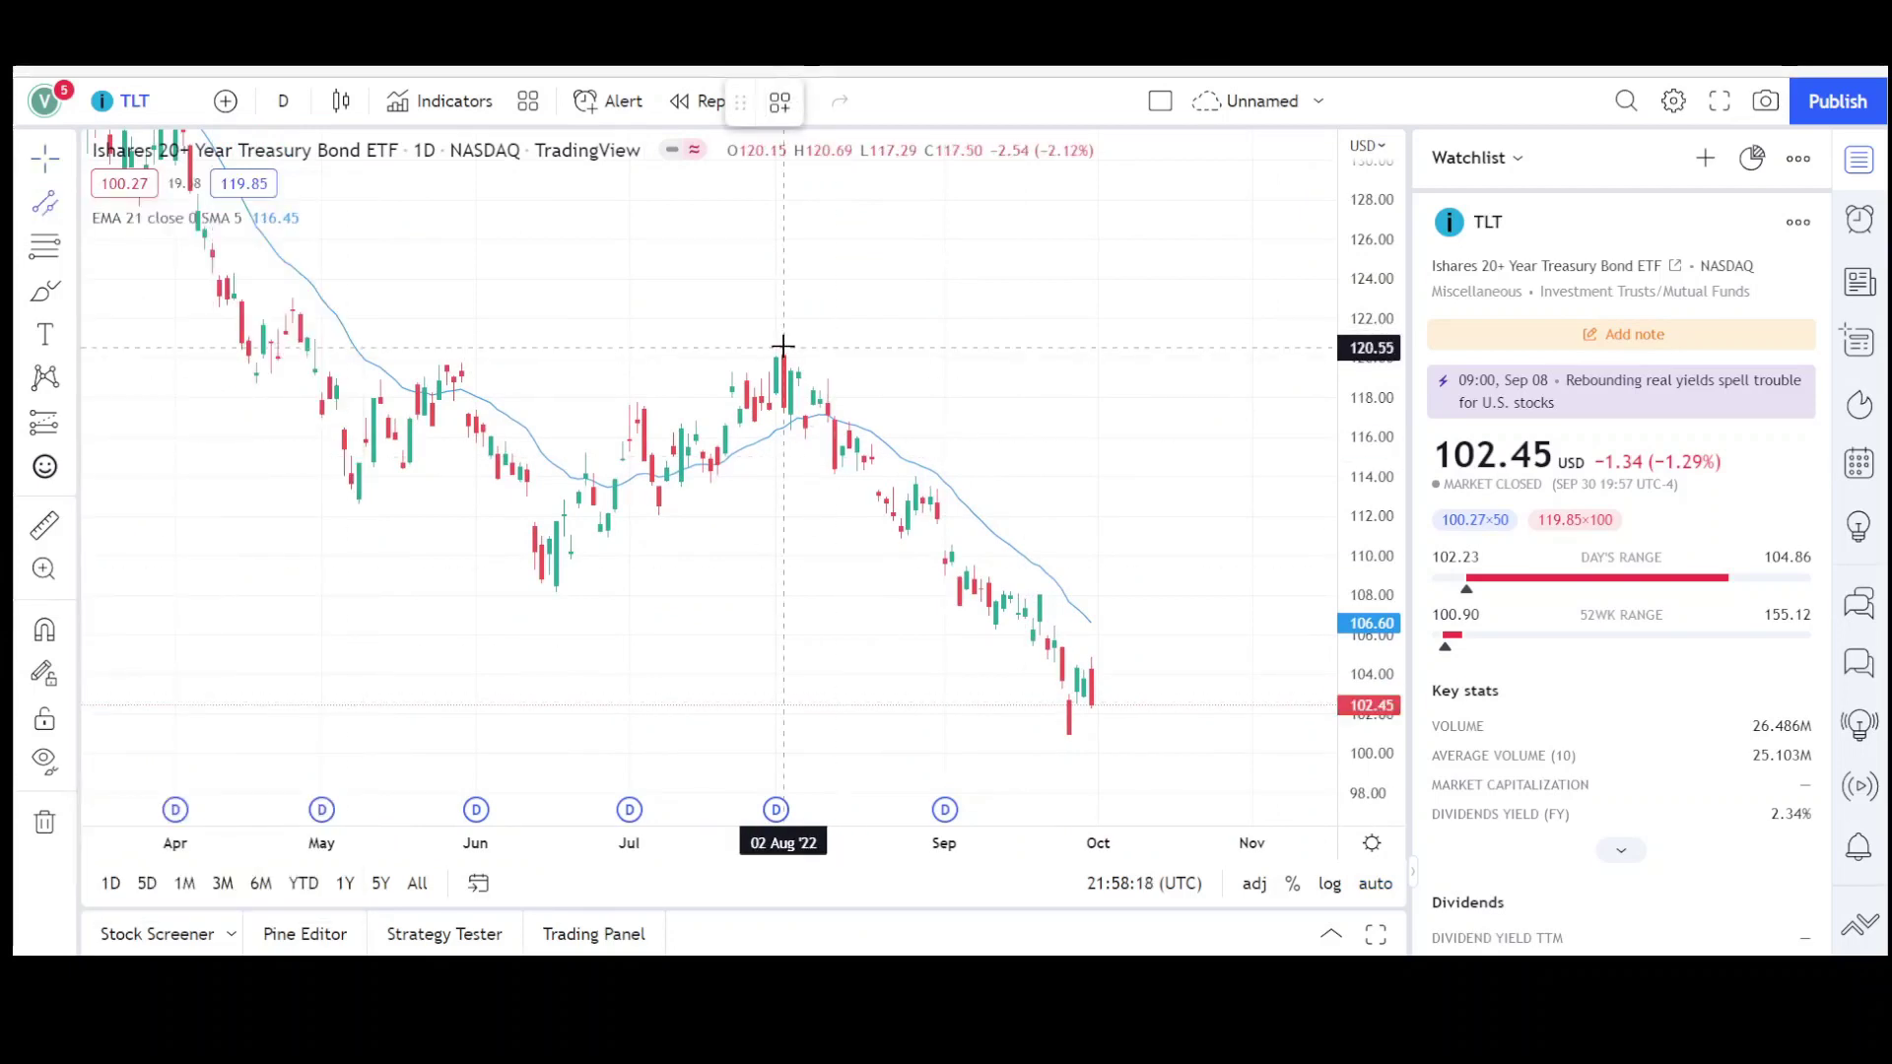
pyautogui.click(784, 345)
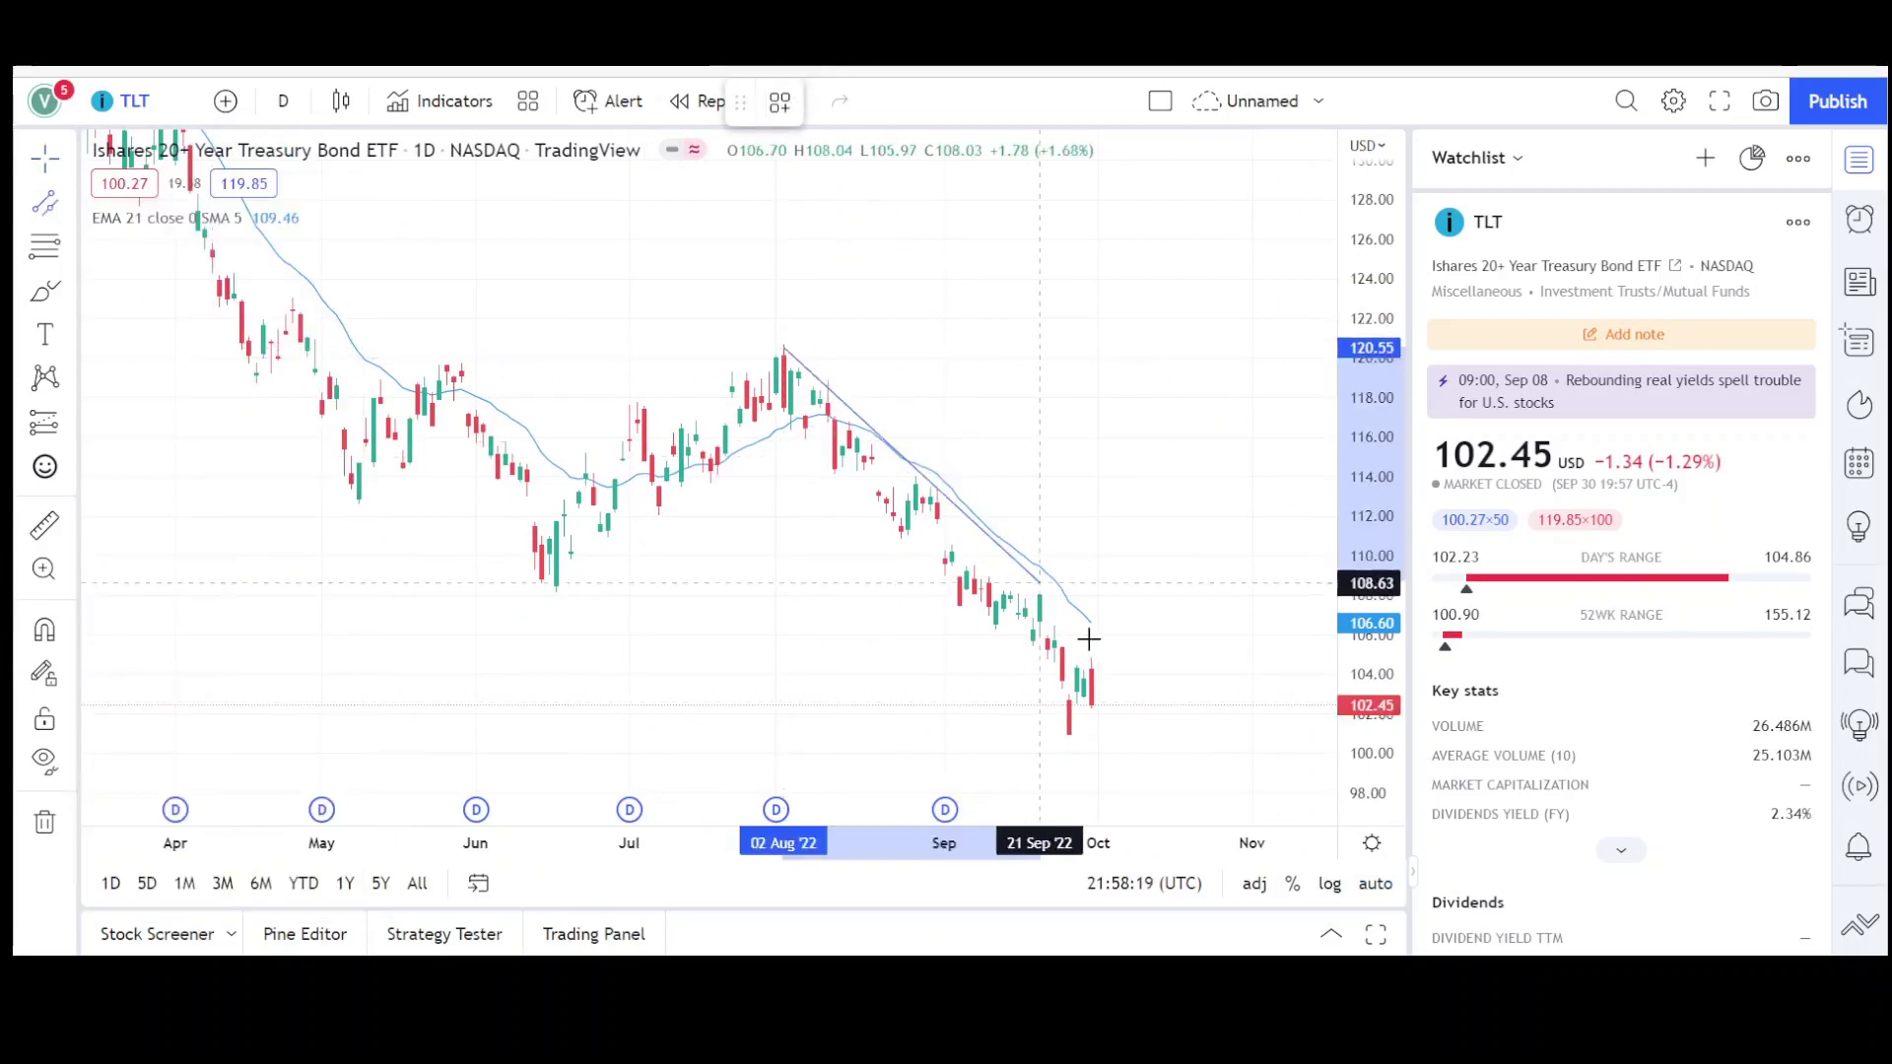
pyautogui.click(1169, 734)
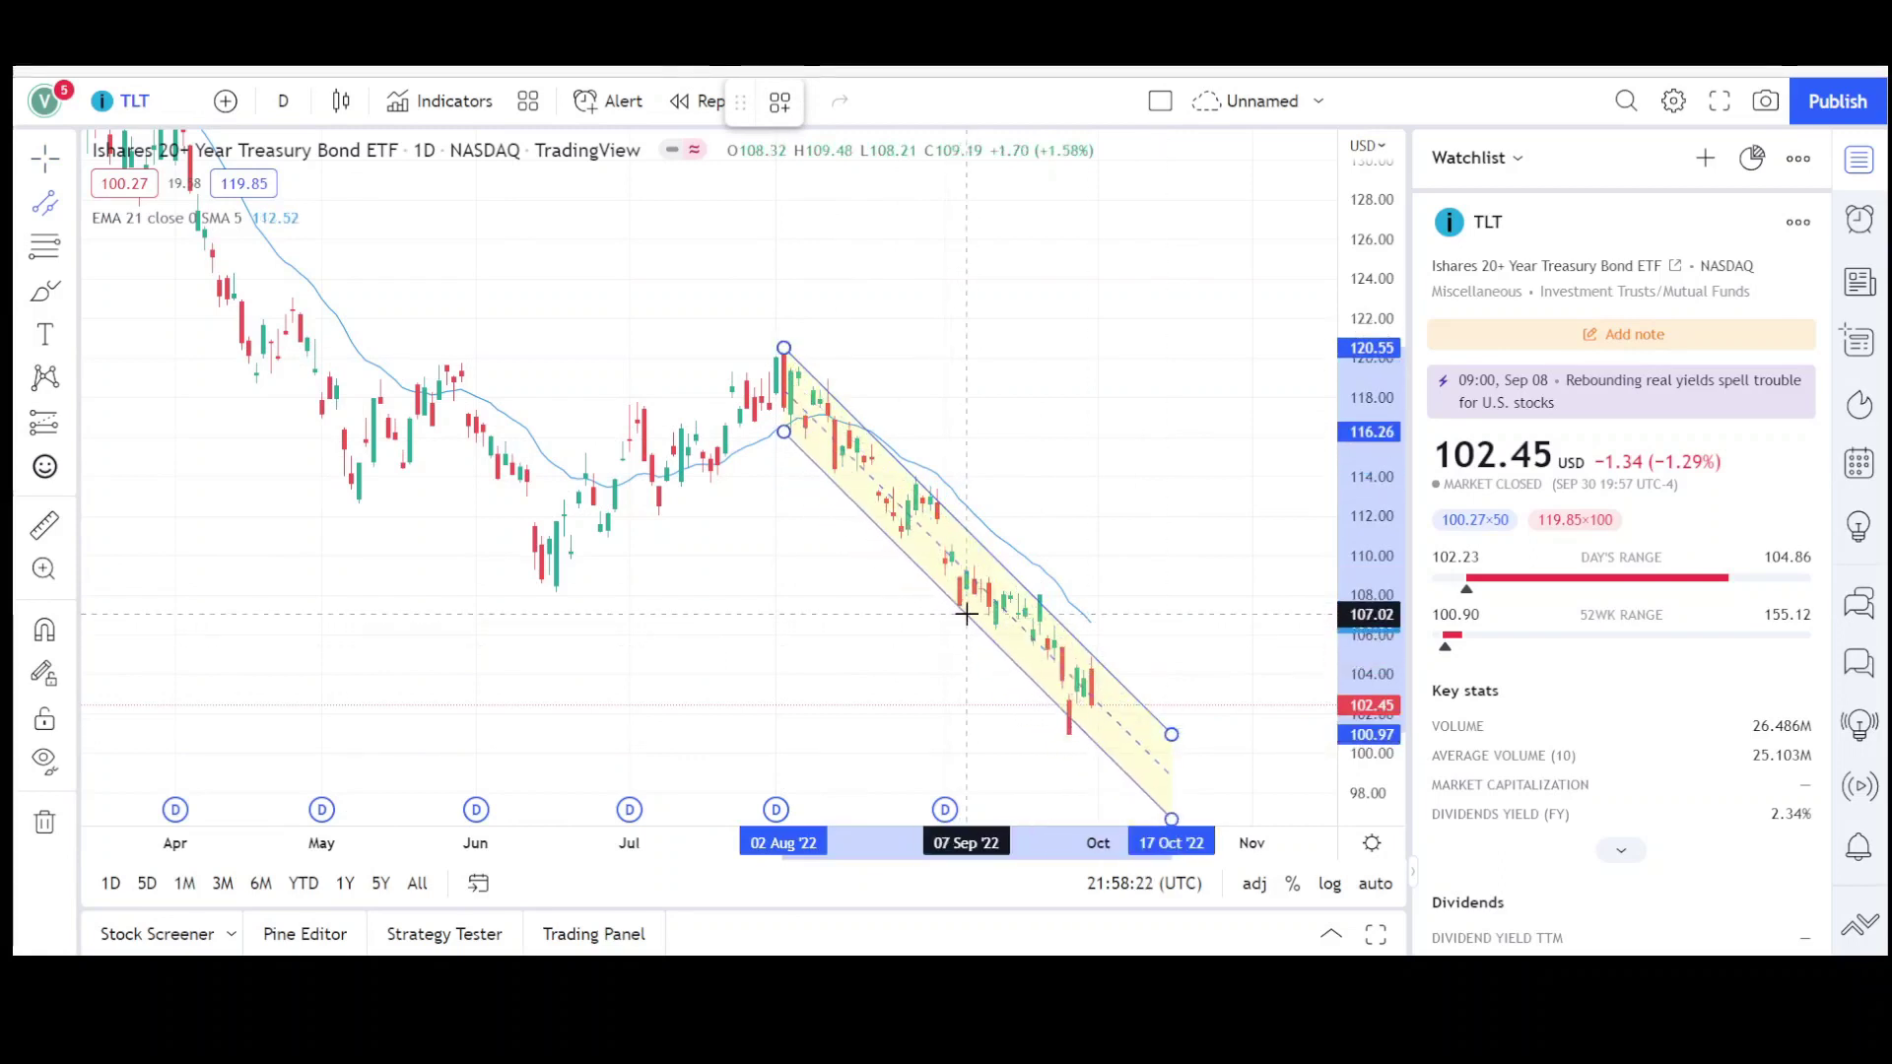
pyautogui.click(966, 606)
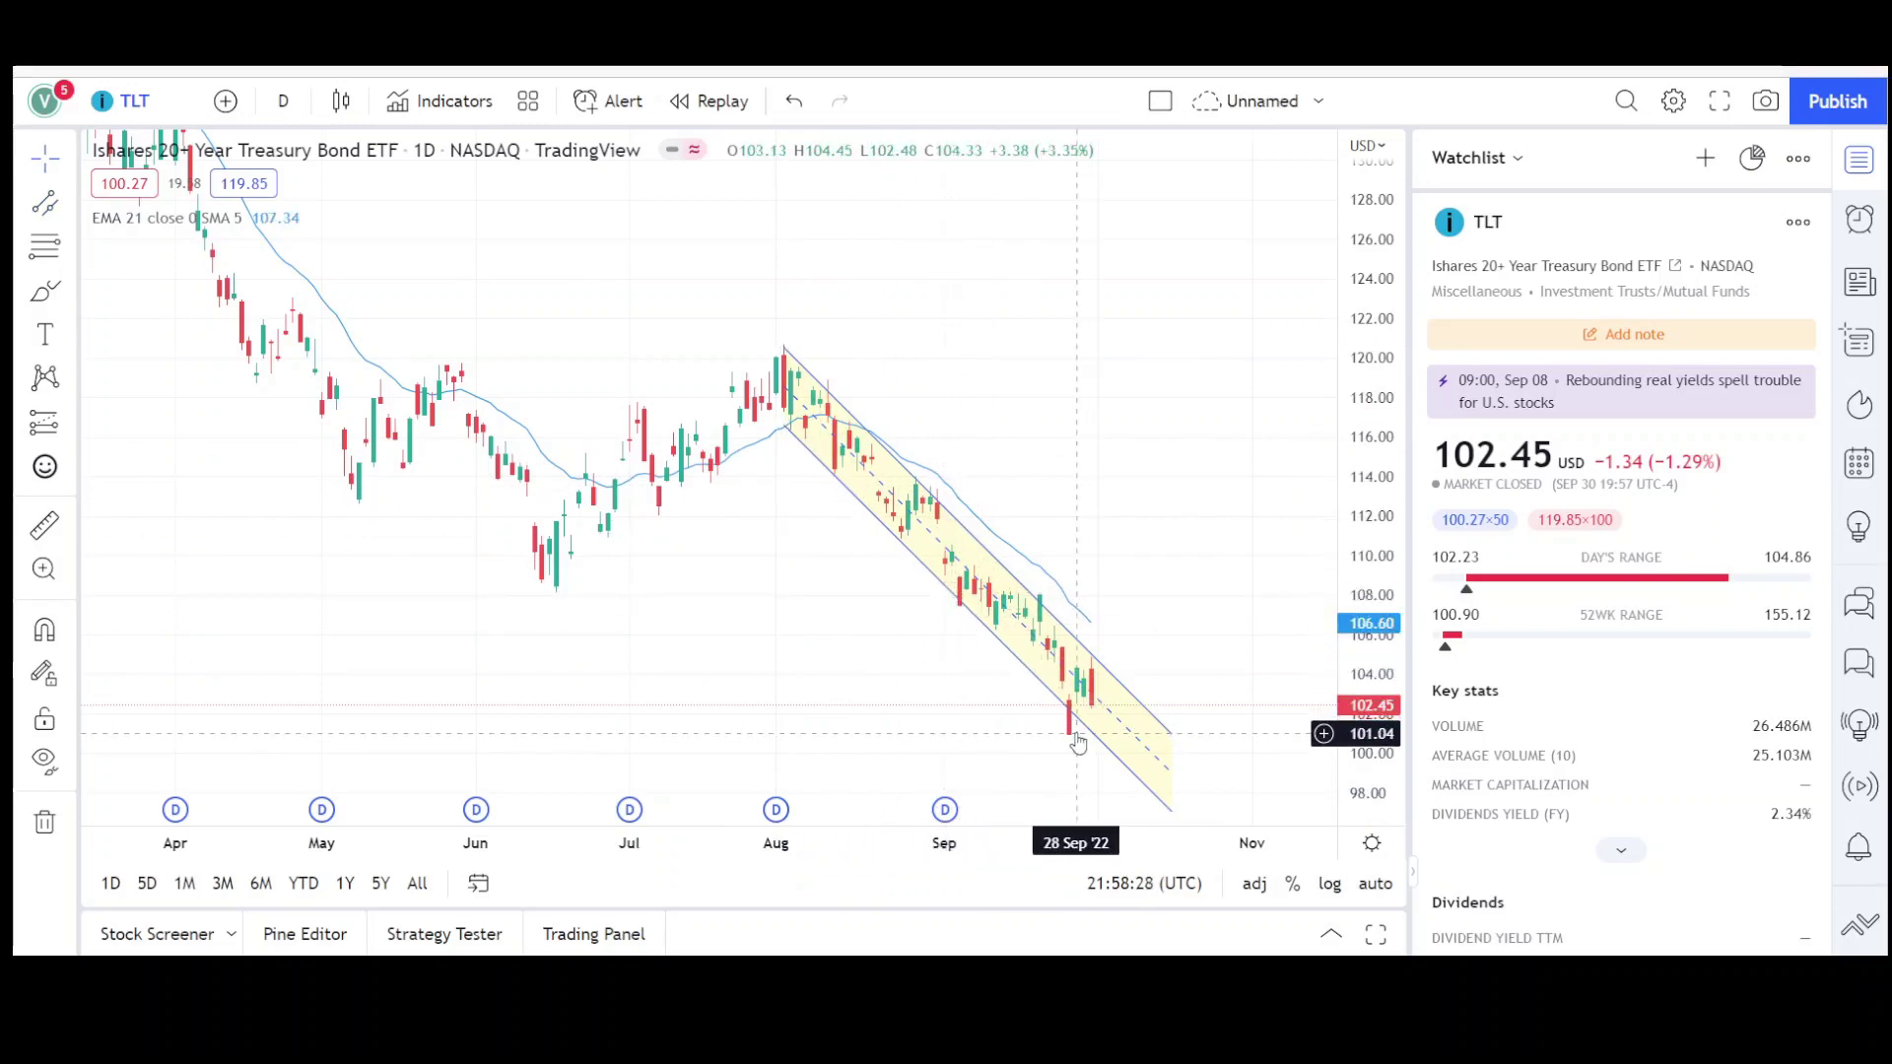
# - Circle the late-September low in red with the brush and draw a small red circle at about 106 in early October
pyautogui.scroll(3, 1094, 739)
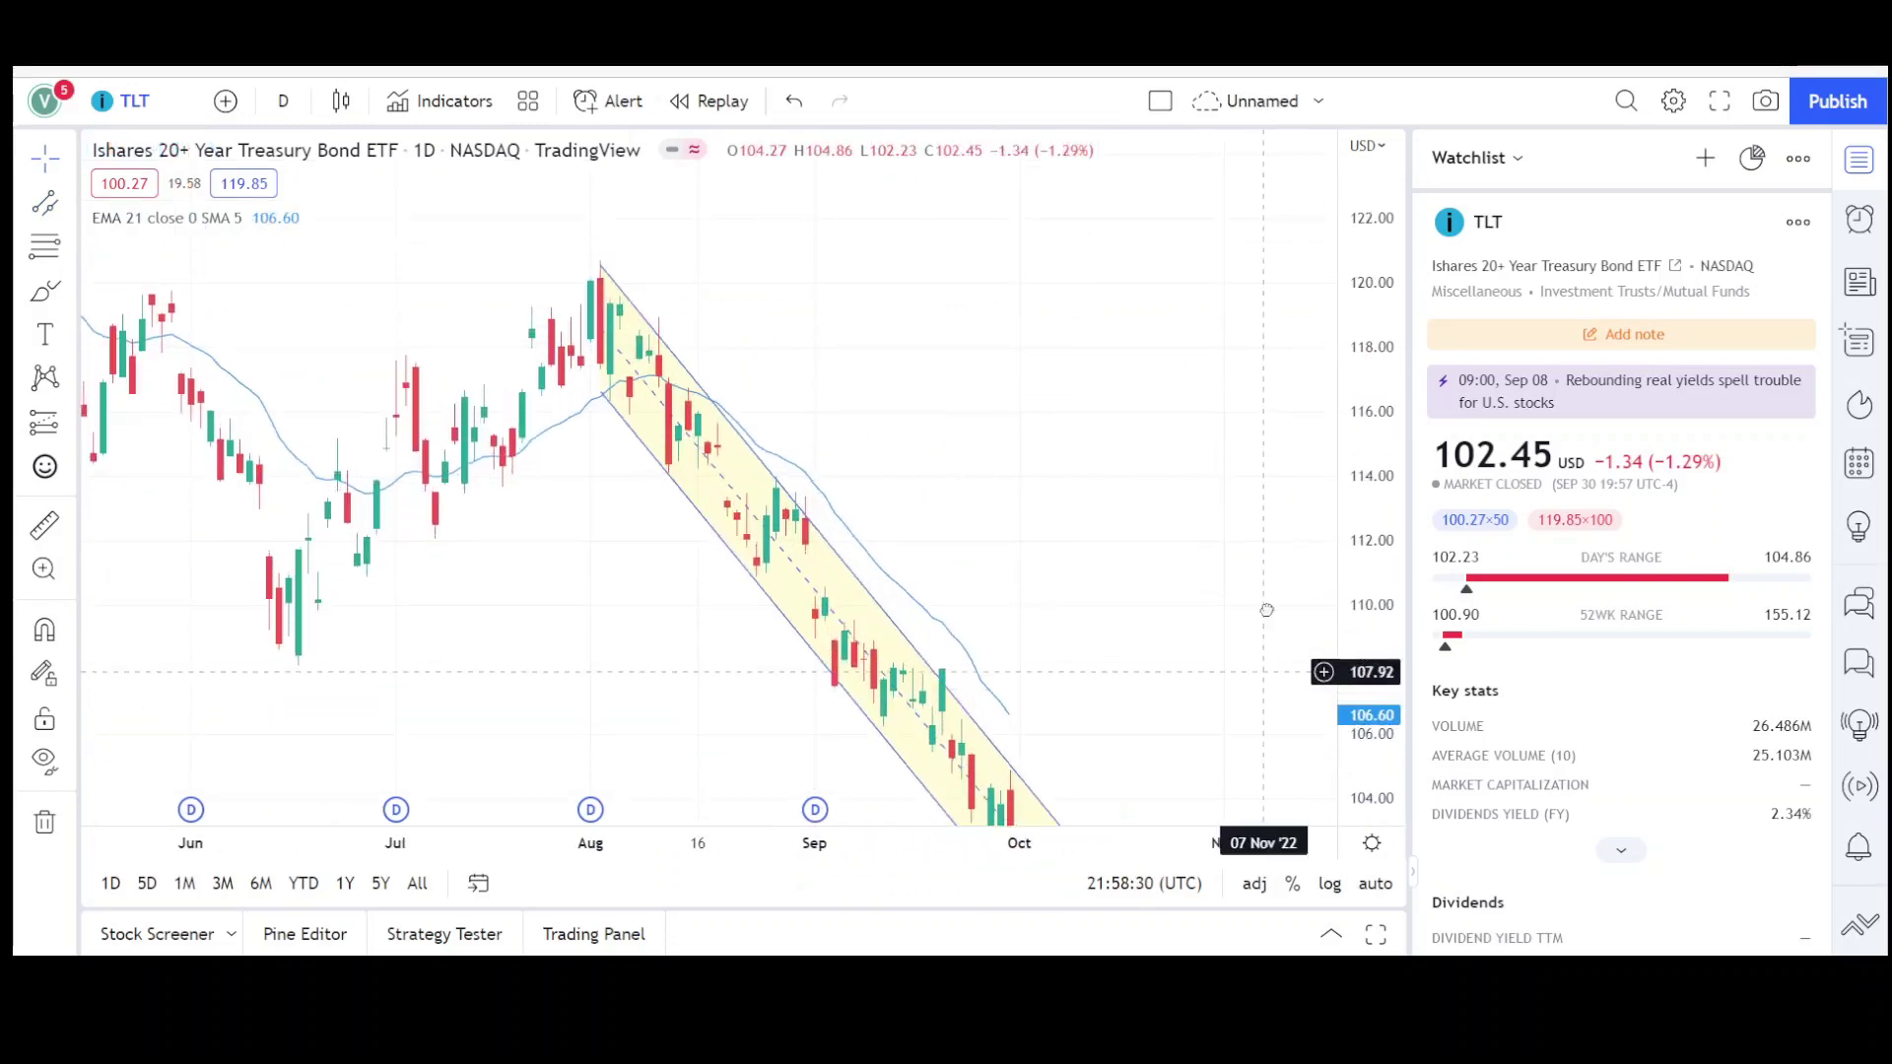
pyautogui.moveTo(1208, 670); pyautogui.dragTo(1187, 547)
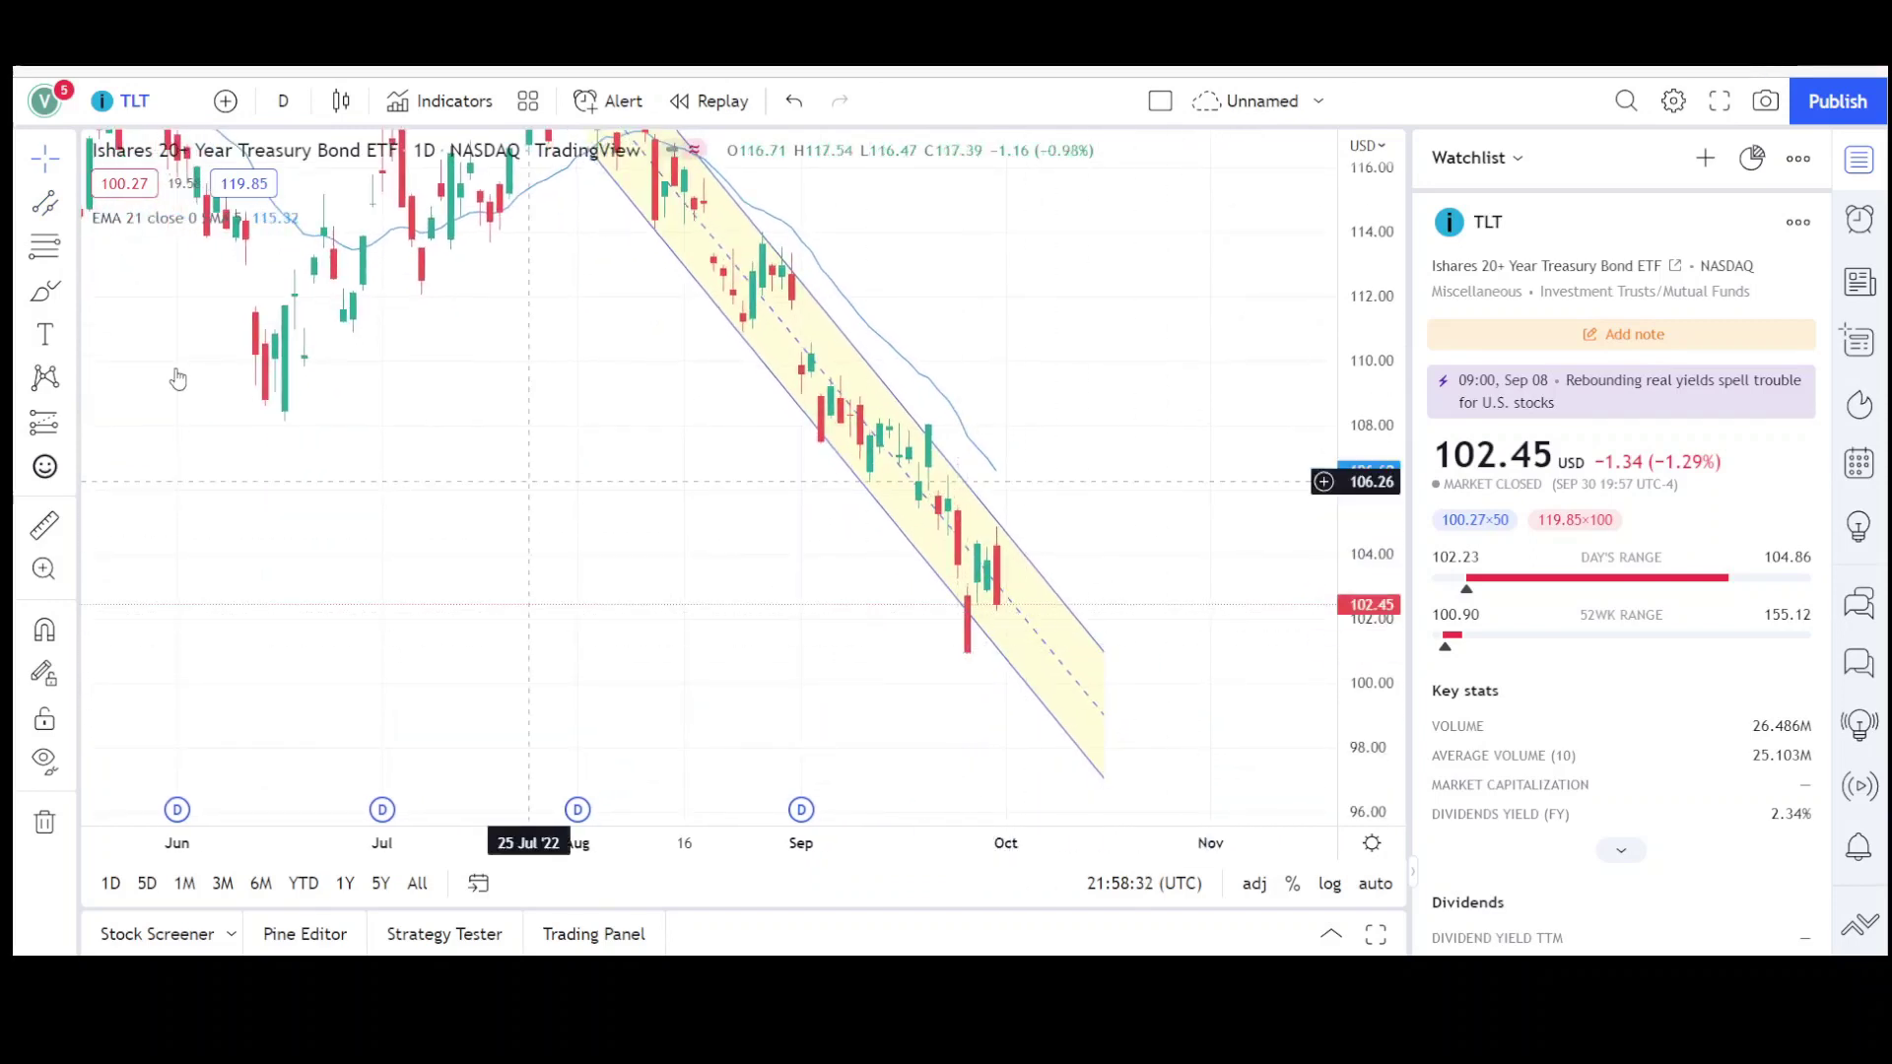
pyautogui.click(36, 289)
pyautogui.moveTo(961, 627); pyautogui.dragTo(979, 667)
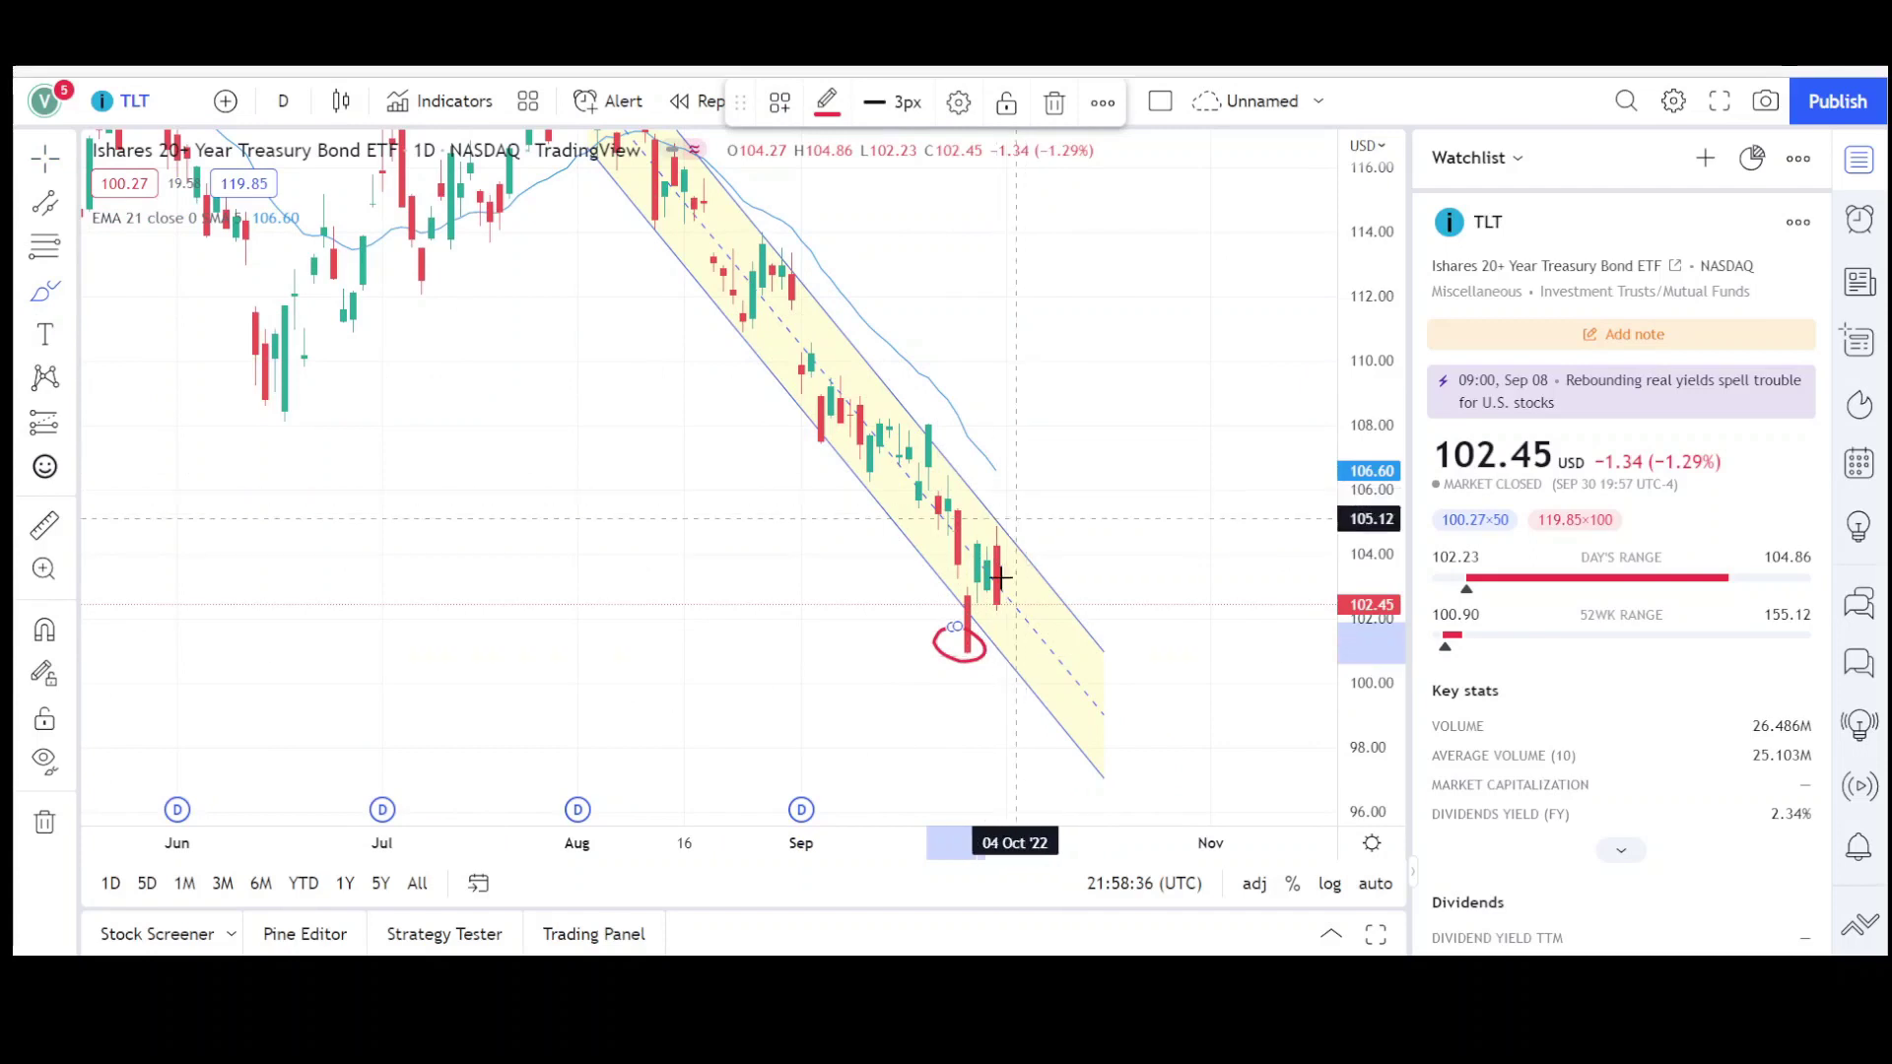
pyautogui.moveTo(1059, 475); pyautogui.dragTo(1035, 481)
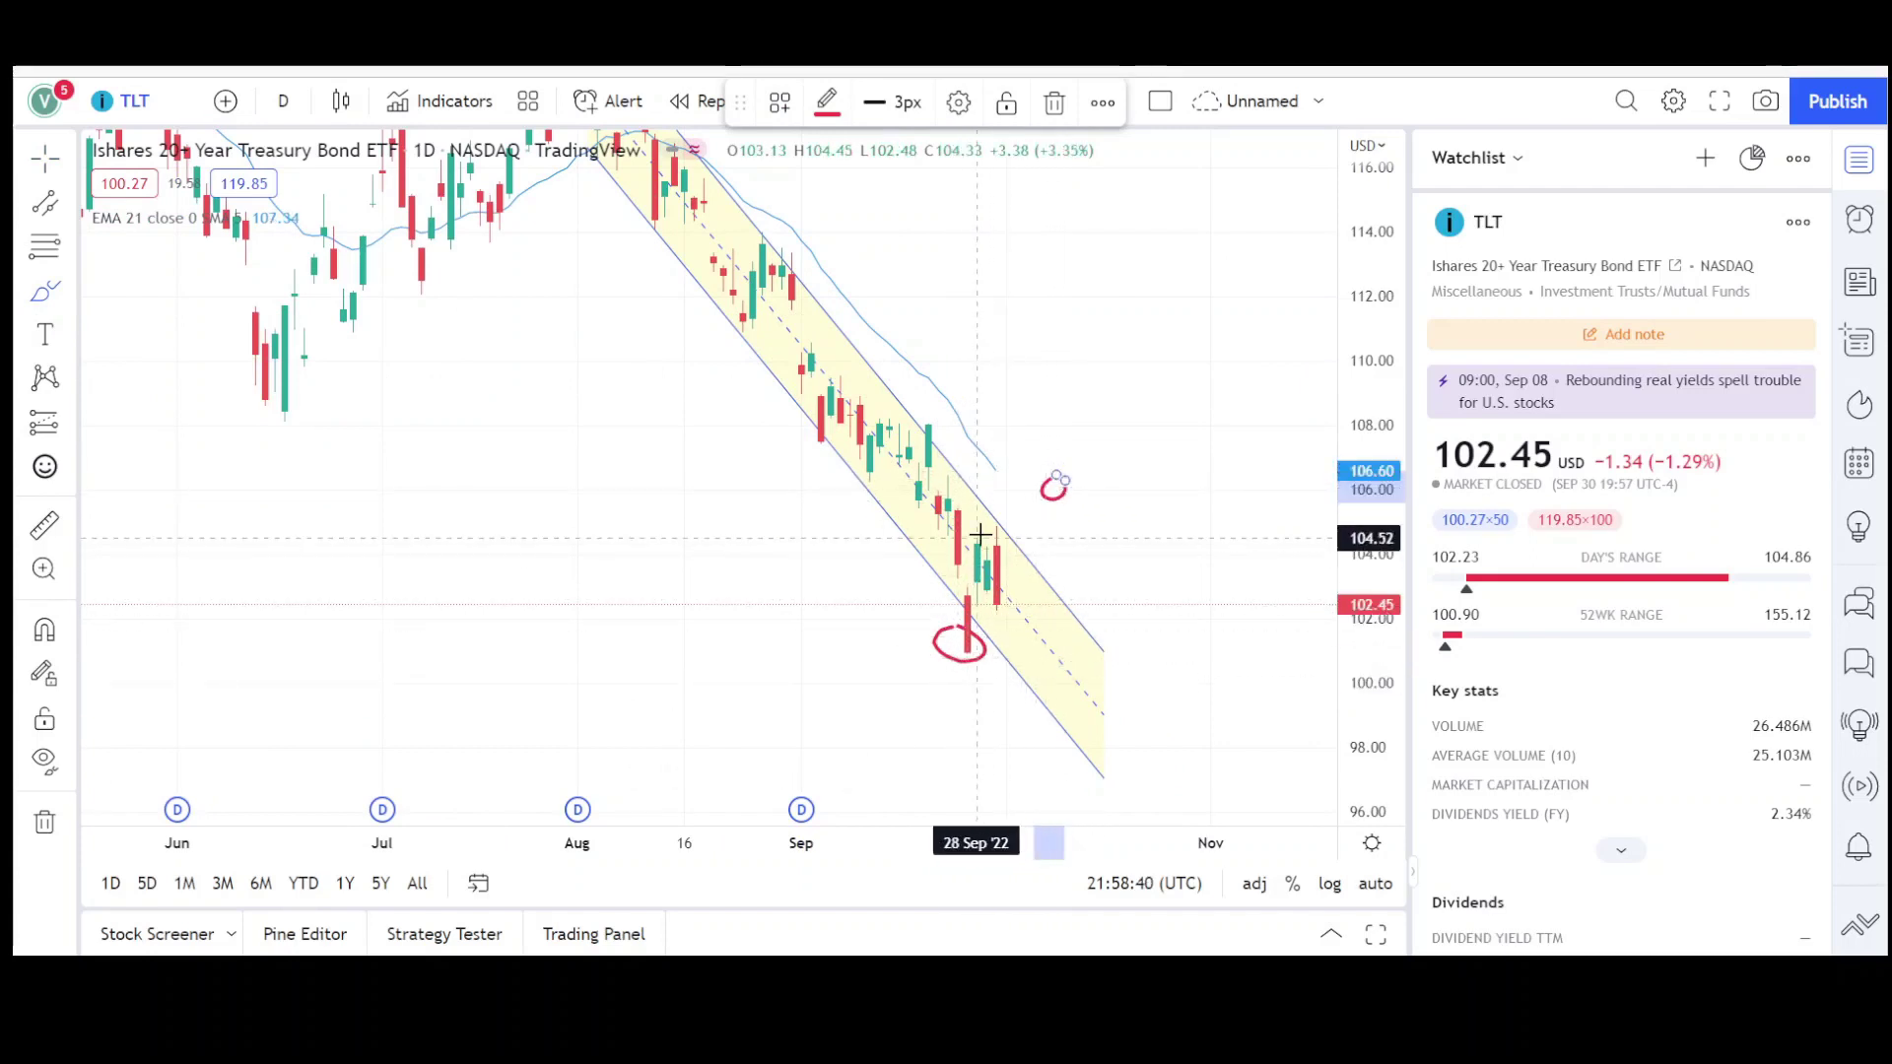
# - Draw an arrow from the latest candle at about 102.3 up to the small red circle at about 106.2
pyautogui.click(71, 207)
pyautogui.click(147, 249)
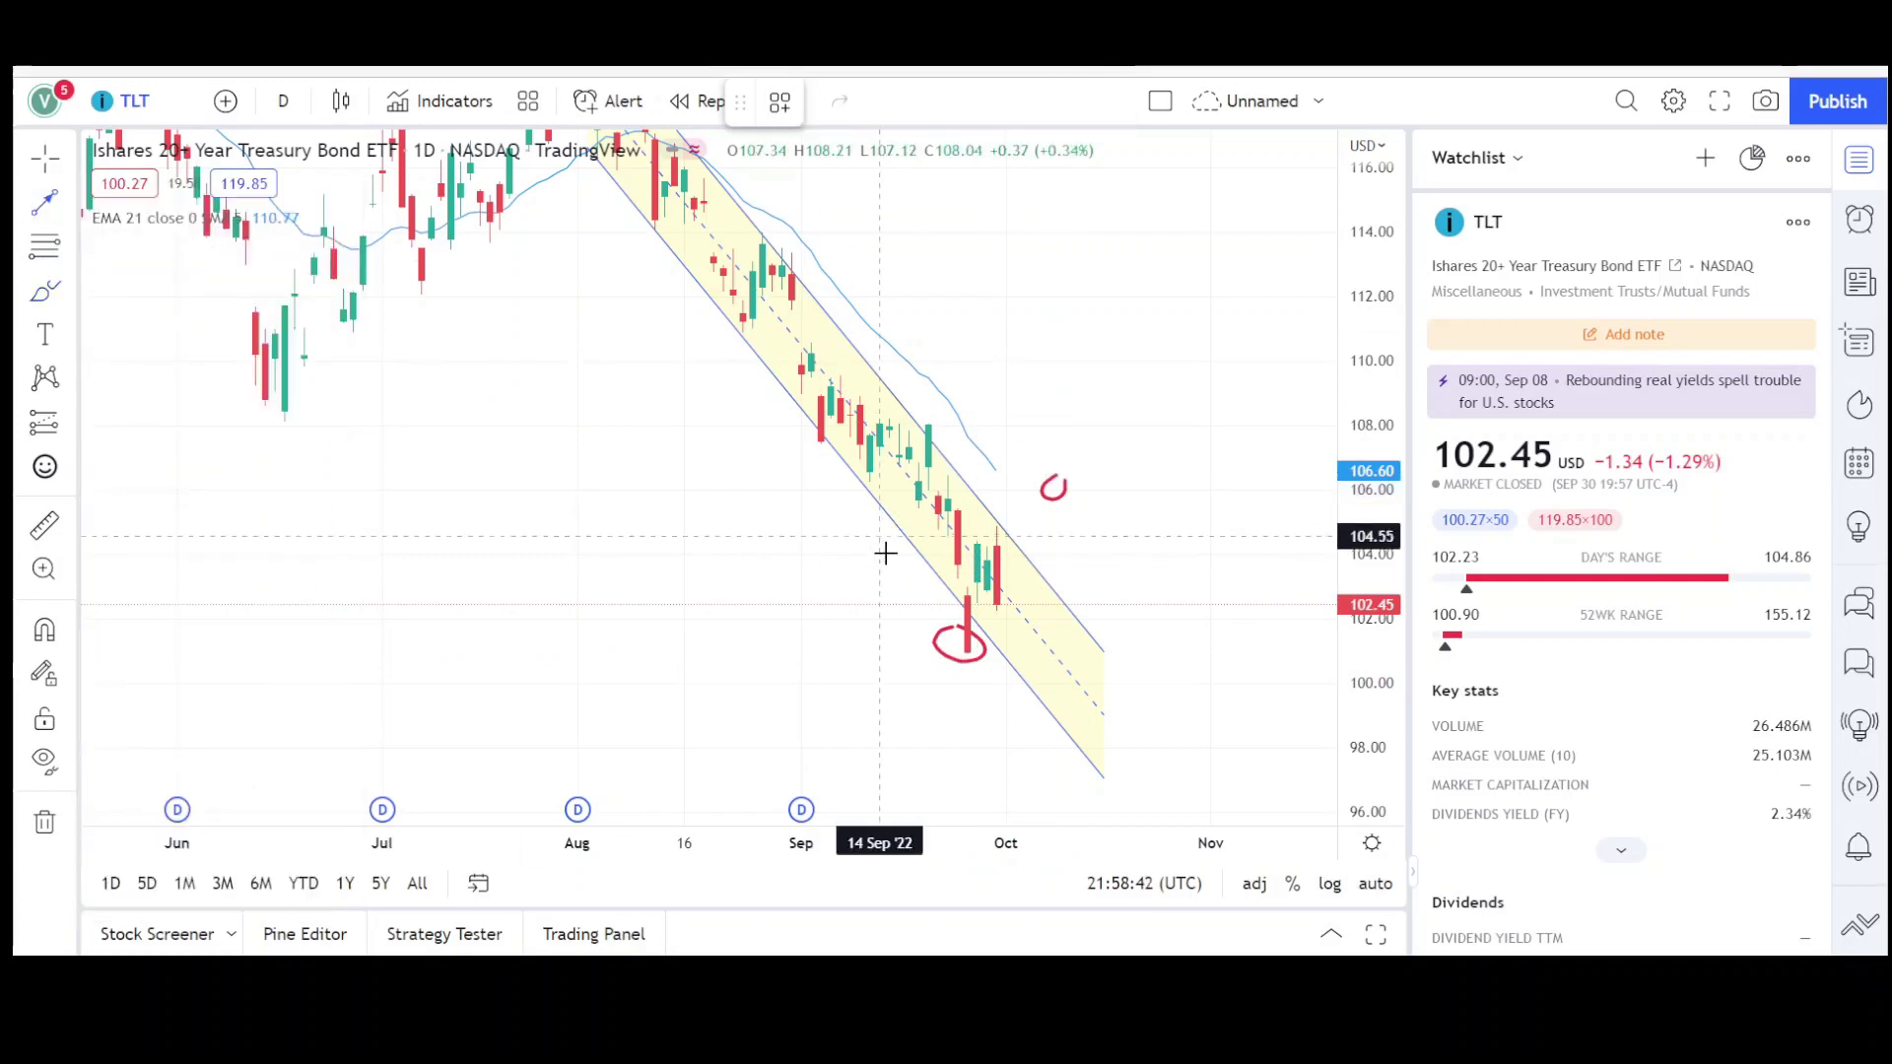
pyautogui.moveTo(962, 627); pyautogui.dragTo(996, 532)
pyautogui.moveTo(985, 596); pyautogui.dragTo(1023, 540)
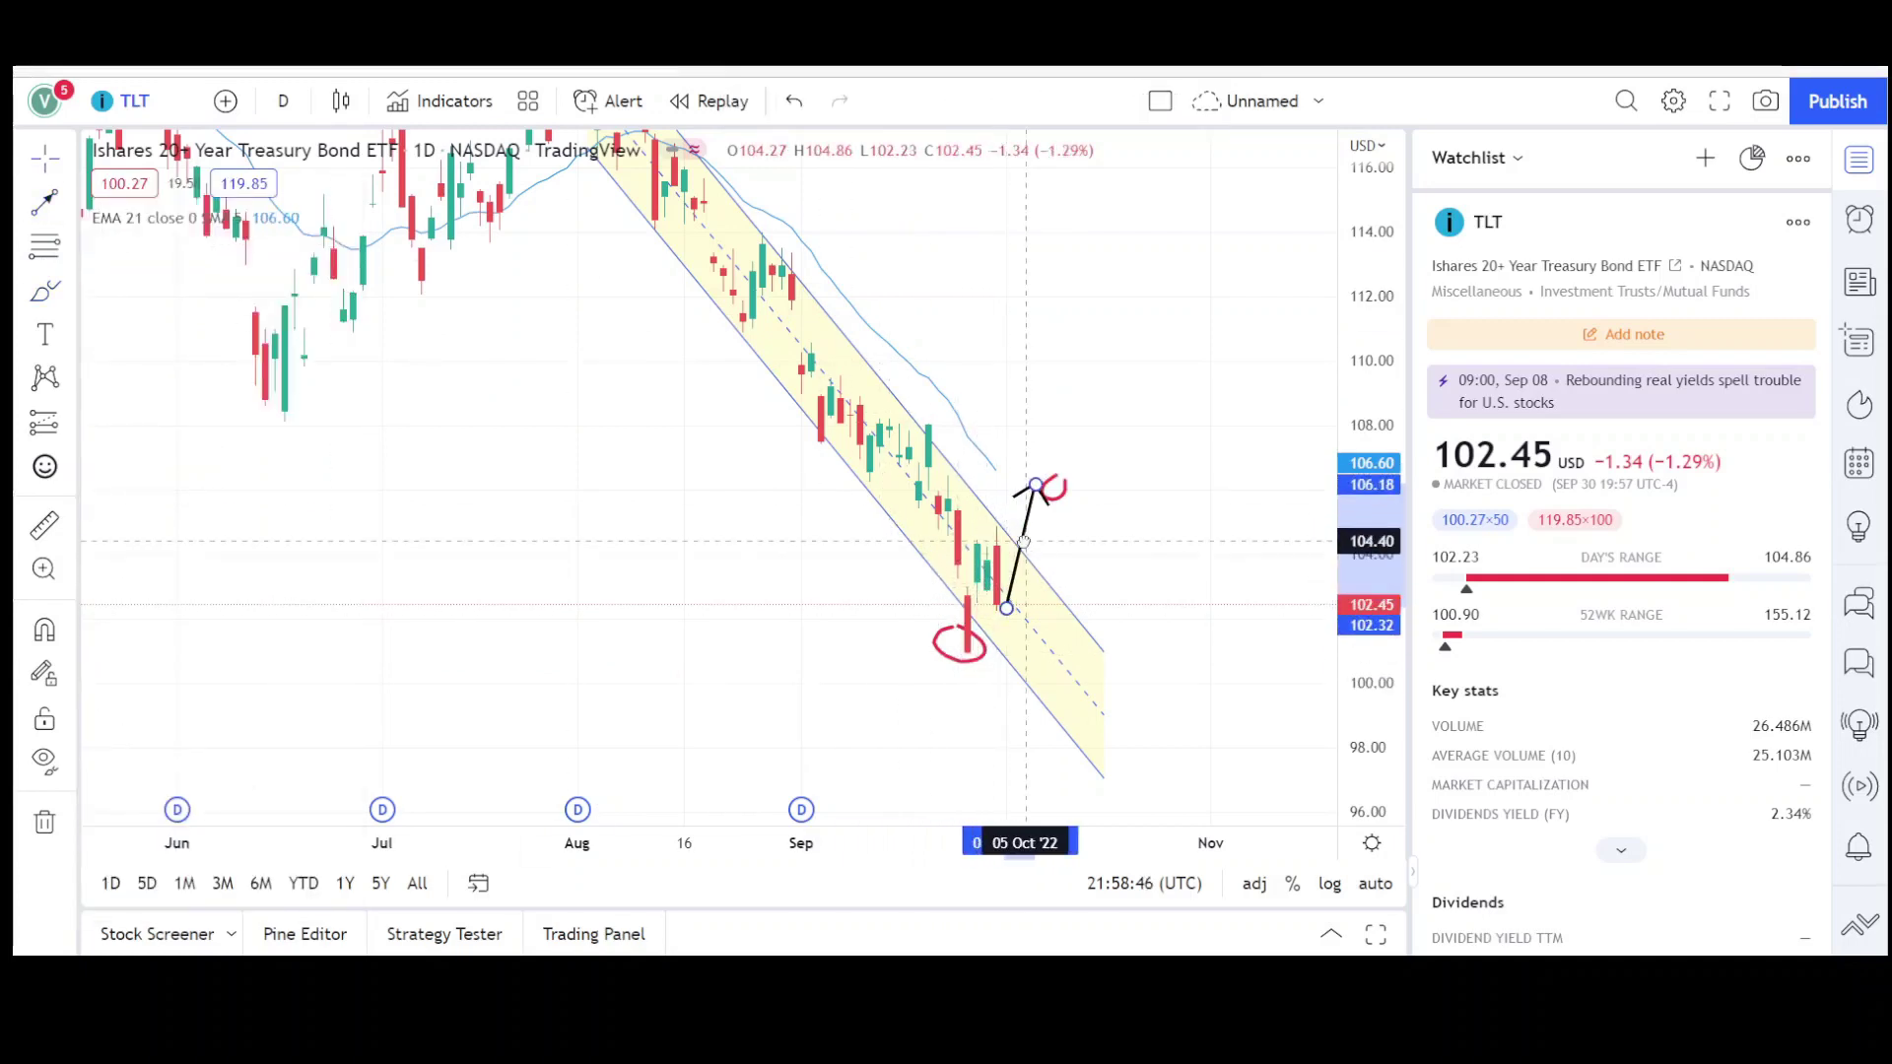
pyautogui.click(1089, 553)
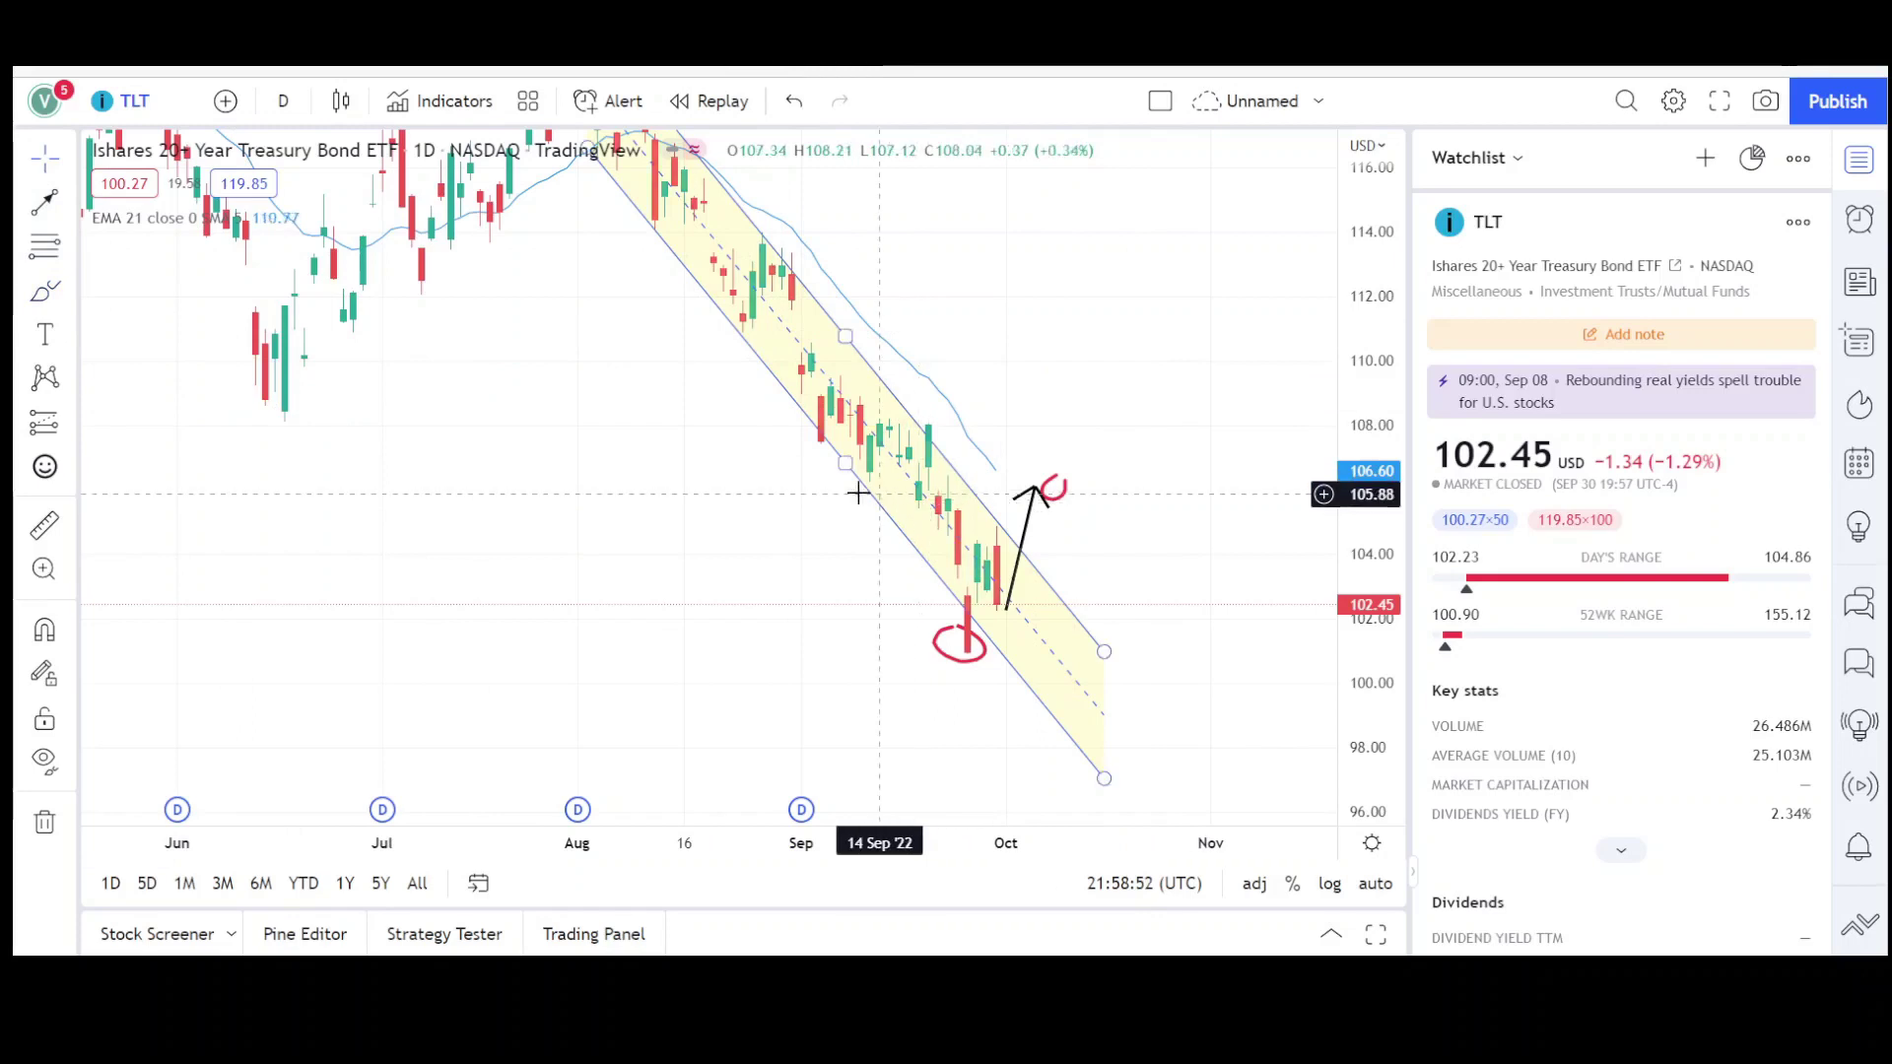
# - Widen the channel downward so its lower line starts at about 115.26 and meets the late-September low, and change its fill to orange
pyautogui.moveTo(846, 461); pyautogui.dragTo(846, 507)
pyautogui.click(678, 576)
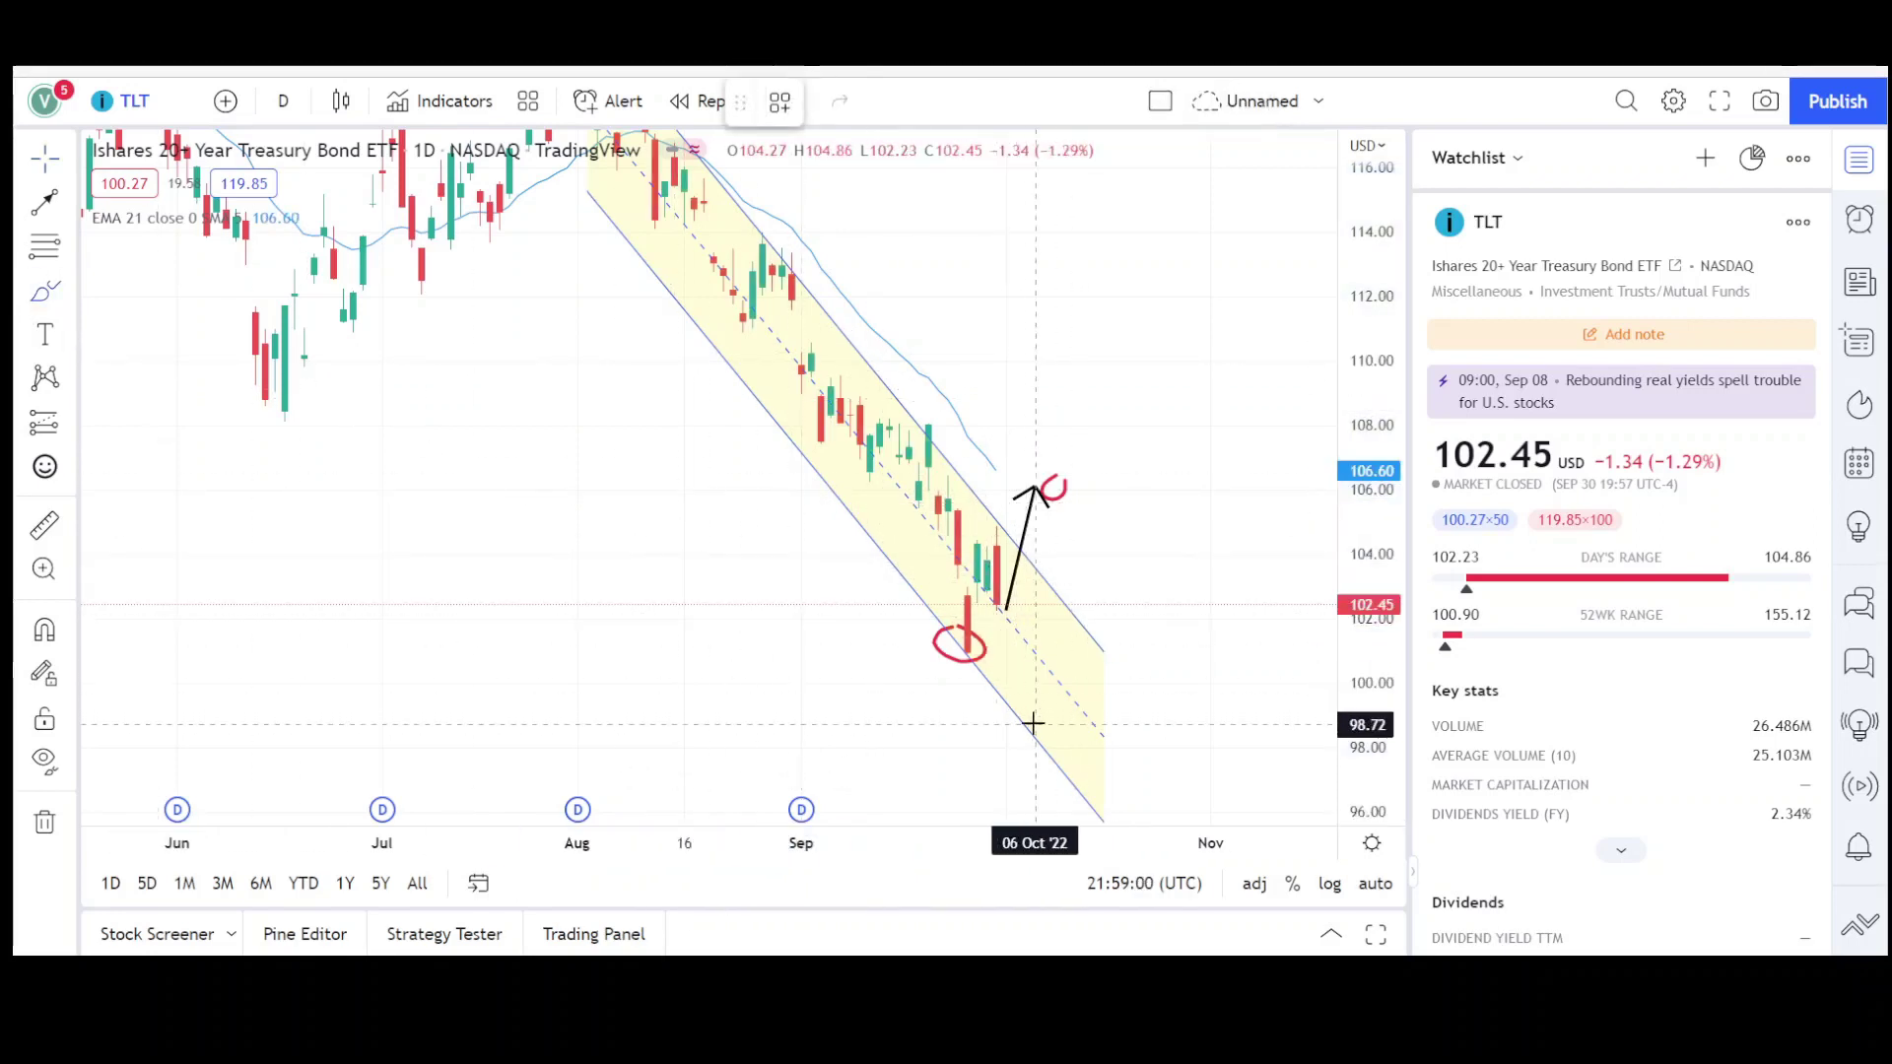
pyautogui.scroll(-5, 663, 541)
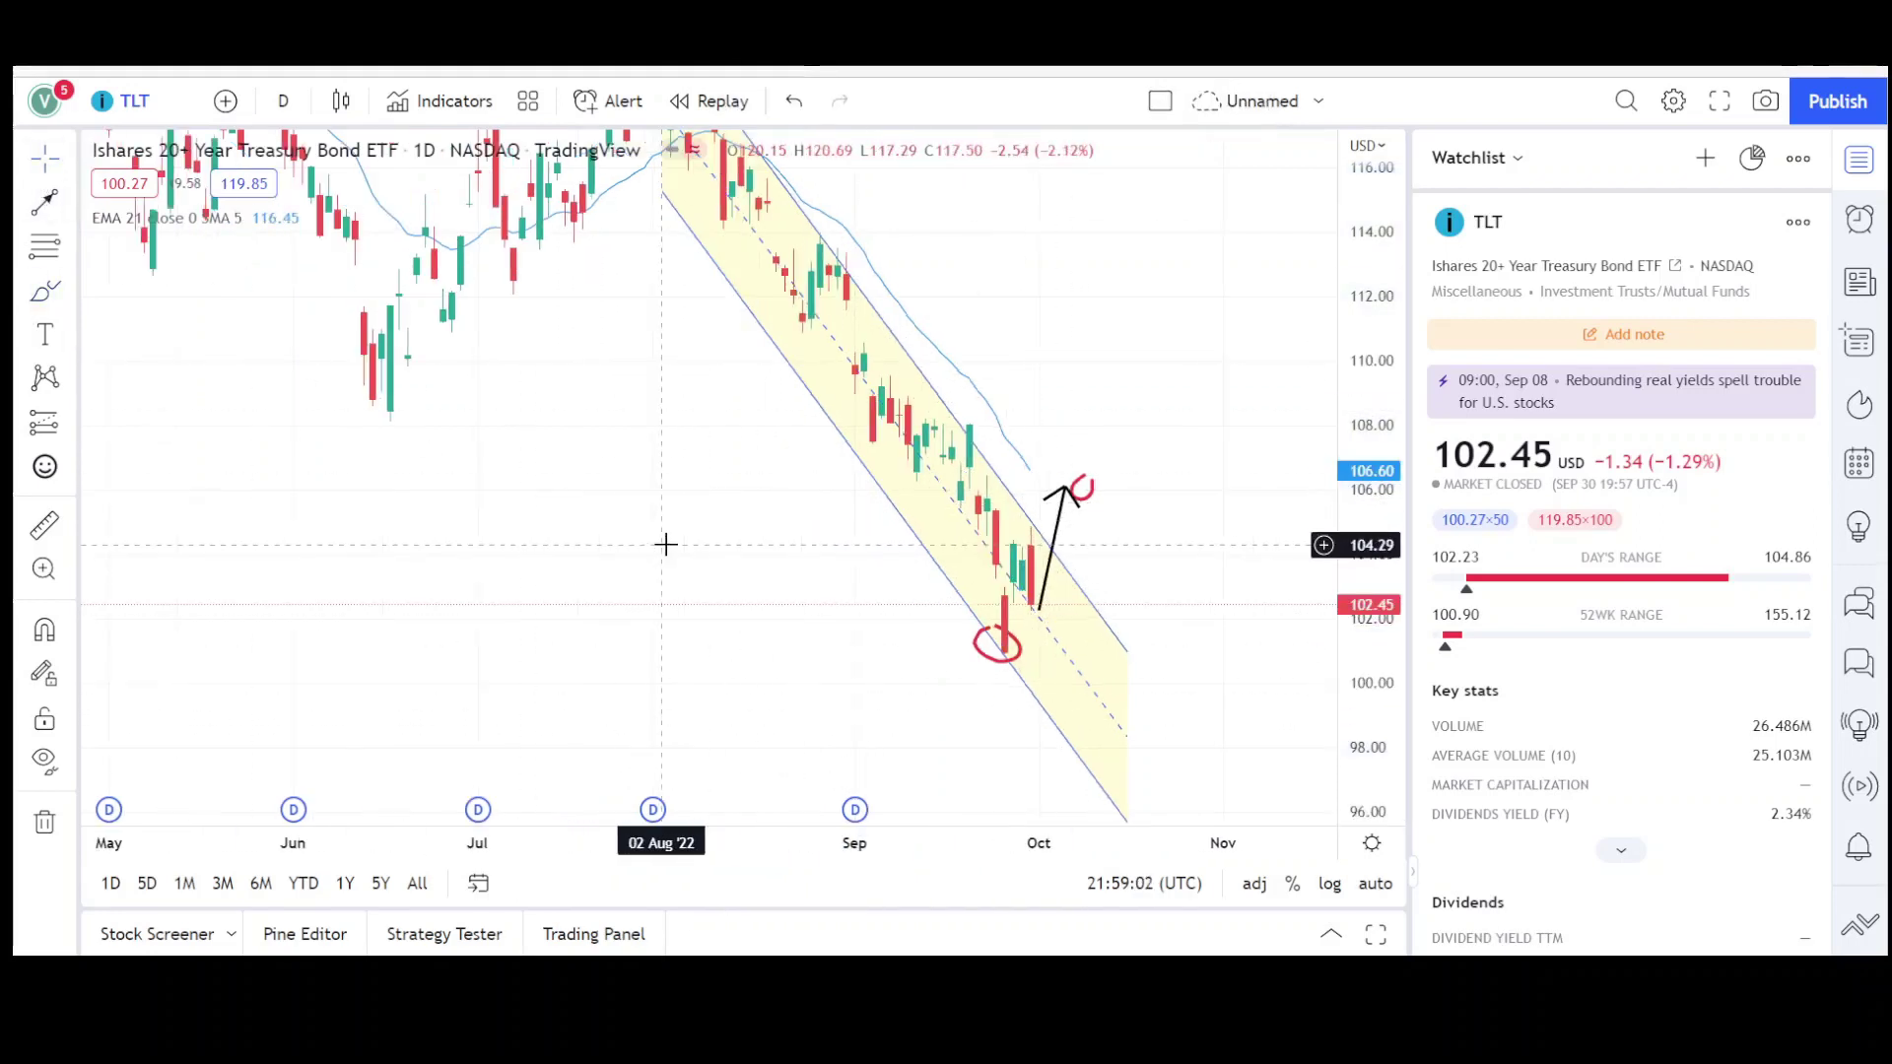
pyautogui.scroll(-3, 1286, 499)
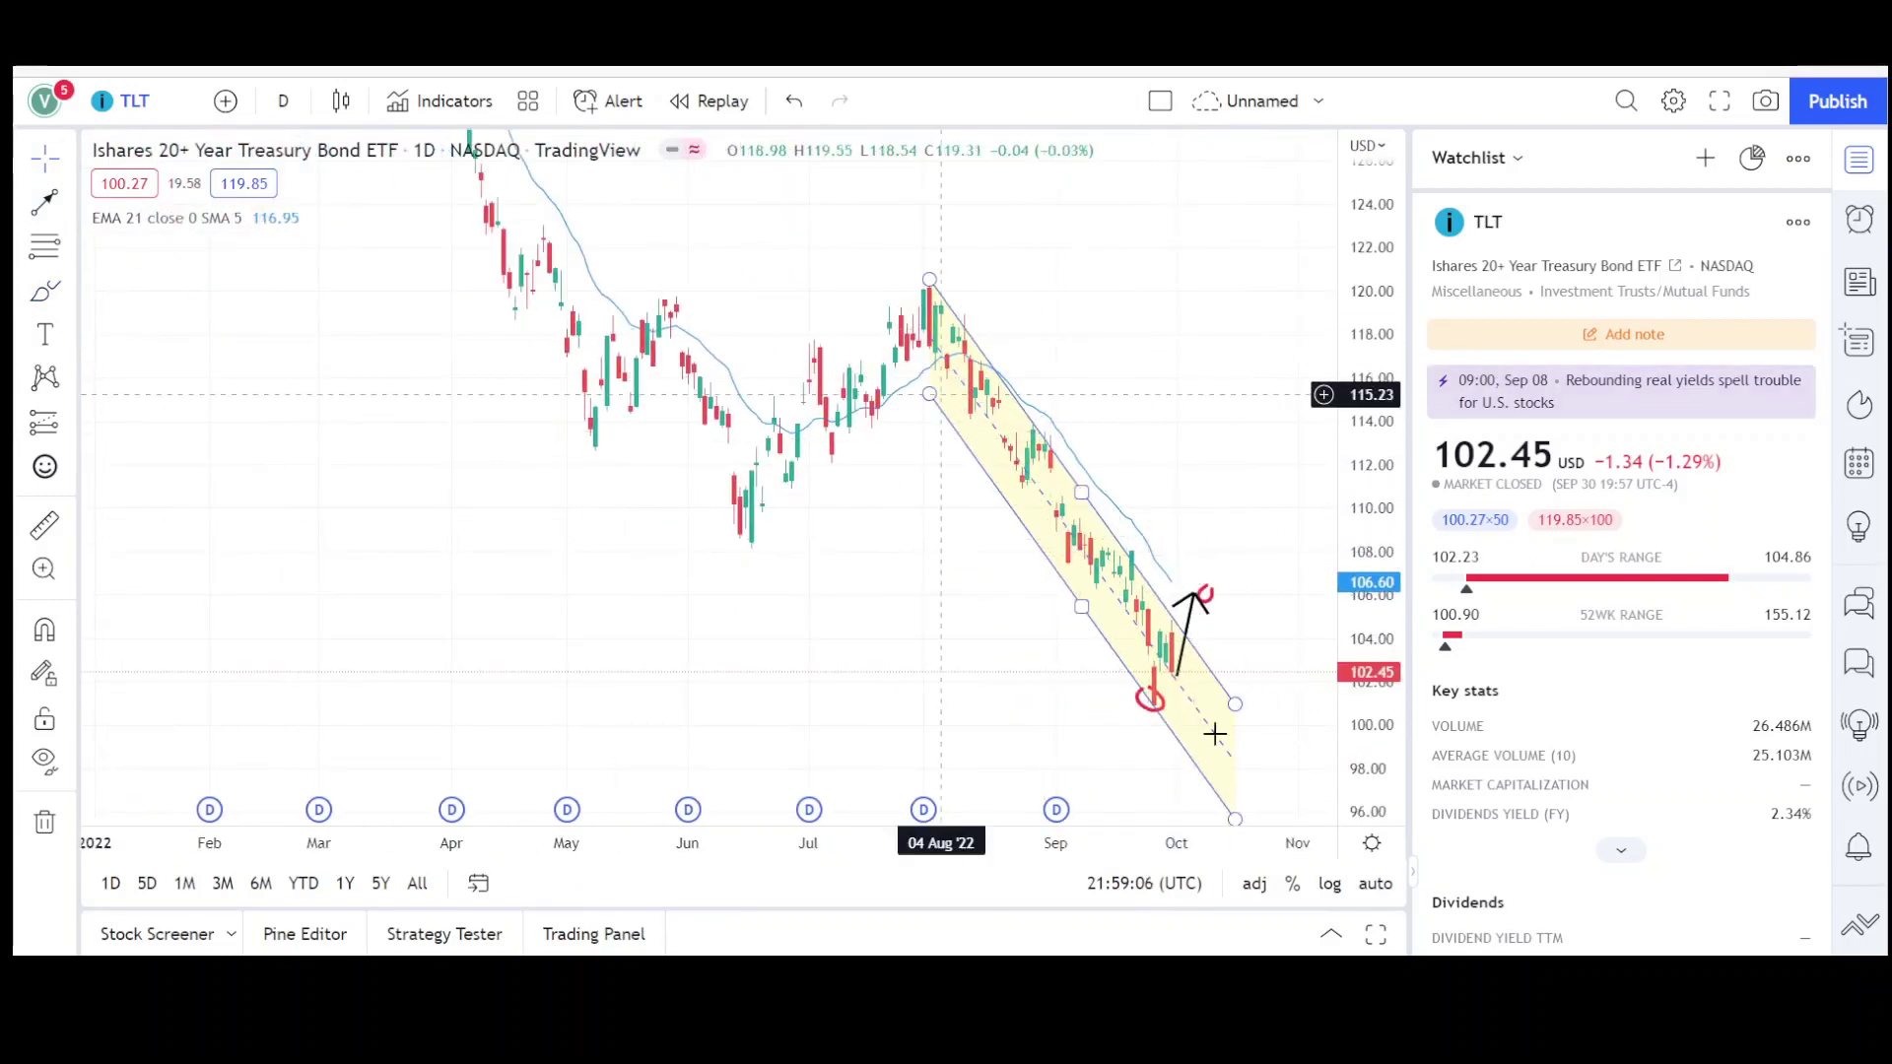
pyautogui.scroll(-1, 1250, 655)
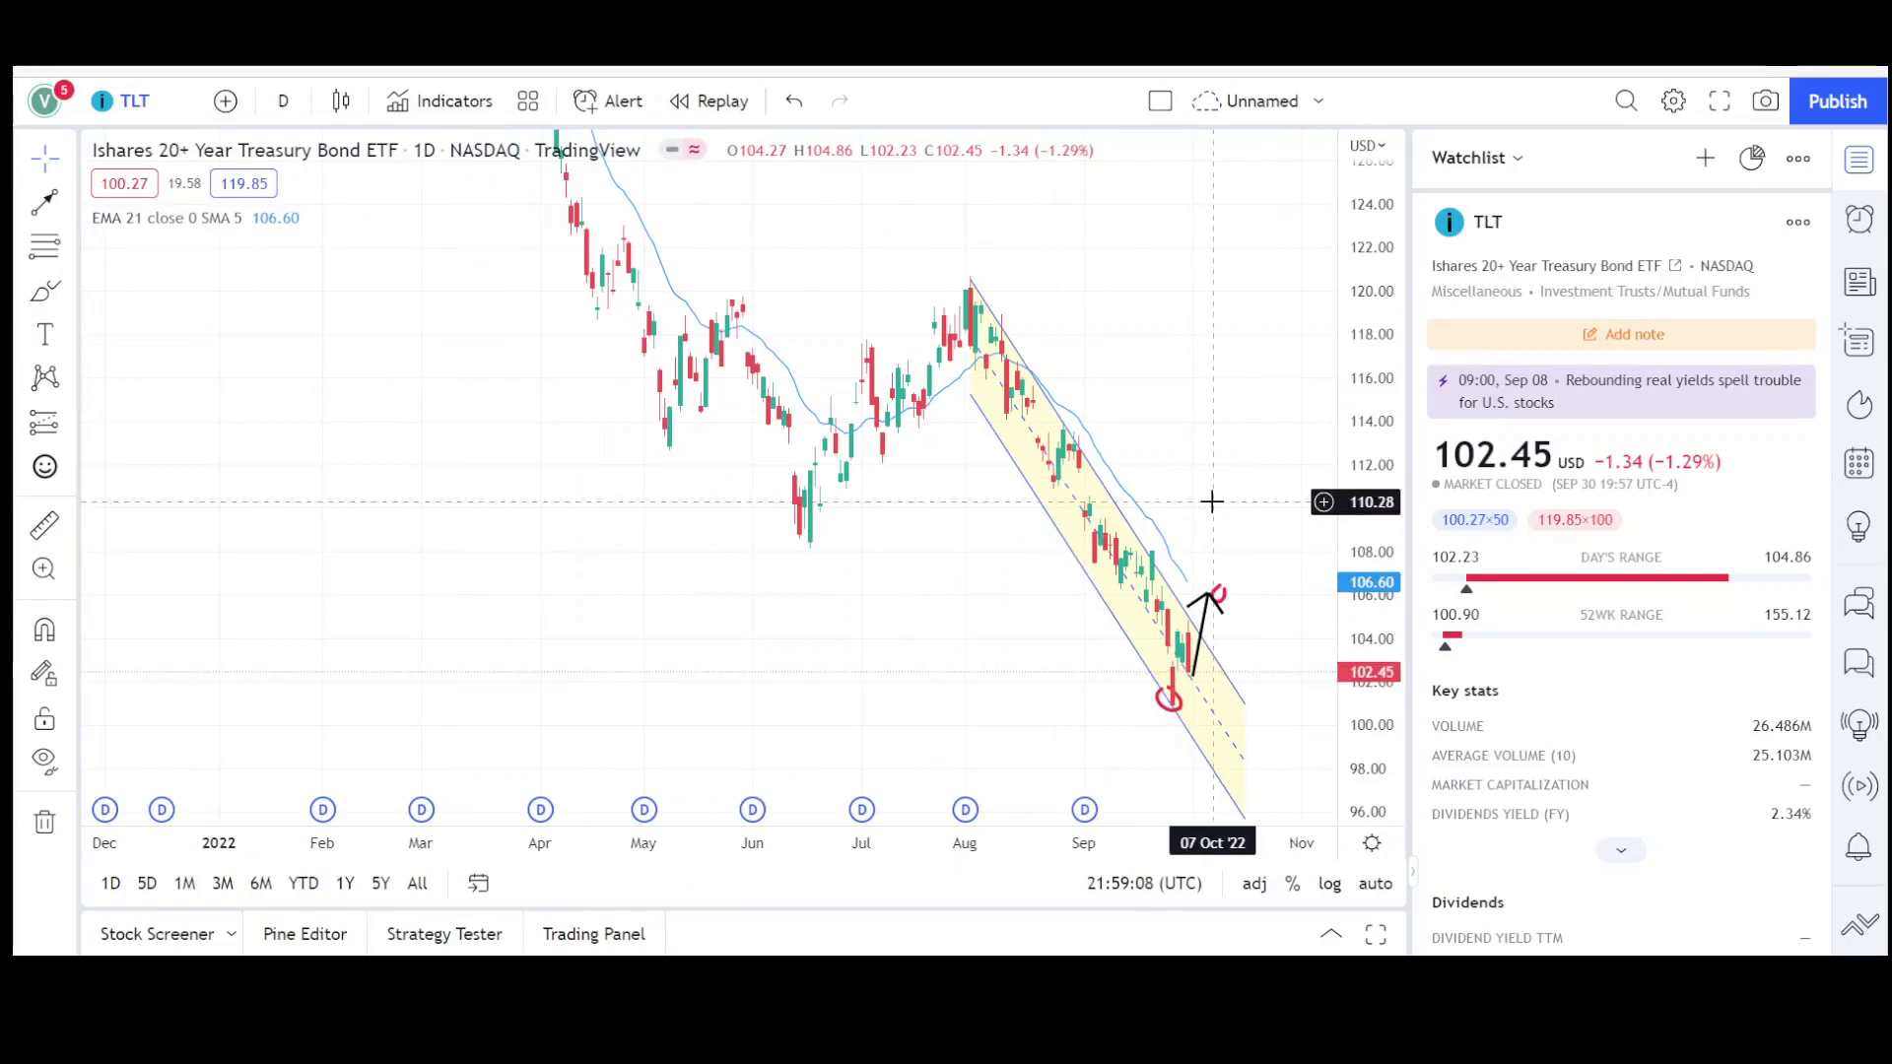
pyautogui.scroll(-1, 1090, 473)
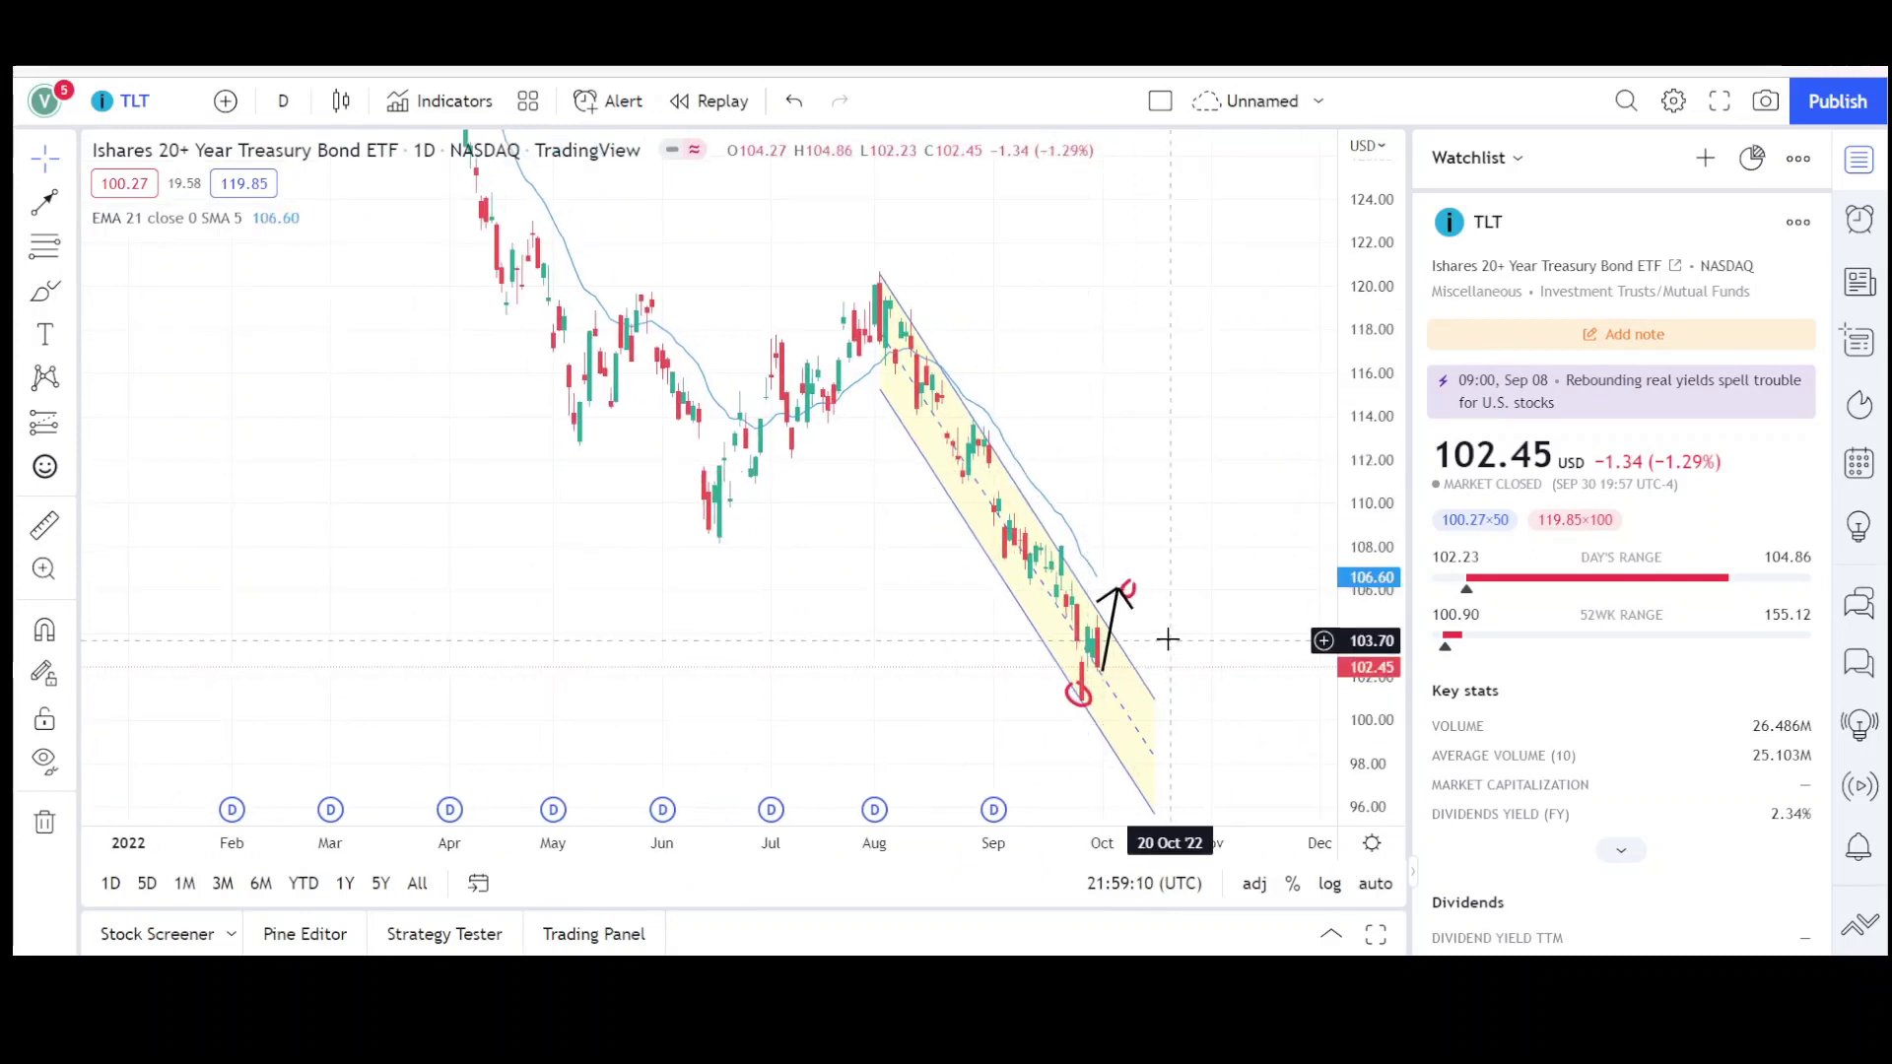
pyautogui.click(1003, 580)
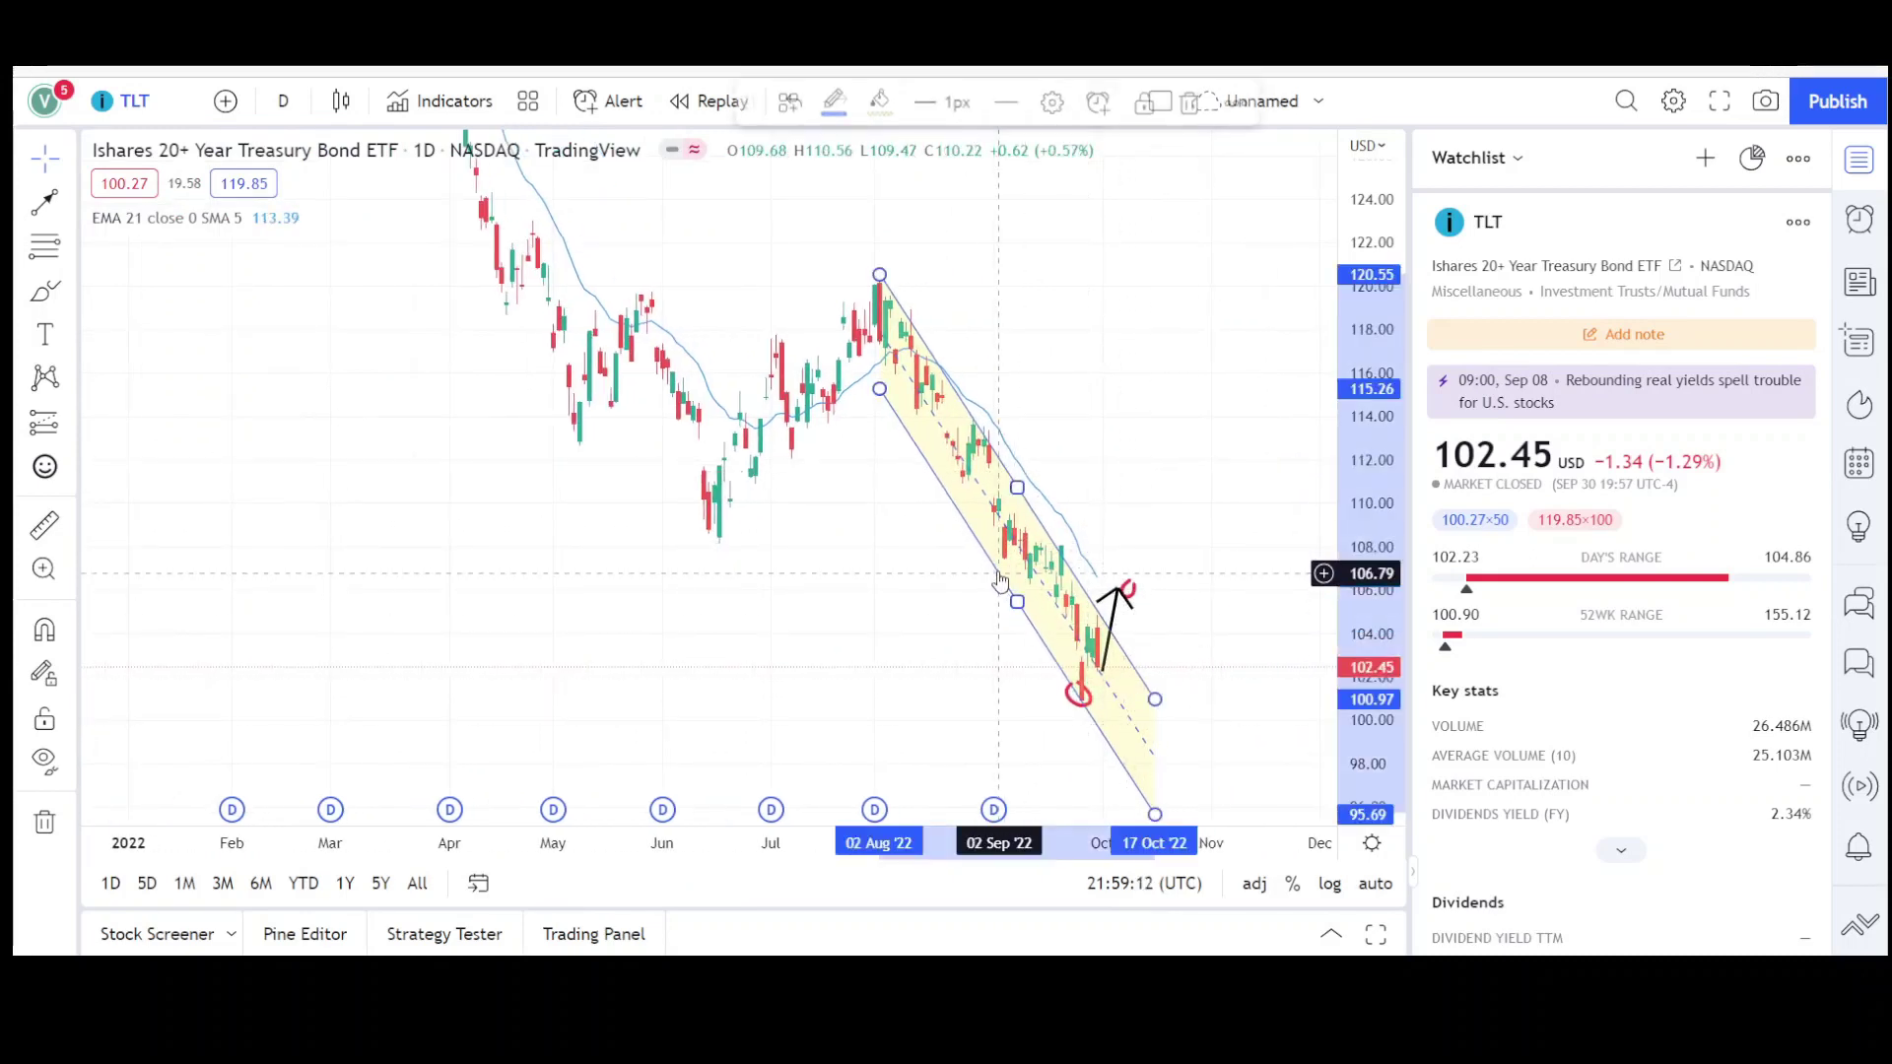
pyautogui.click(873, 108)
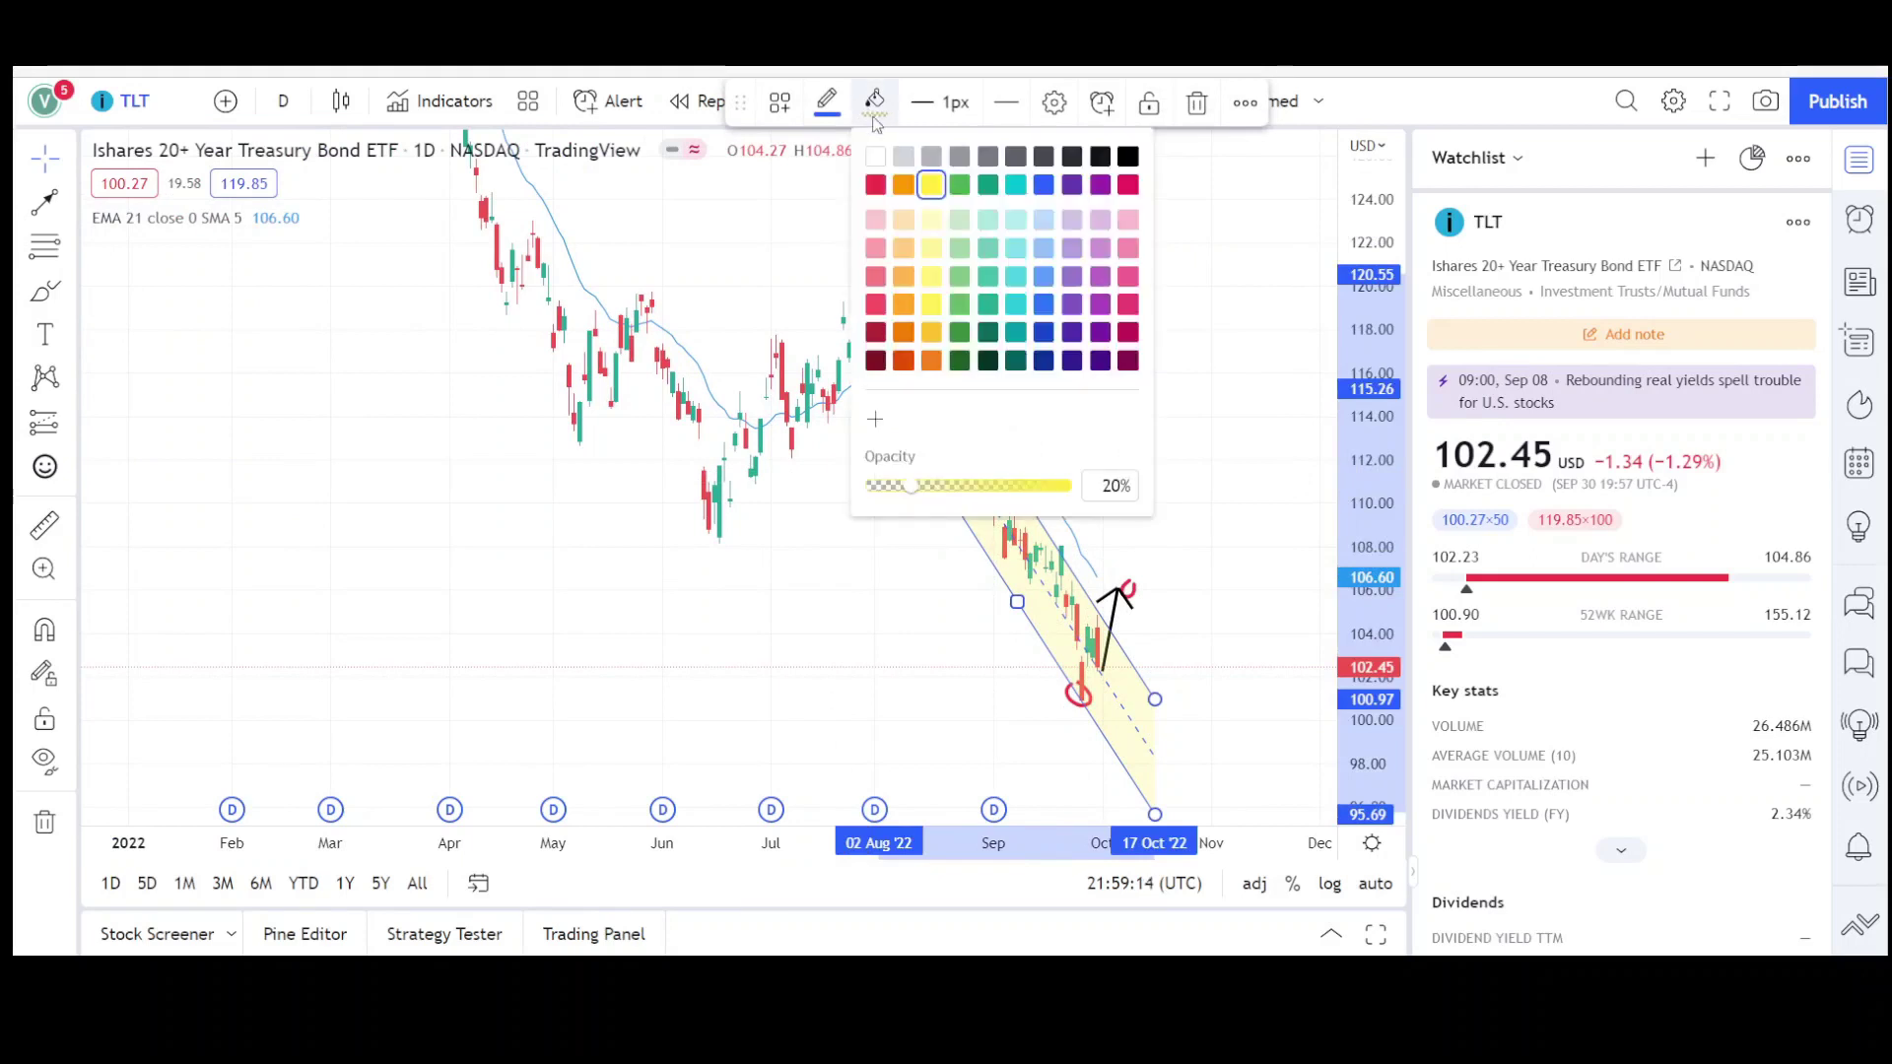
pyautogui.click(904, 184)
pyautogui.click(1246, 570)
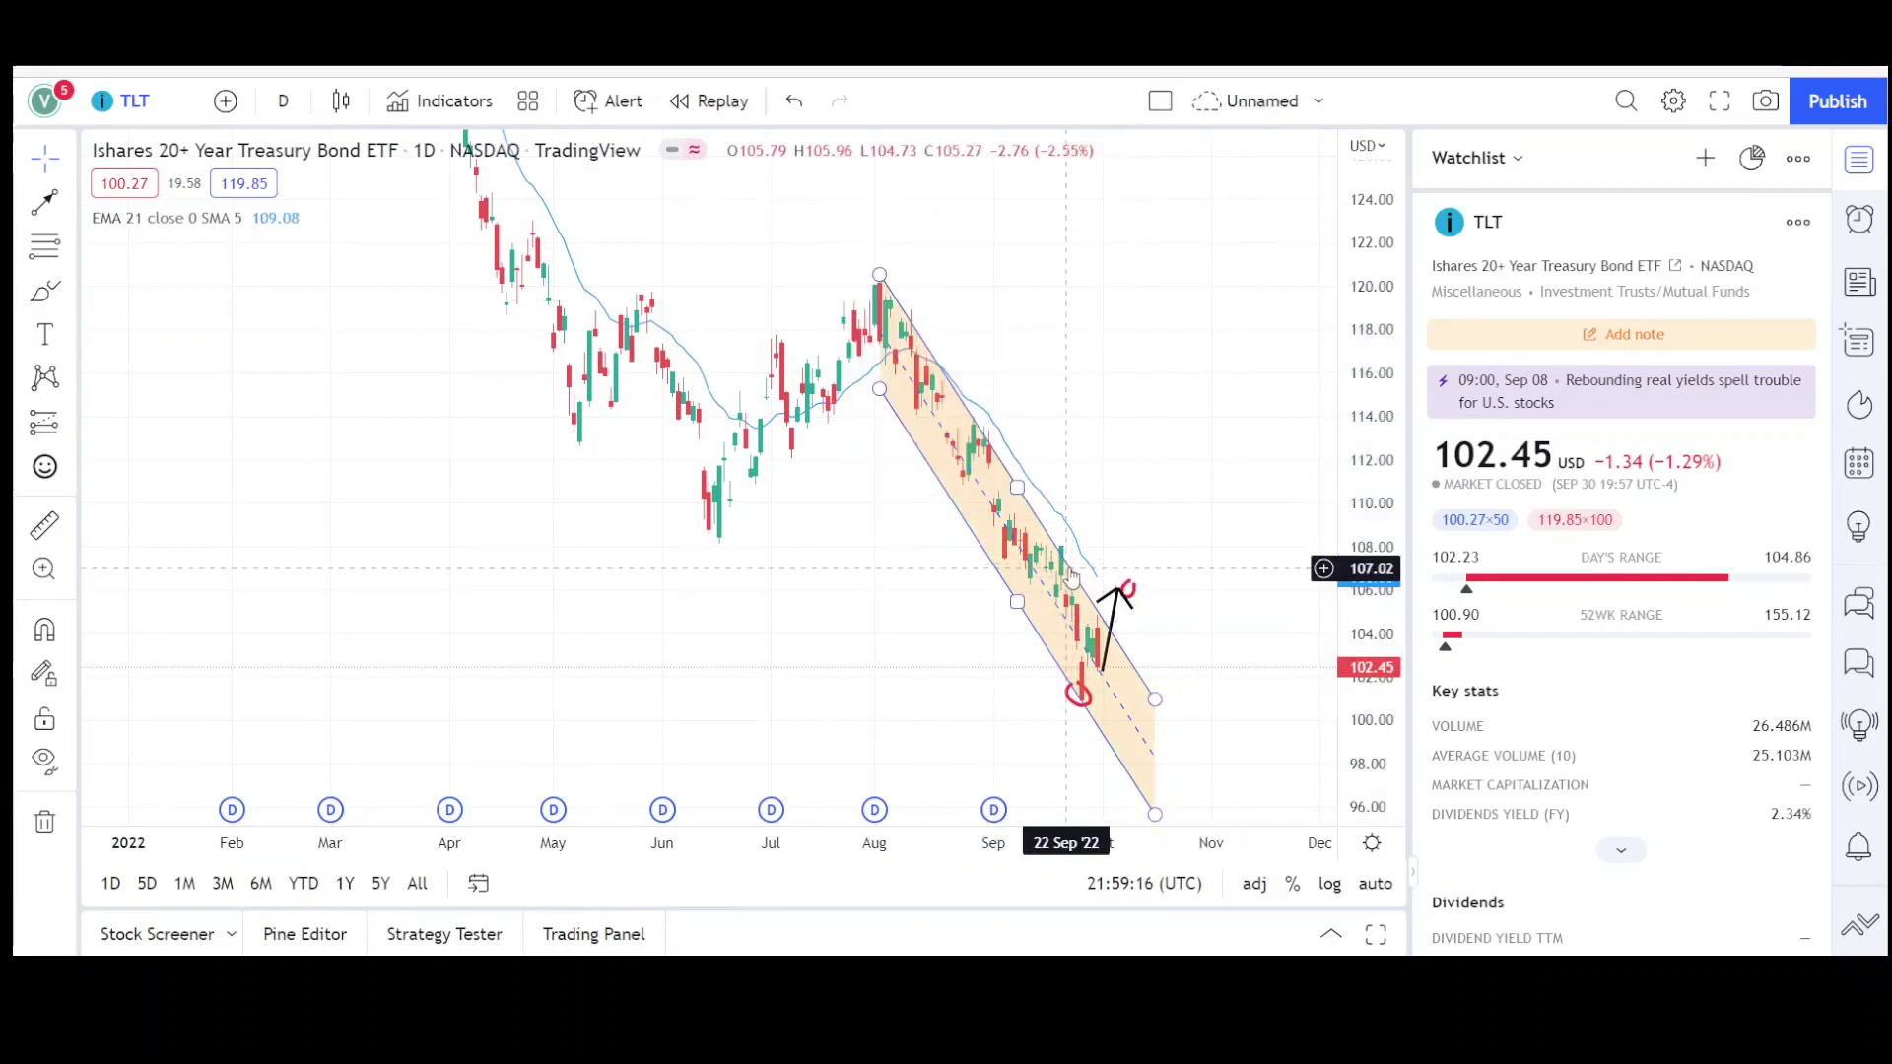
# - Draw a downward arrow inside the orange channel, from the late-August high to about 104 in the second half of September
pyautogui.scroll(4, 1072, 571)
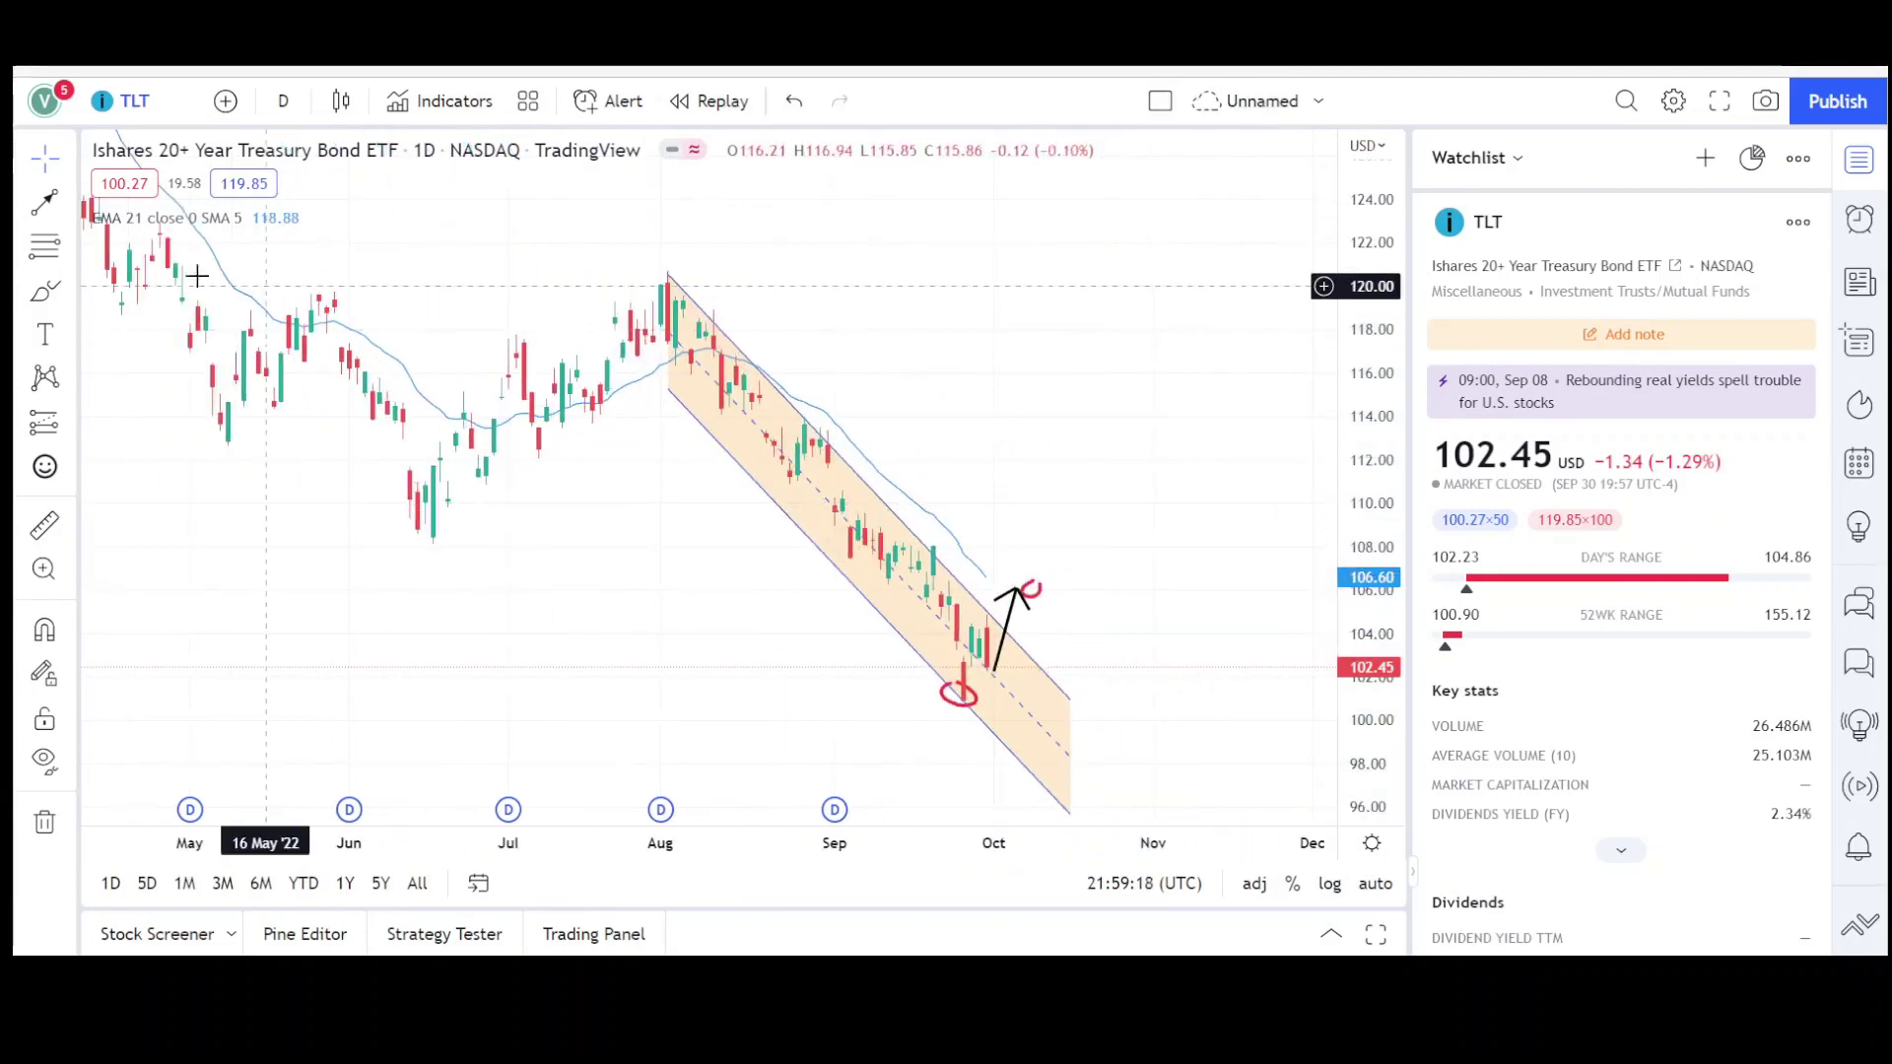
pyautogui.click(45, 203)
pyautogui.click(660, 276)
pyautogui.click(789, 485)
pyautogui.moveTo(737, 381); pyautogui.dragTo(867, 509)
pyautogui.click(911, 631)
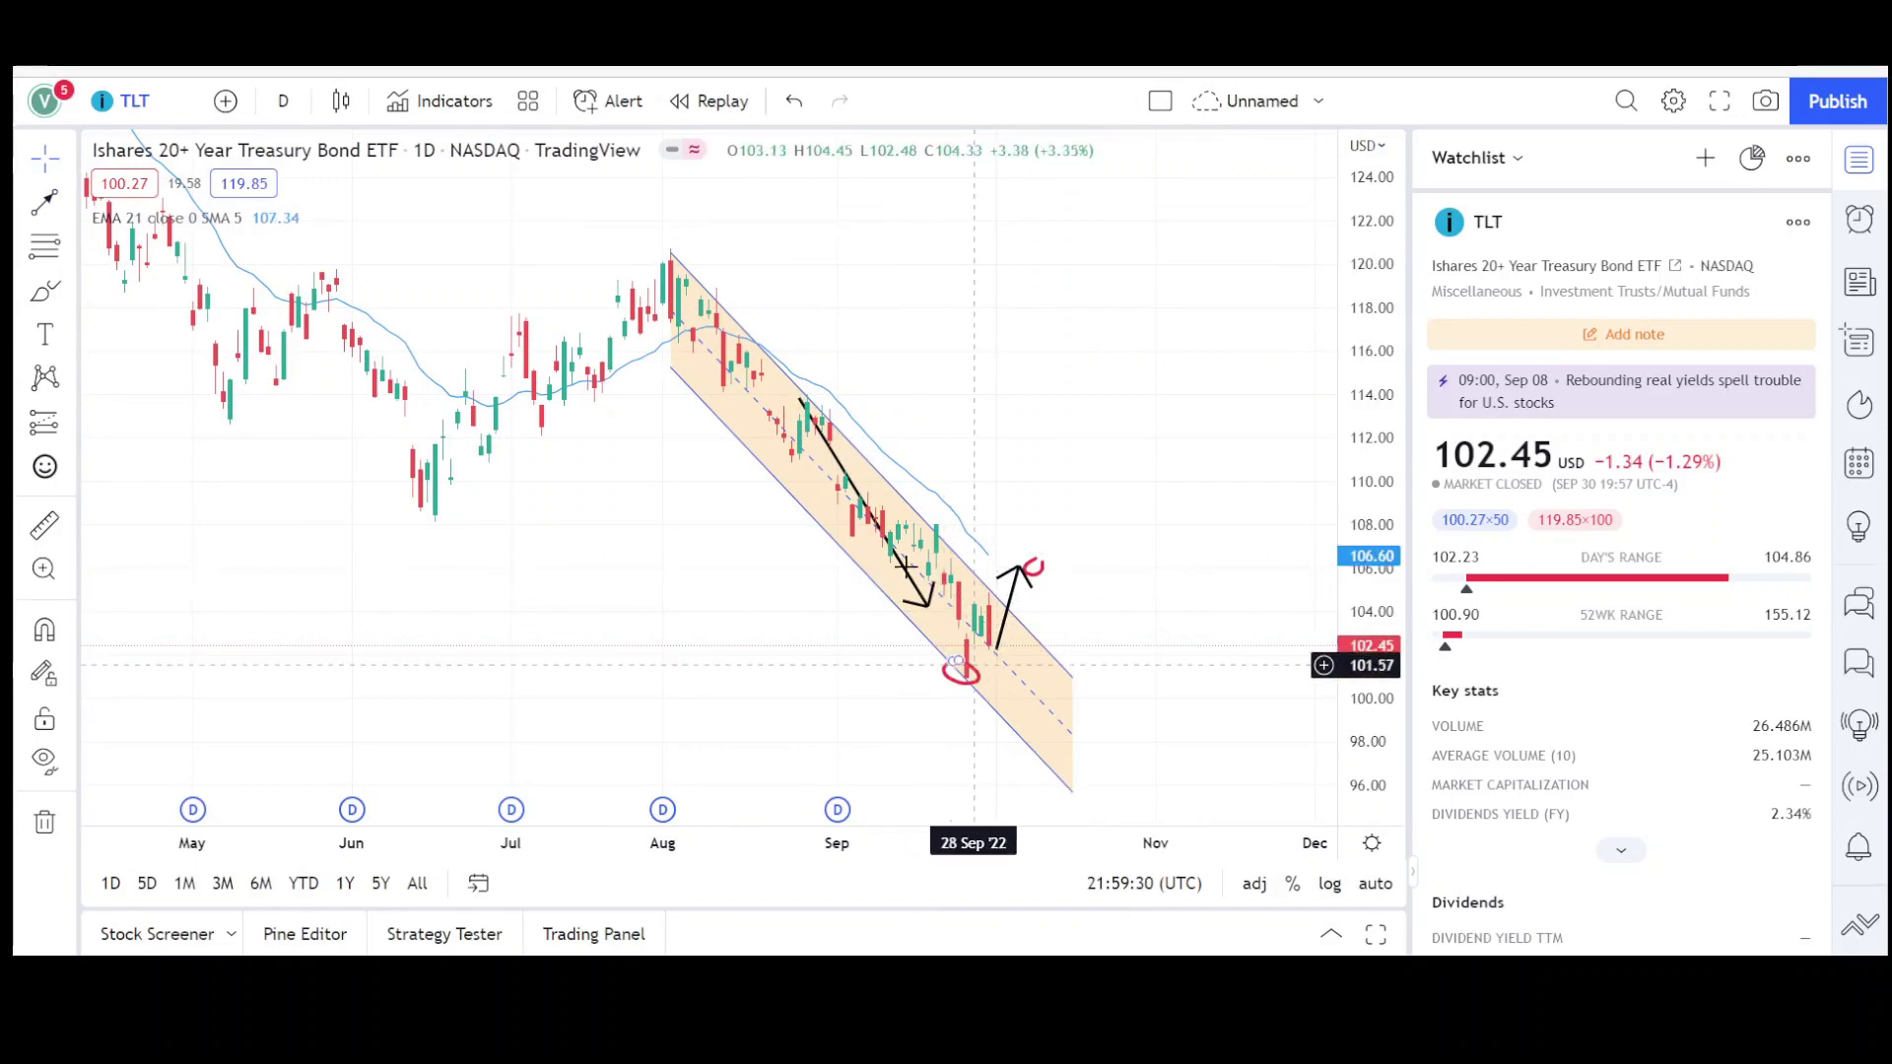
# - Draw a long downtrend arrow from about 155.09 on 29 Nov '21 to about 108.68 on 14 Dec '22
pyautogui.scroll(-1, 1064, 452)
pyautogui.scroll(-5, 997, 287)
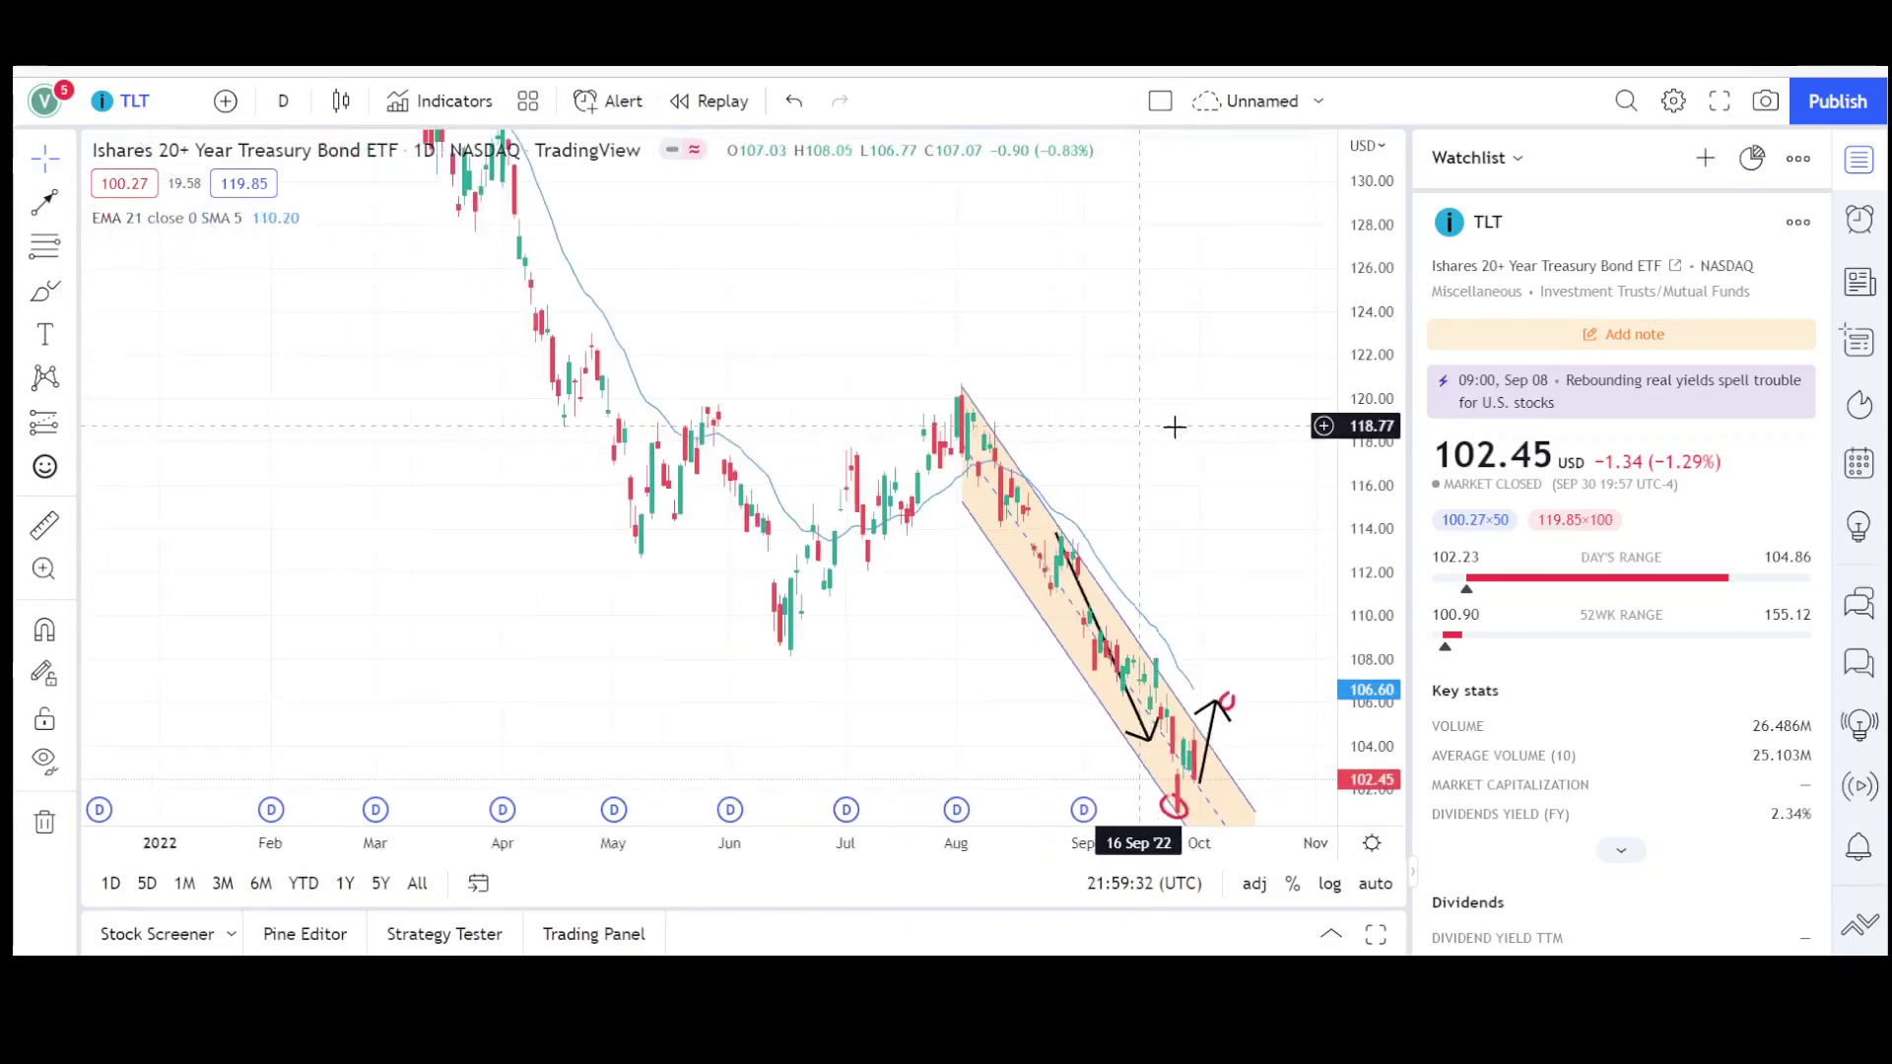
pyautogui.scroll(-5, 1094, 355)
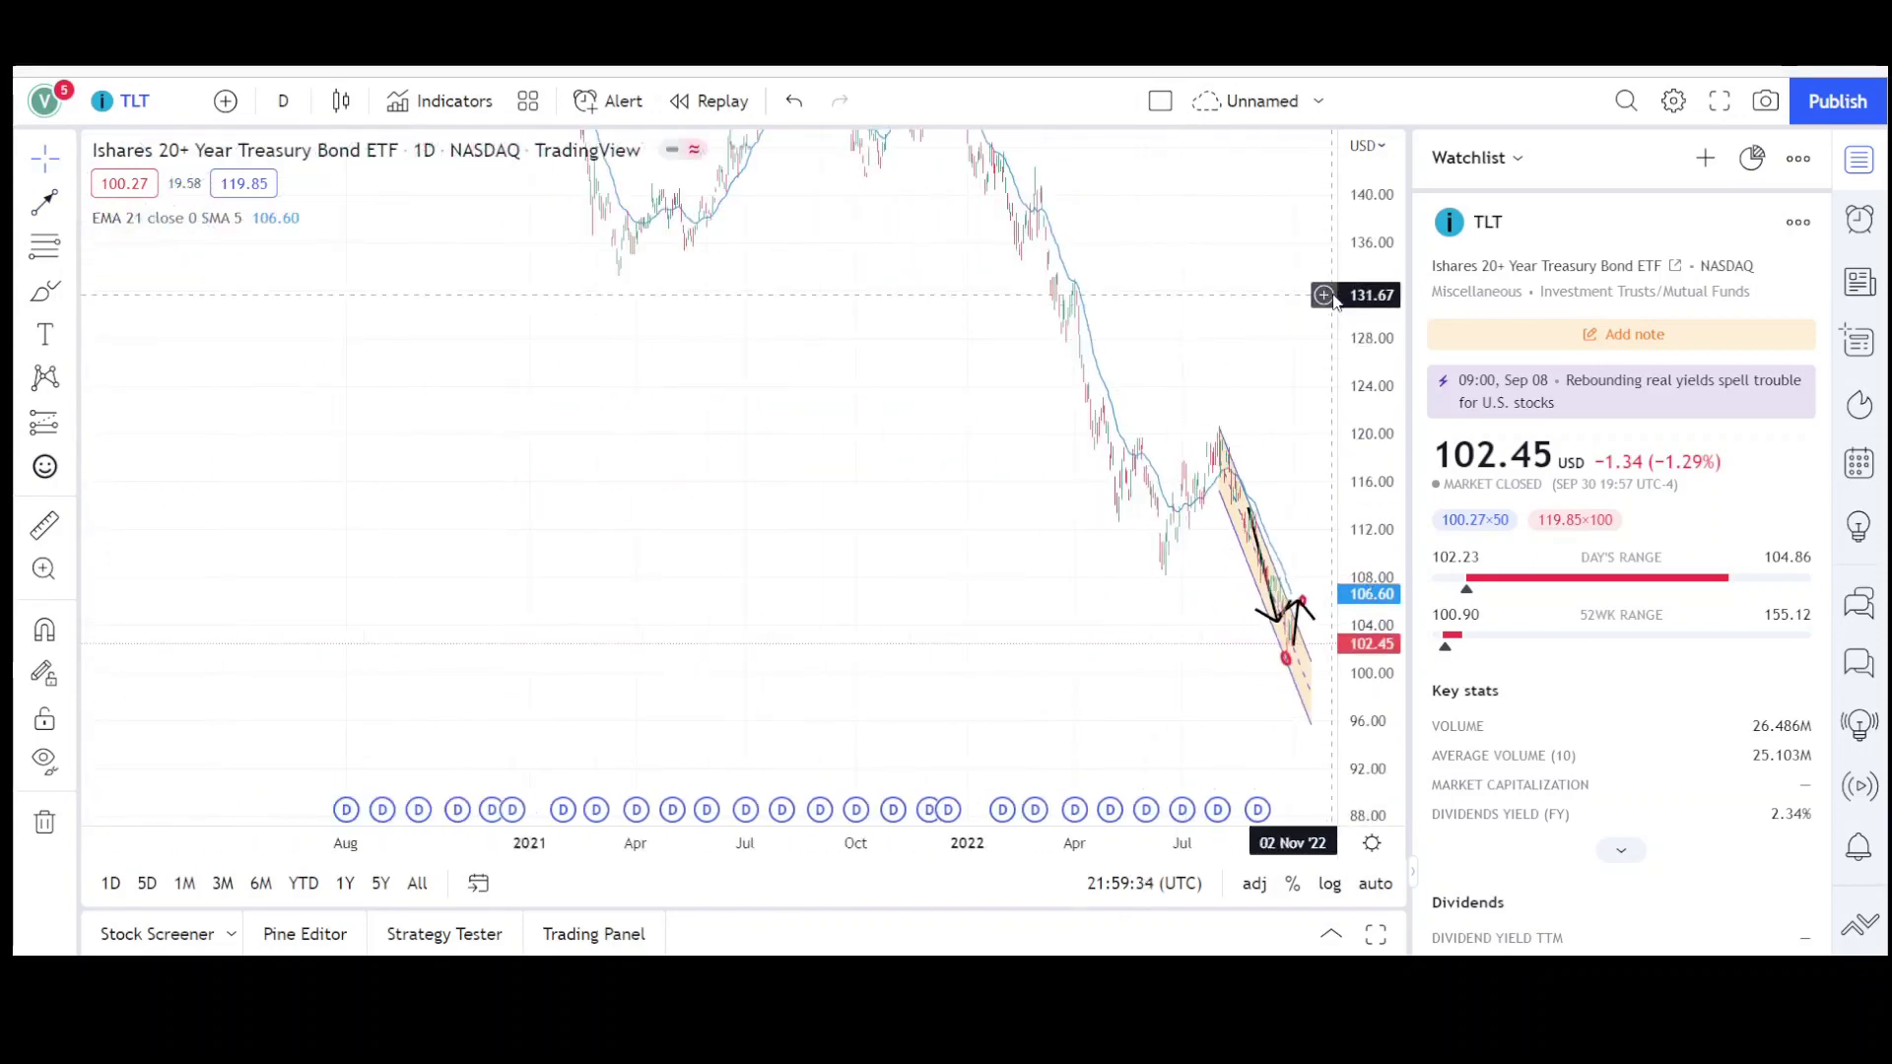
pyautogui.scroll(-3, 1259, 309)
pyautogui.scroll(-4, 1064, 423)
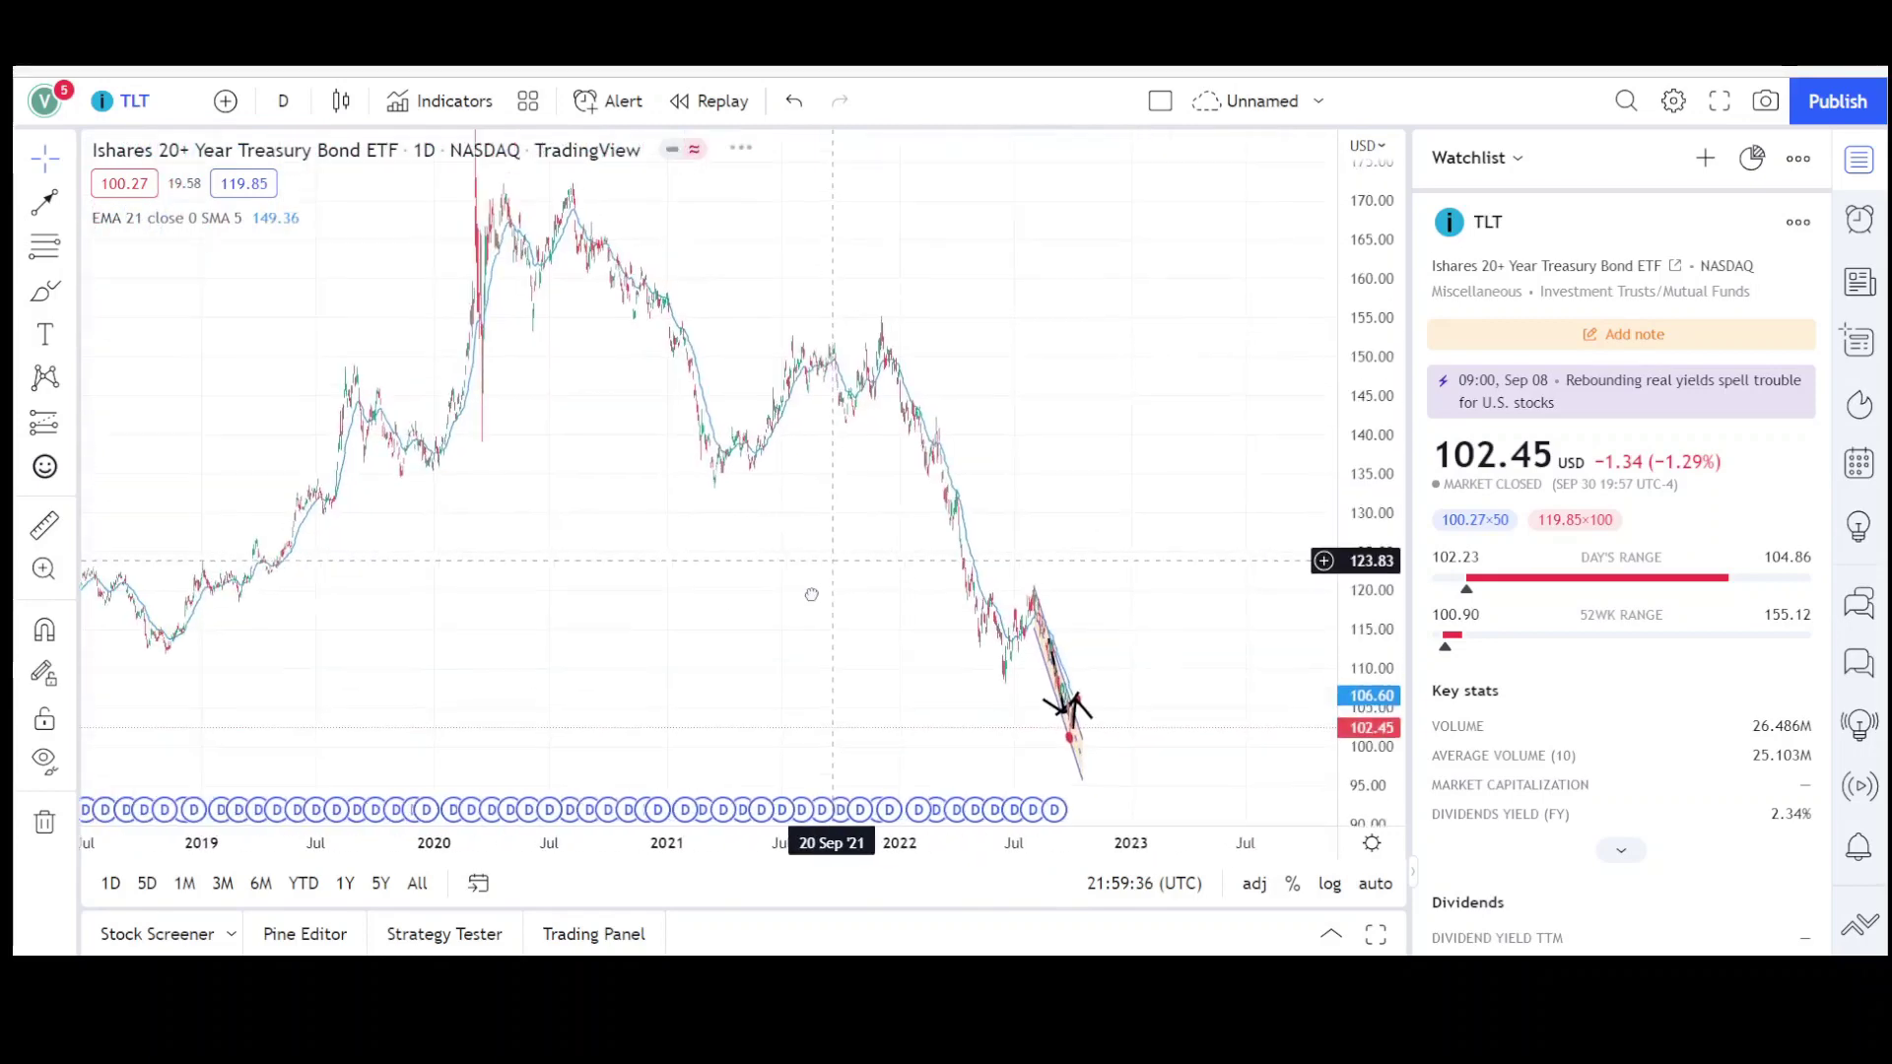
pyautogui.moveTo(1356, 384); pyautogui.dragTo(1355, 503)
pyautogui.moveTo(1195, 417); pyautogui.dragTo(1207, 424)
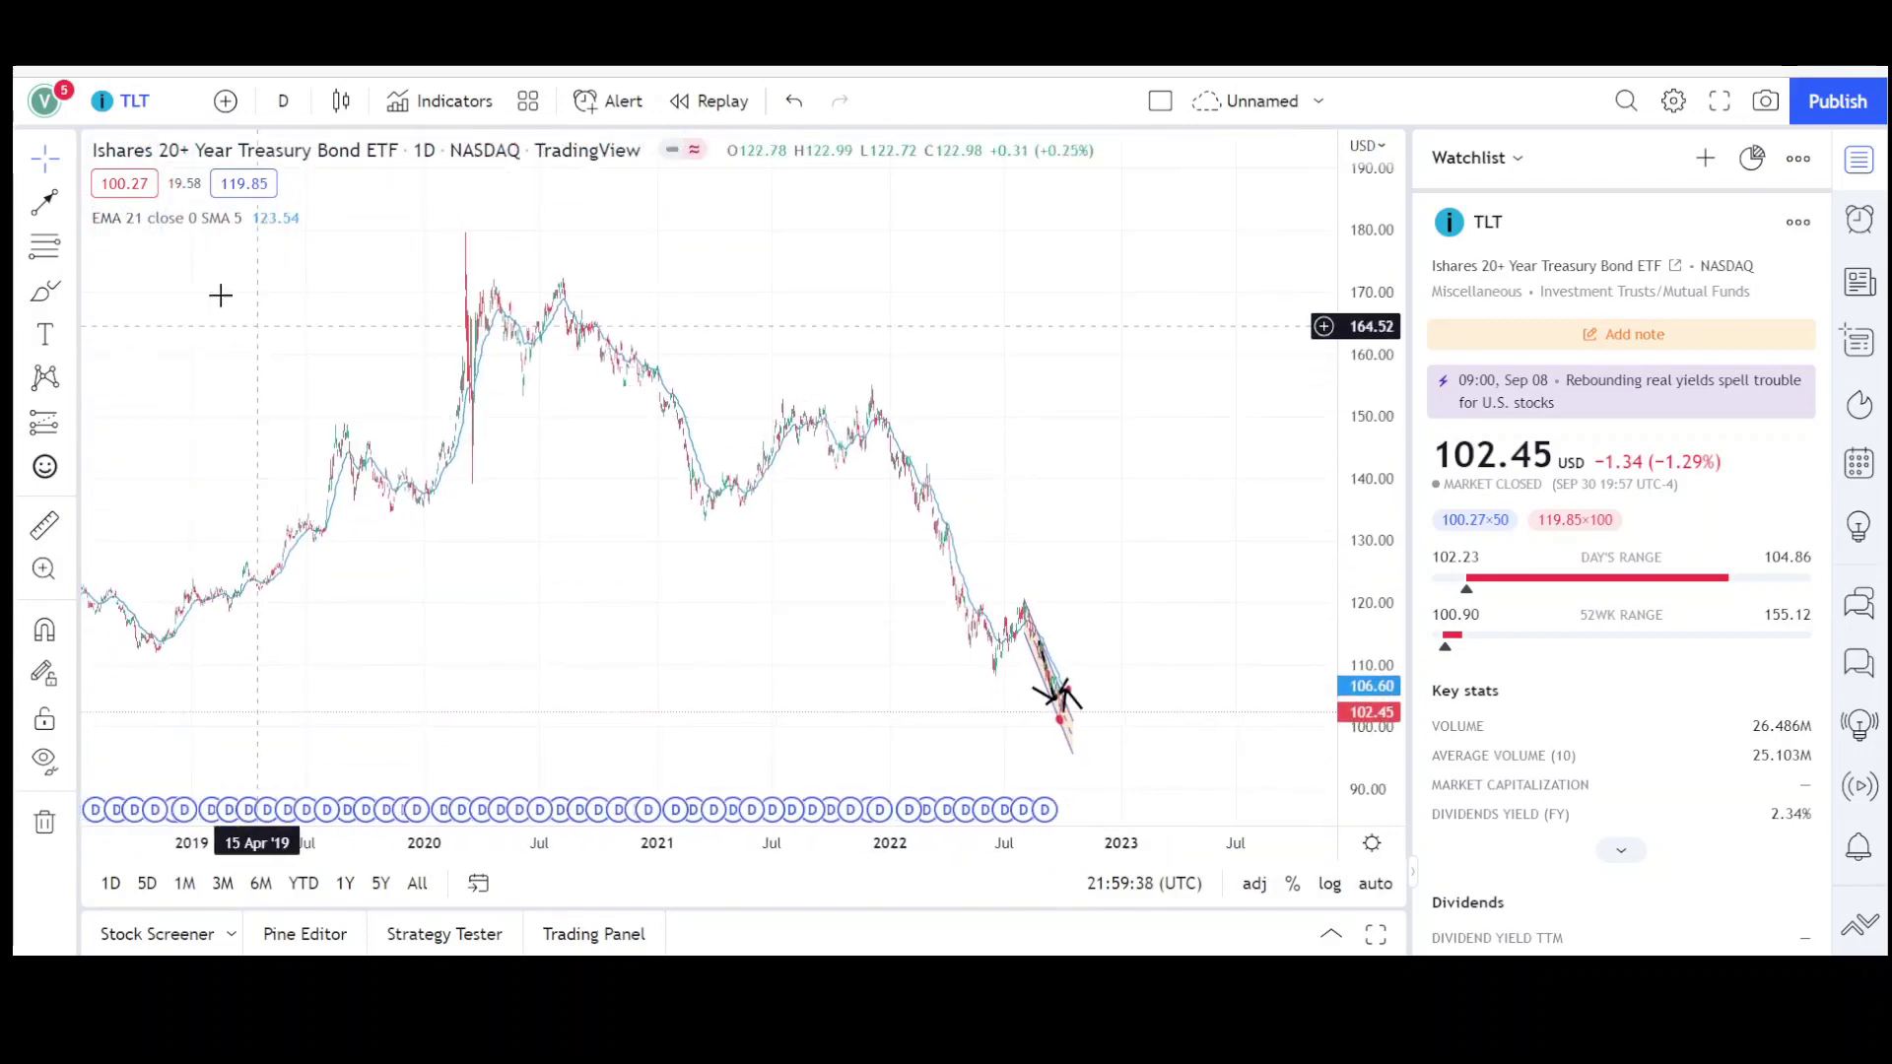
pyautogui.click(45, 204)
pyautogui.moveTo(452, 233)
pyautogui.mouseDown()
pyautogui.moveTo(710, 504)
pyautogui.moveTo(696, 520)
pyautogui.mouseUp()
pyautogui.moveTo(545, 350)
pyautogui.mouseDown()
pyautogui.moveTo(886, 498)
pyautogui.moveTo(959, 490)
pyautogui.mouseUp()
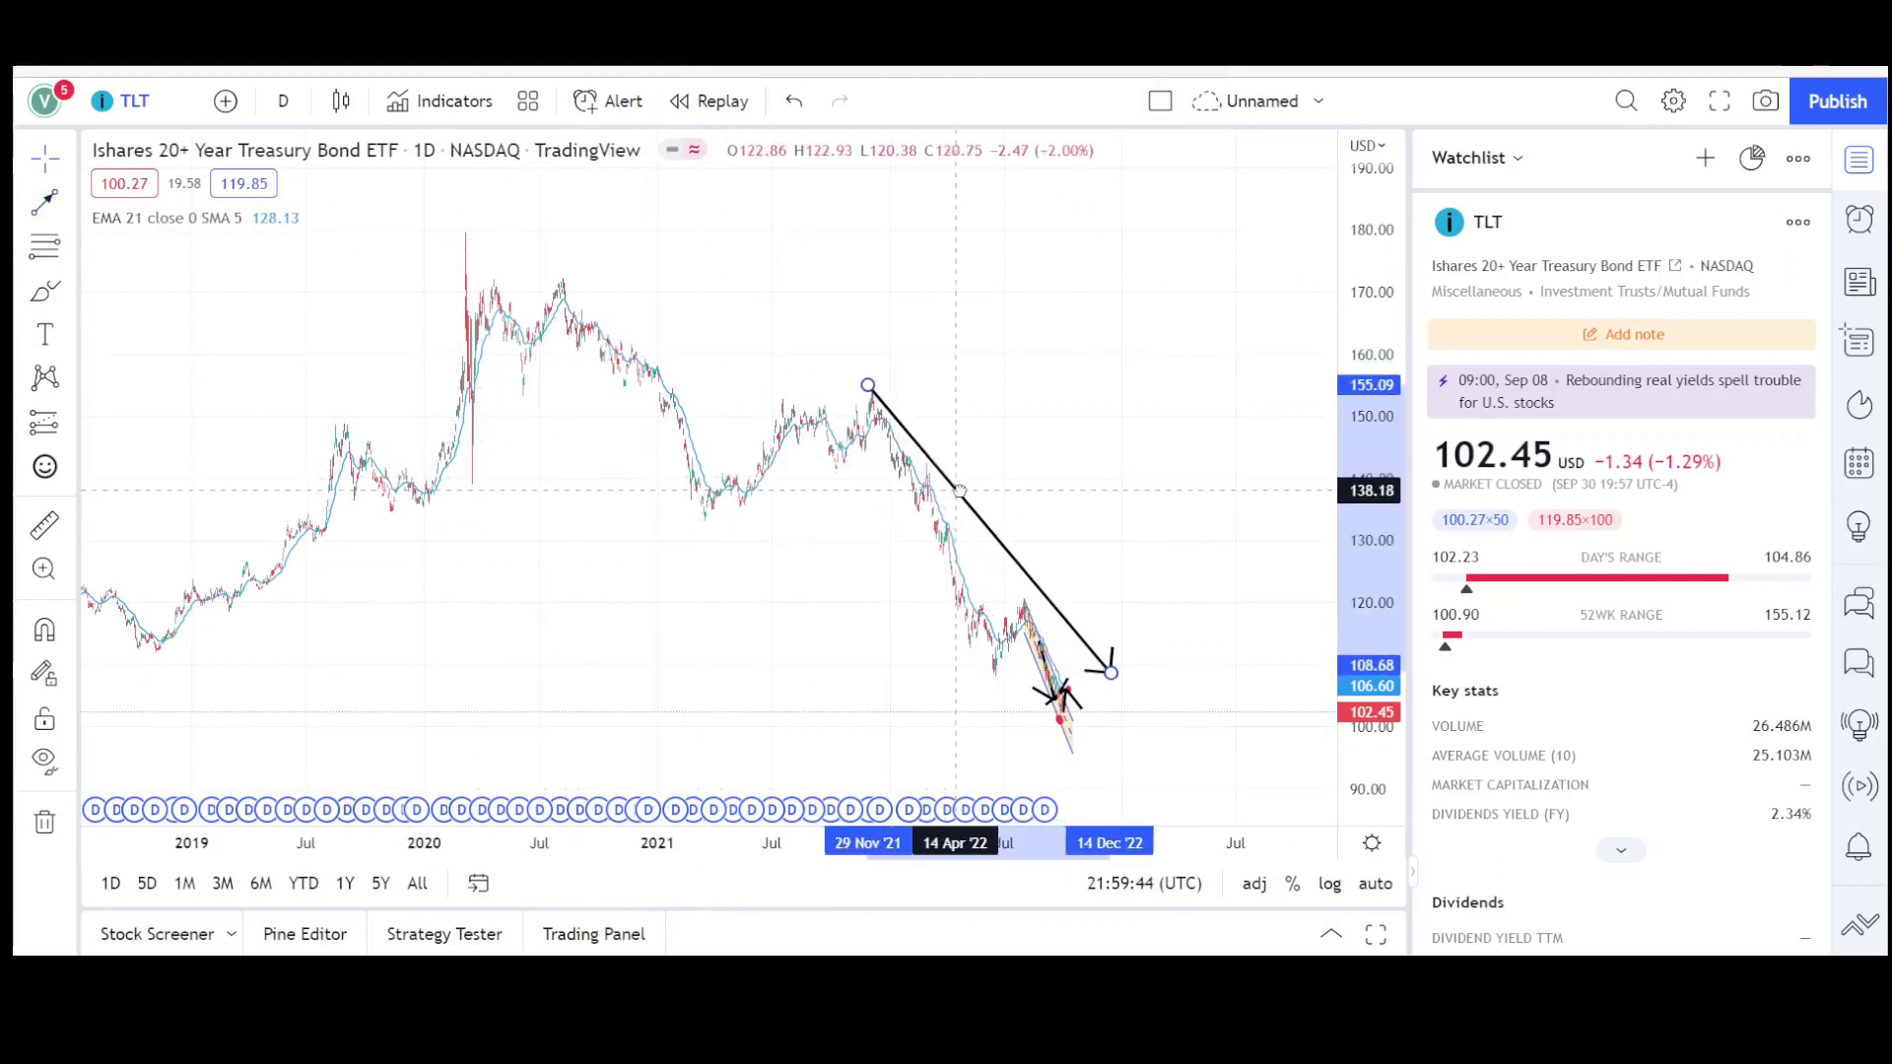
# - Place a horizontal line at about 108.49 through the June 2022 low
pyautogui.scroll(5, 1128, 660)
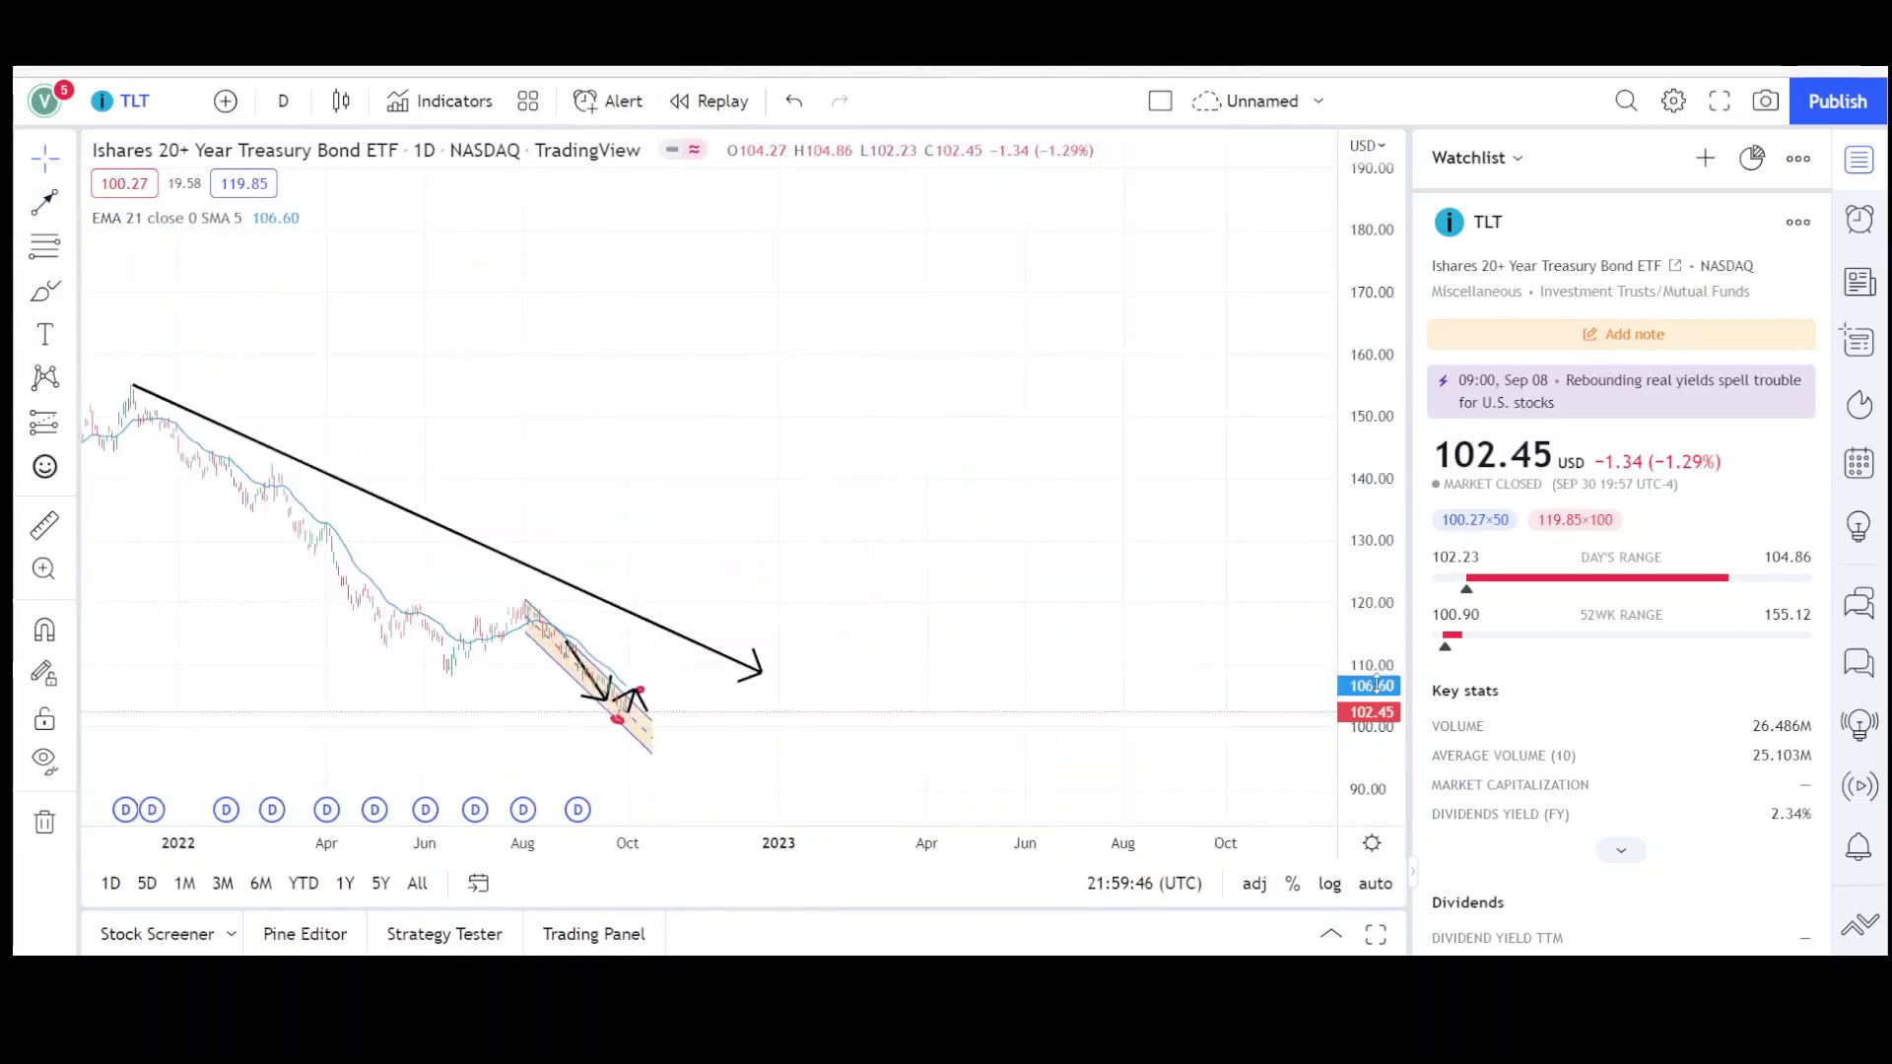
pyautogui.moveTo(1376, 678); pyautogui.dragTo(1373, 276)
pyautogui.moveTo(956, 643); pyautogui.dragTo(1222, 338)
pyautogui.scroll(2, 616, 655)
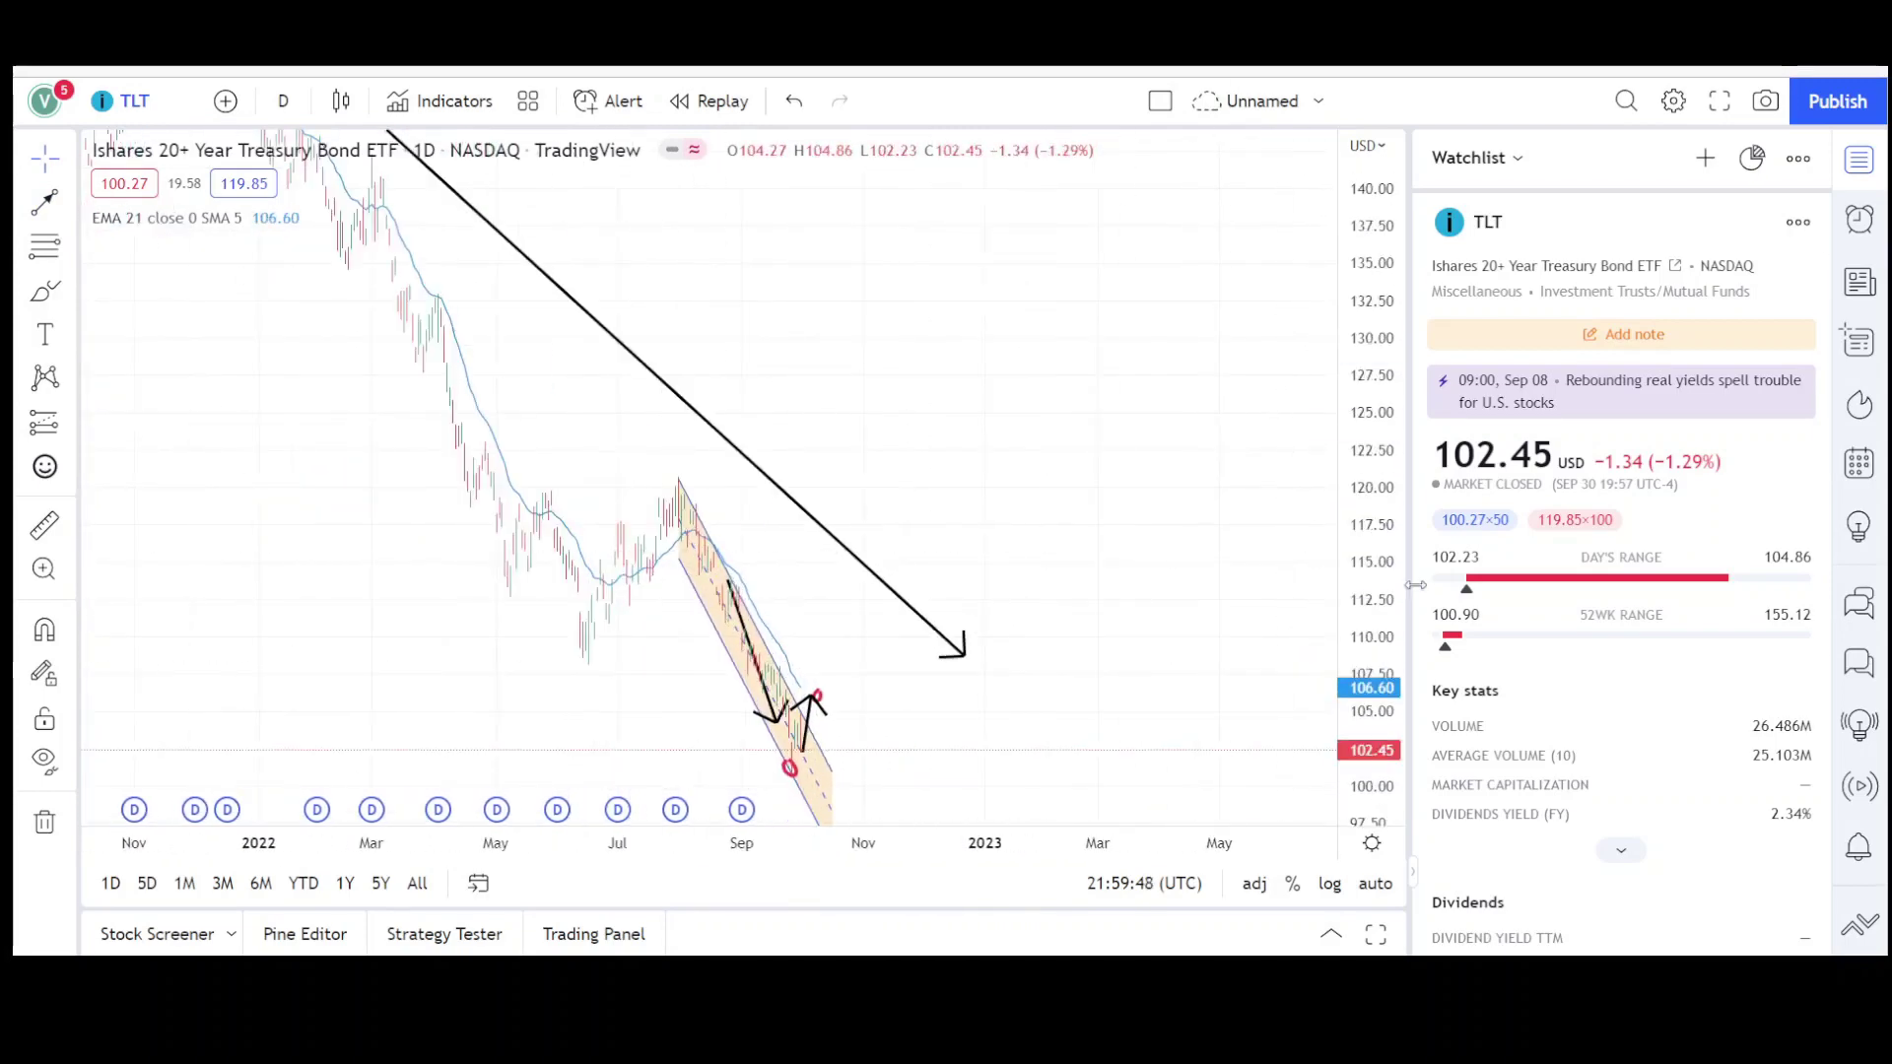
pyautogui.scroll(3, 1238, 494)
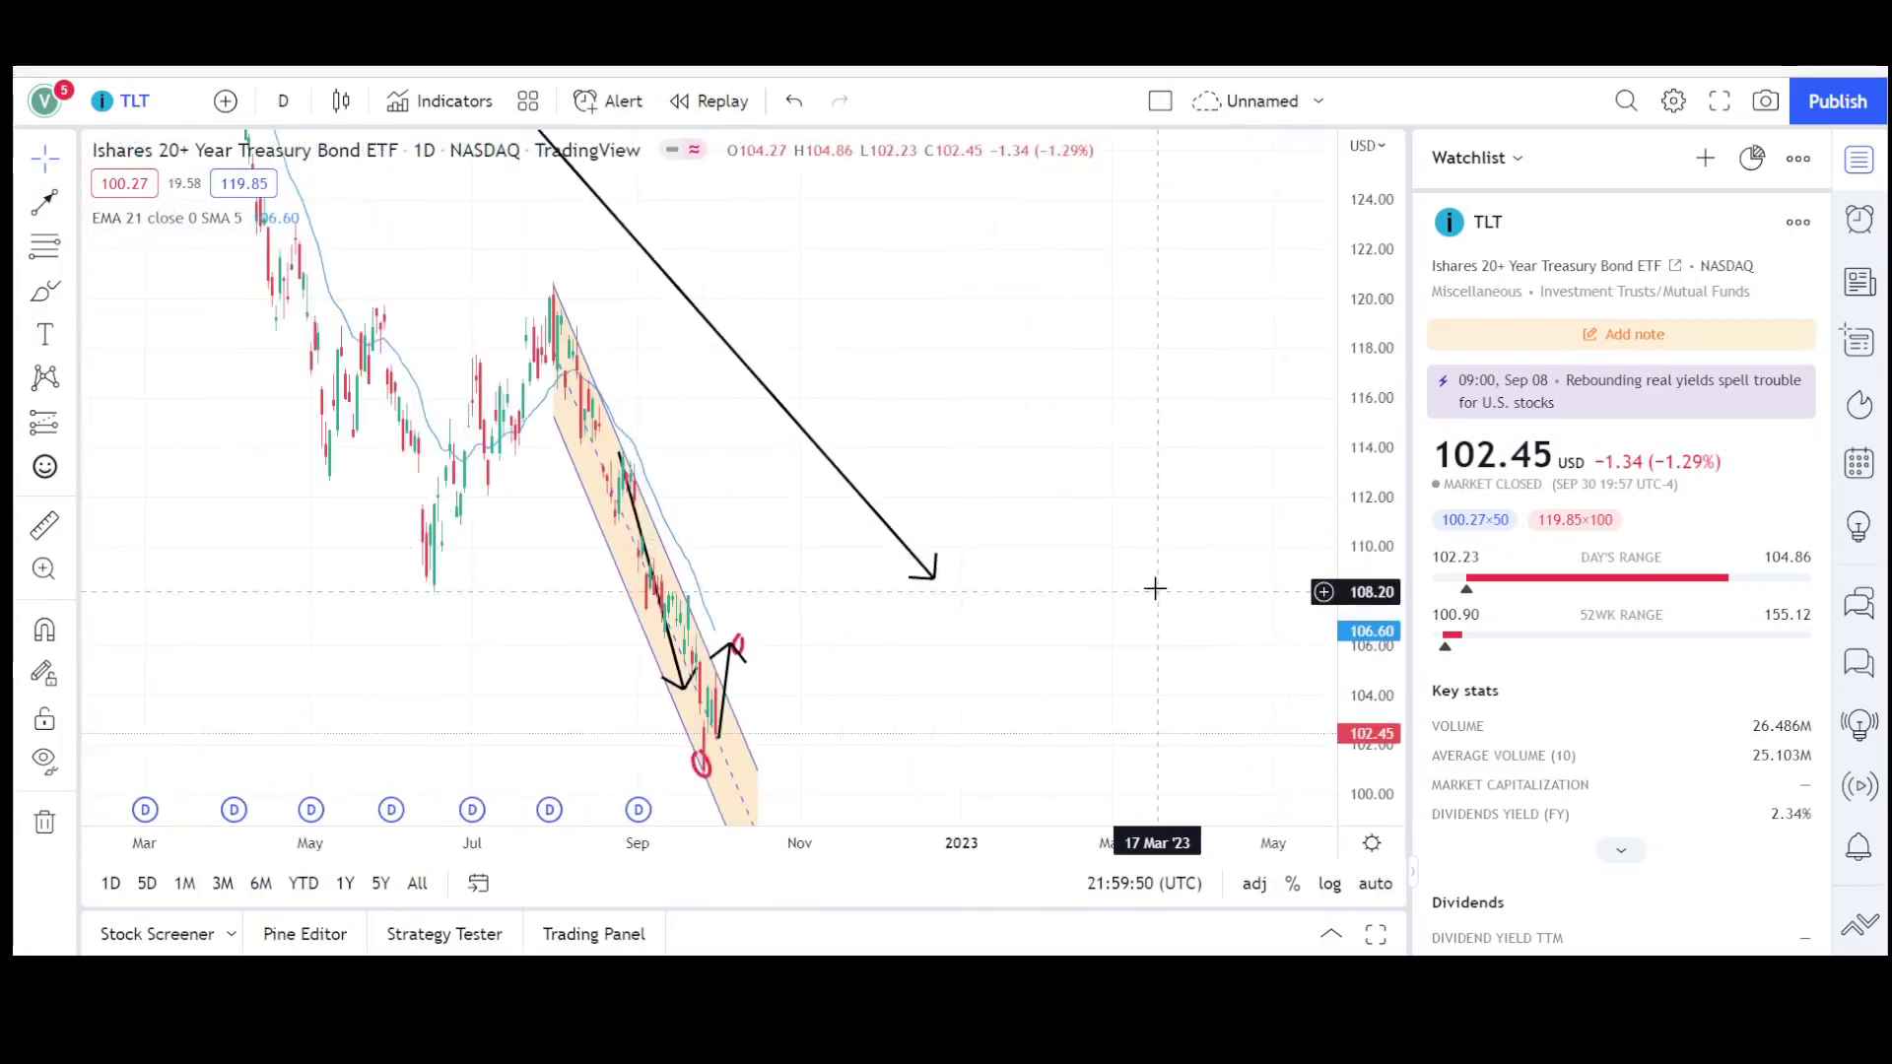
pyautogui.moveTo(1340, 558); pyautogui.dragTo(1336, 553)
pyautogui.click(45, 202)
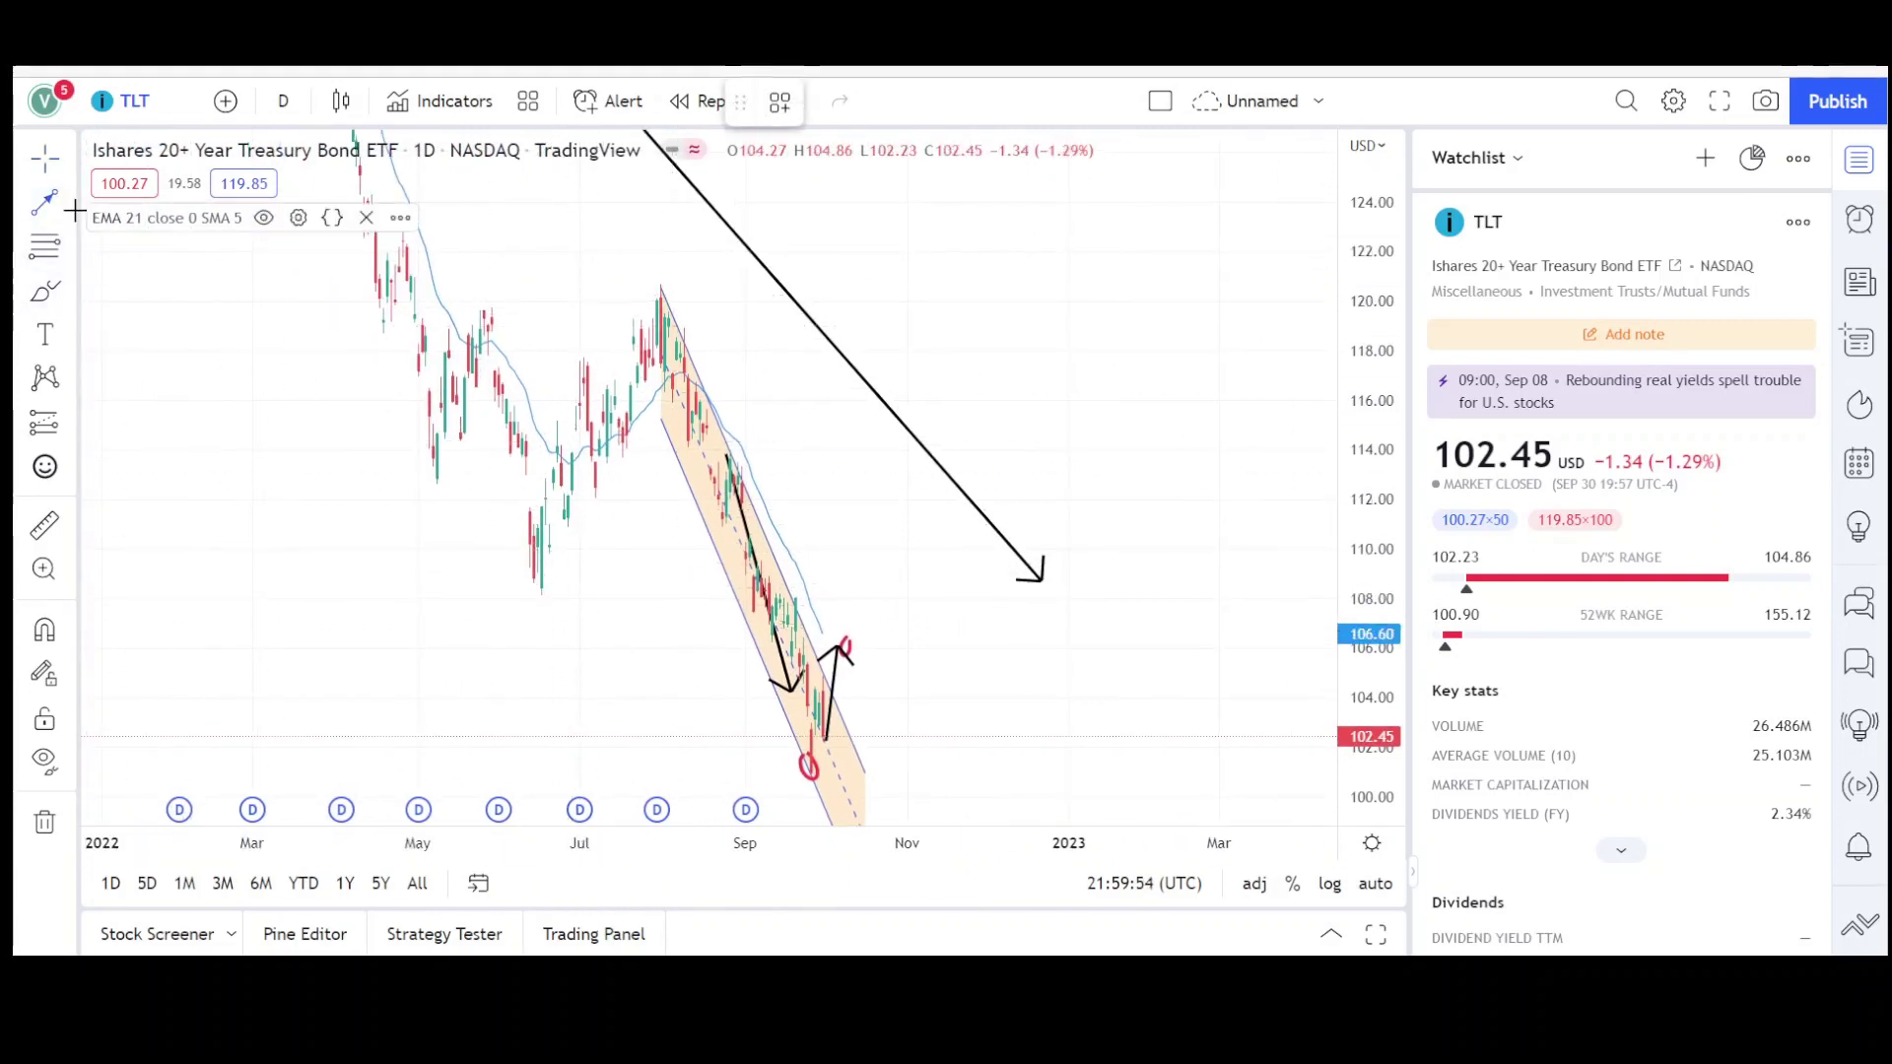
pyautogui.click(69, 207)
pyautogui.click(194, 493)
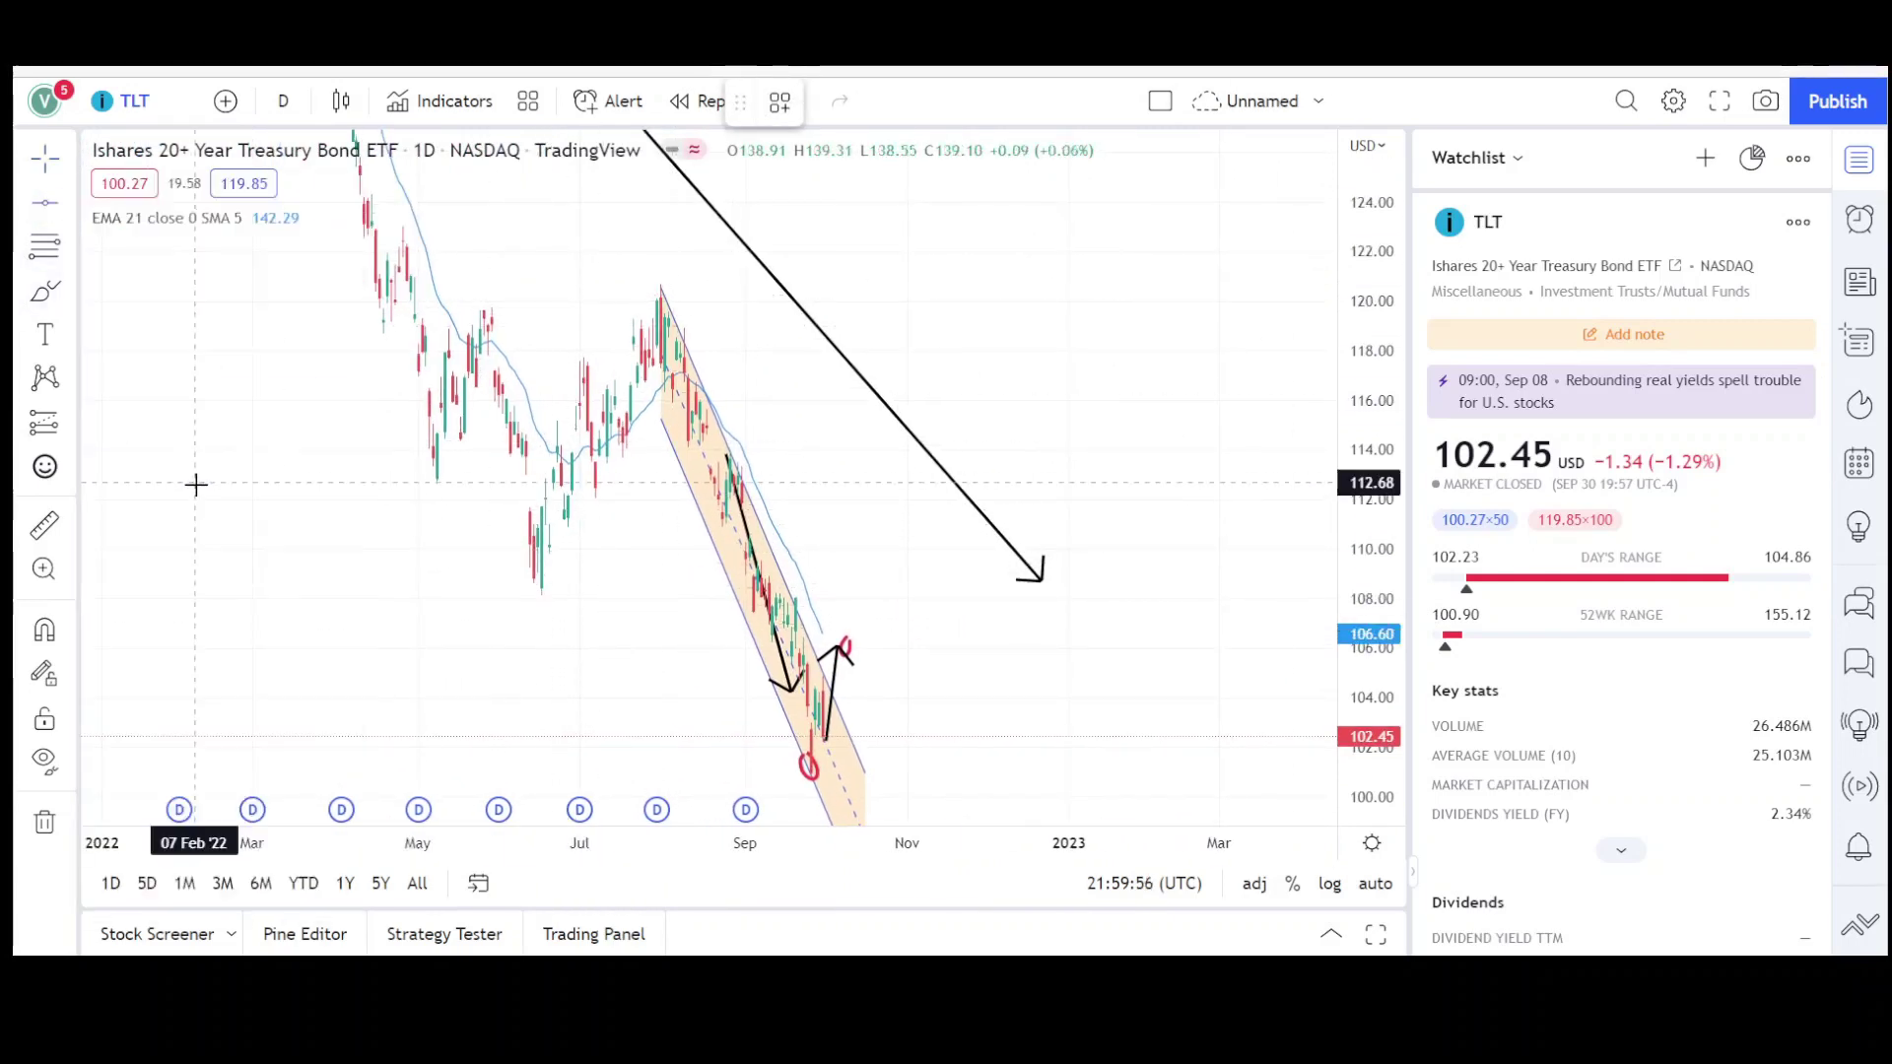
pyautogui.click(473, 588)
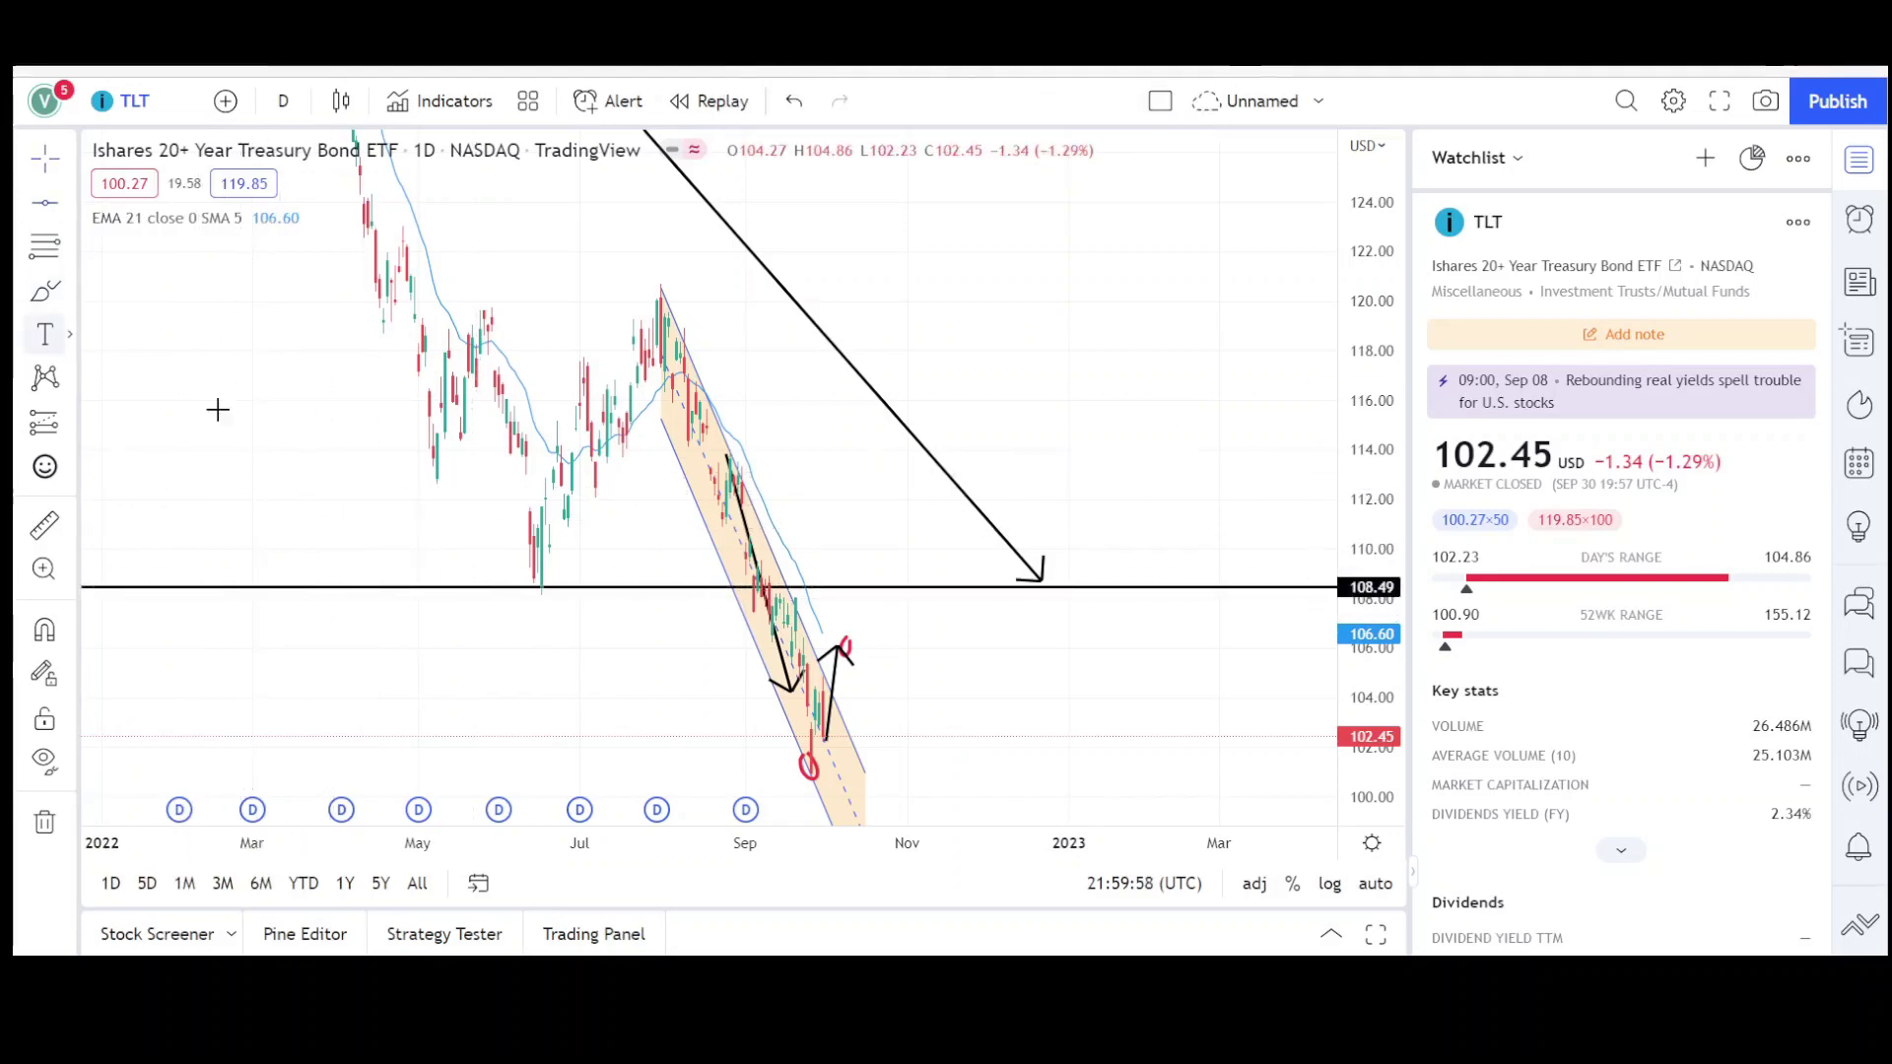
# - Circle the June low on the horizontal line in red with the brush and trace the rally up to the early-August high
pyautogui.moveTo(517, 601); pyautogui.dragTo(660, 310)
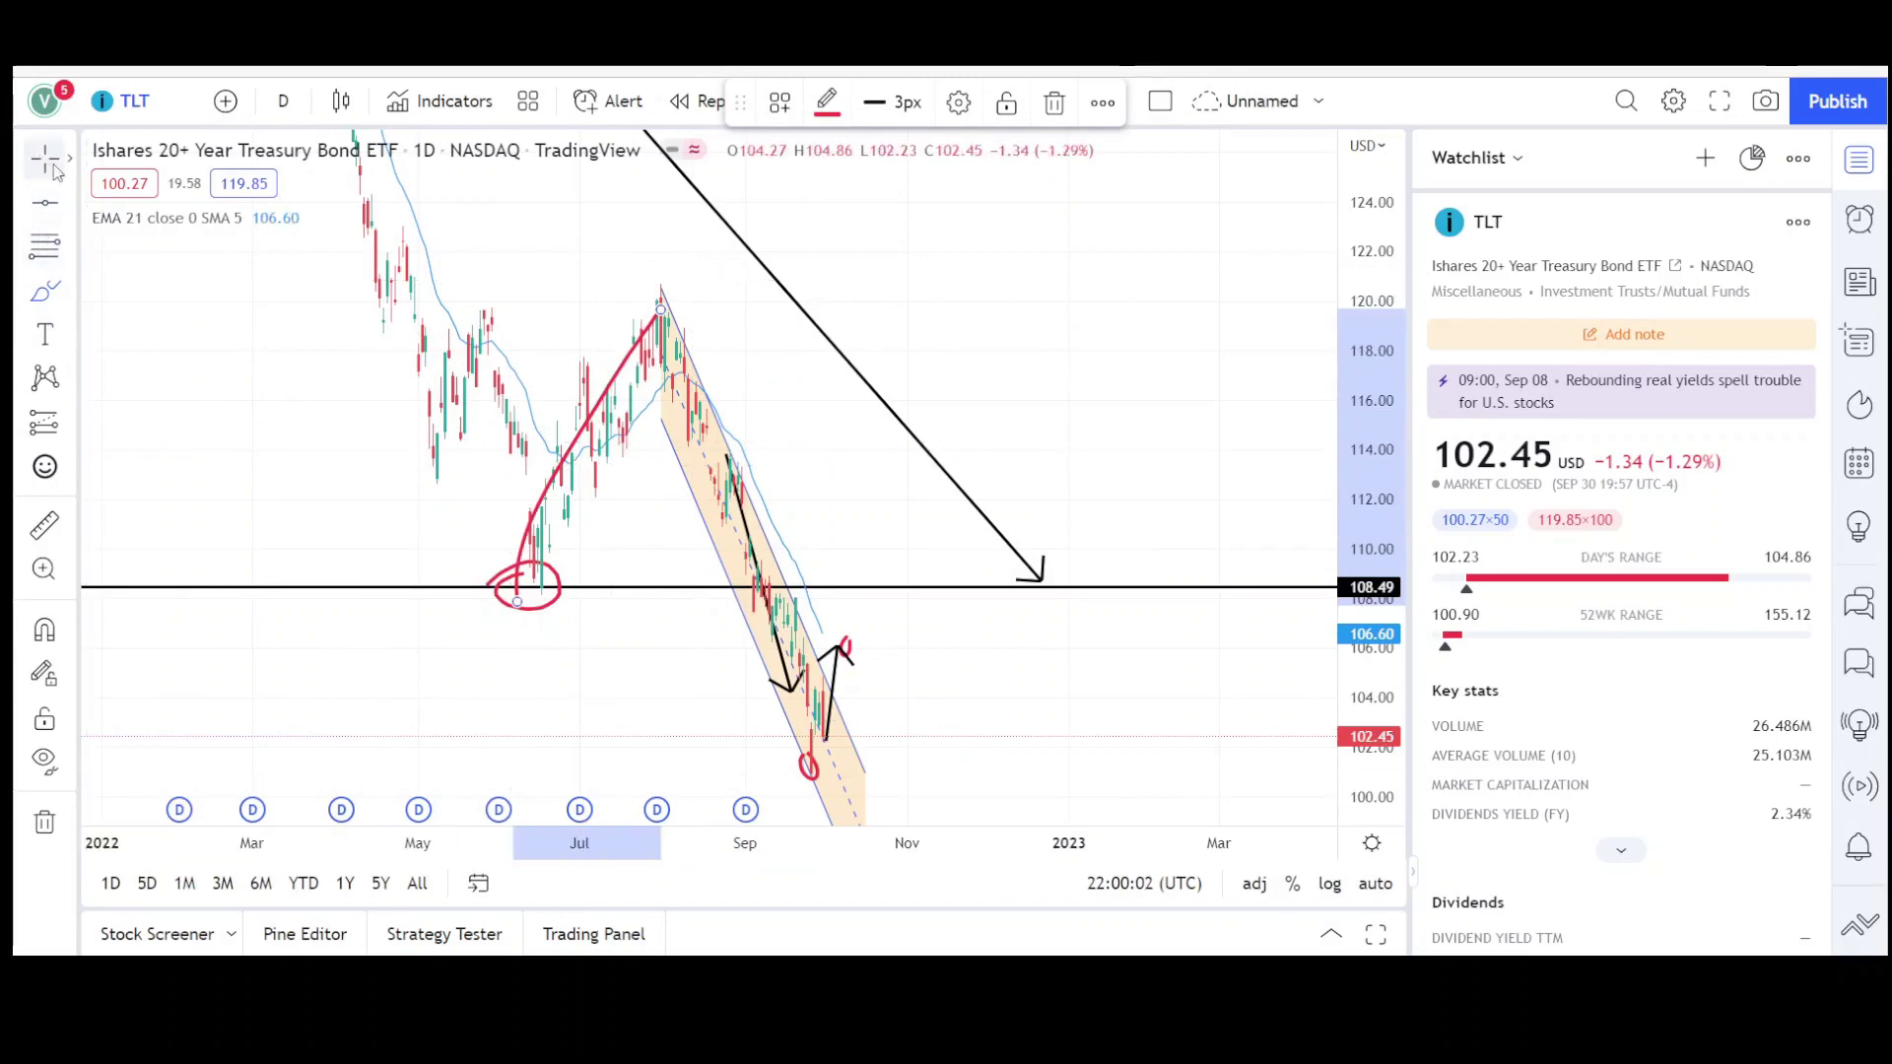
pyautogui.scroll(-5, 832, 427)
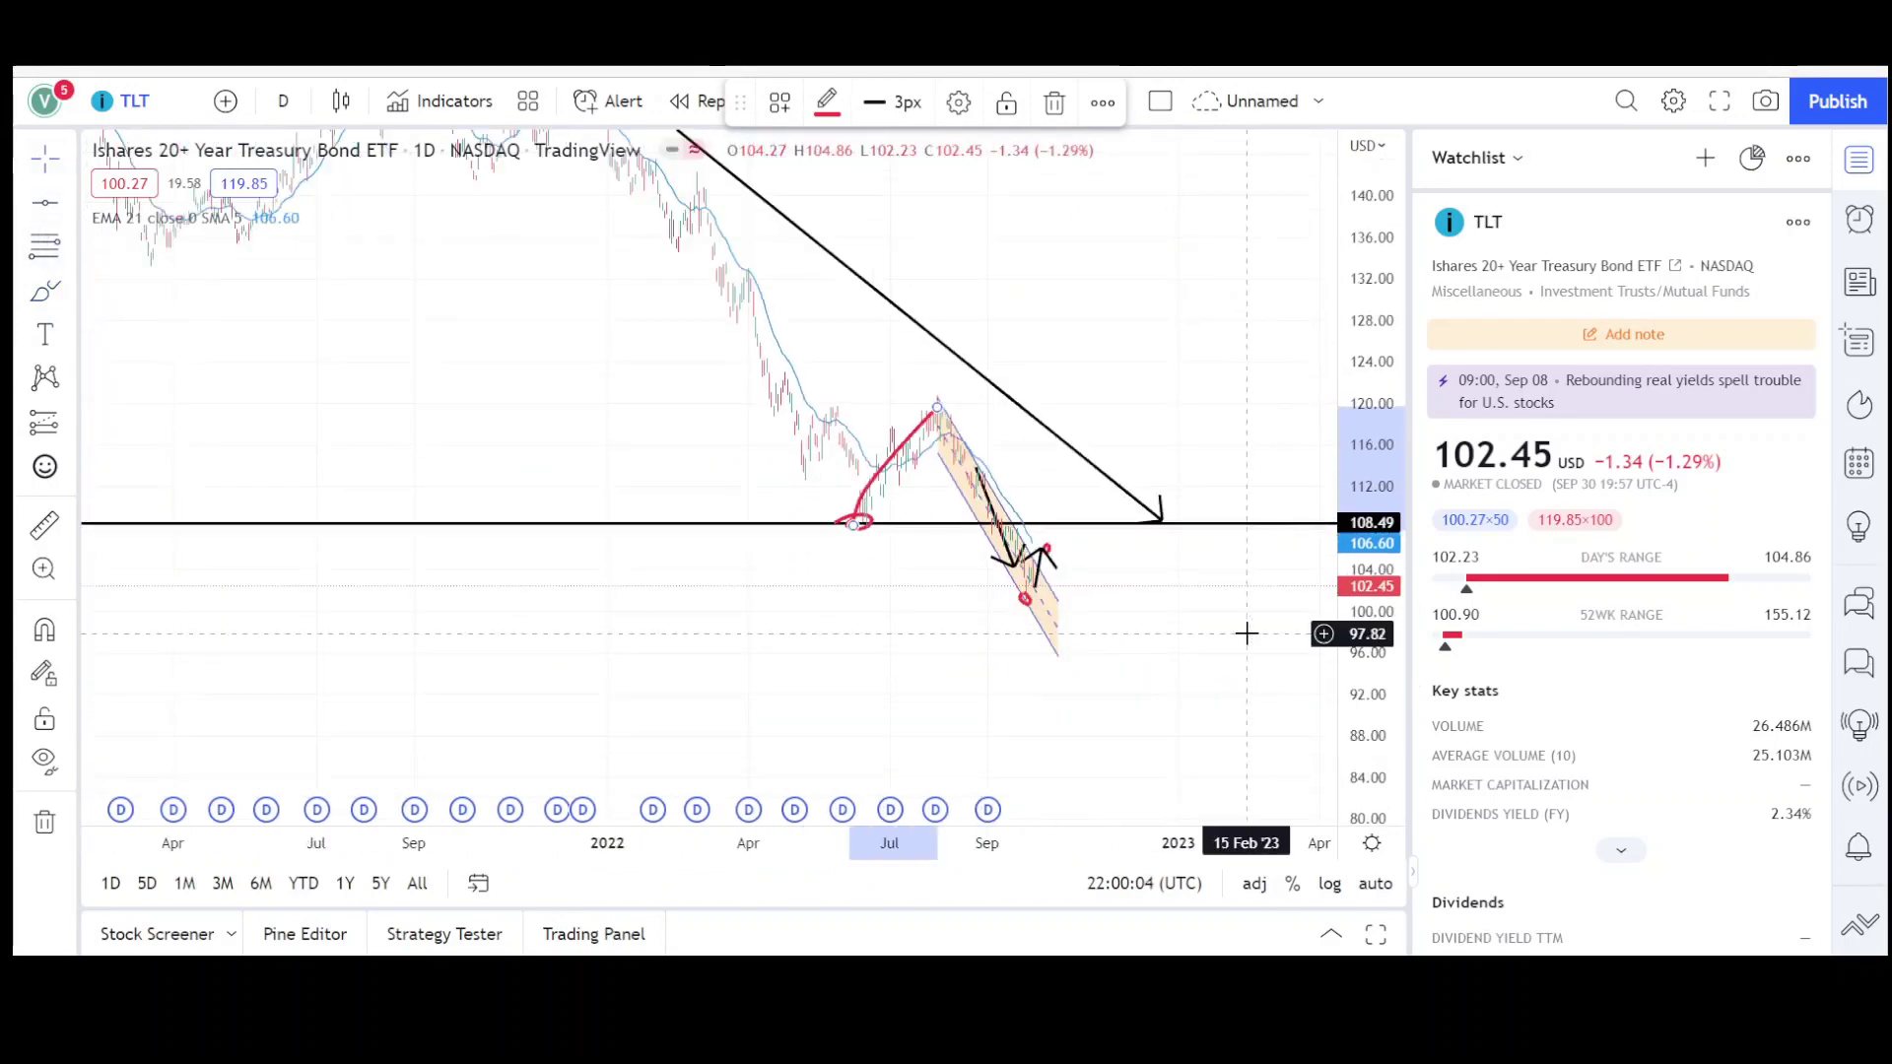
# - Examine the June-to-September 2022 moves around the horizontal level, then the whole decline from the late-2021 high
pyautogui.scroll(5, 1141, 659)
pyautogui.scroll(3, 921, 627)
pyautogui.moveTo(920, 629); pyautogui.dragTo(1106, 712)
pyautogui.scroll(4, 1292, 444)
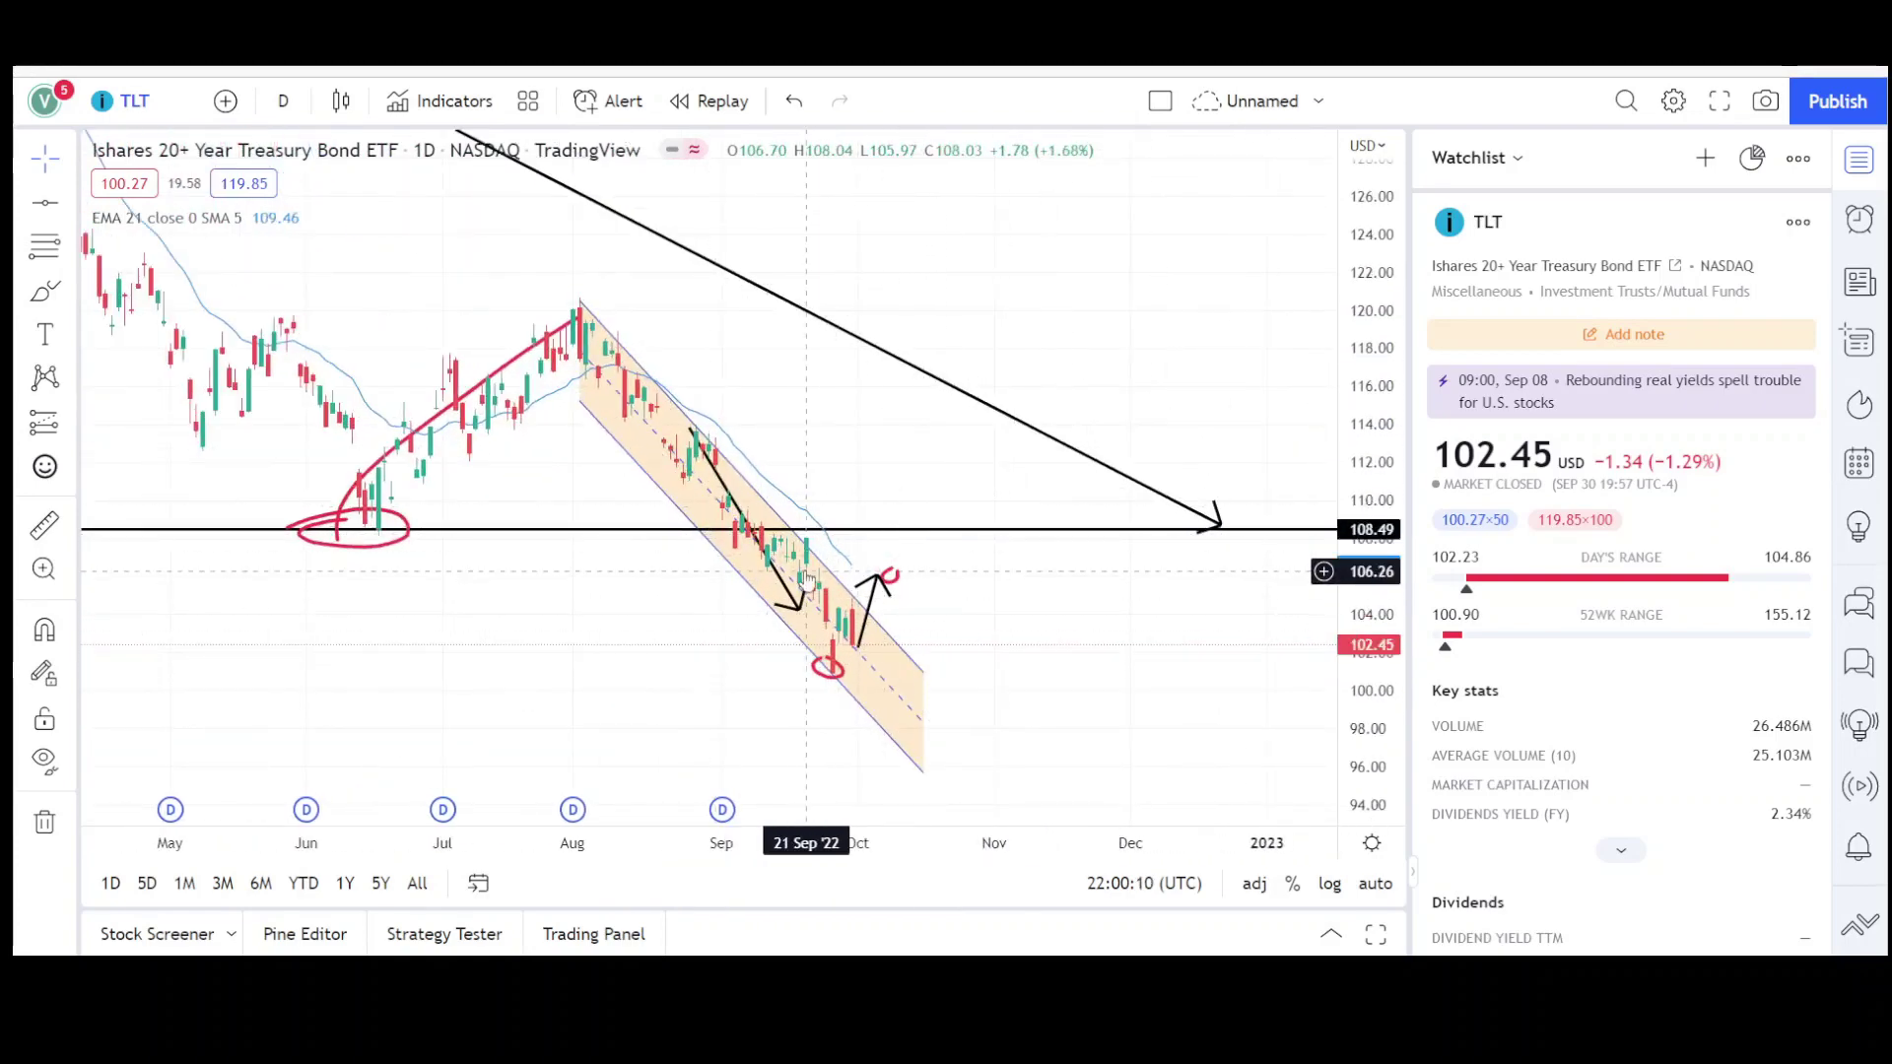
pyautogui.scroll(-1, 936, 675)
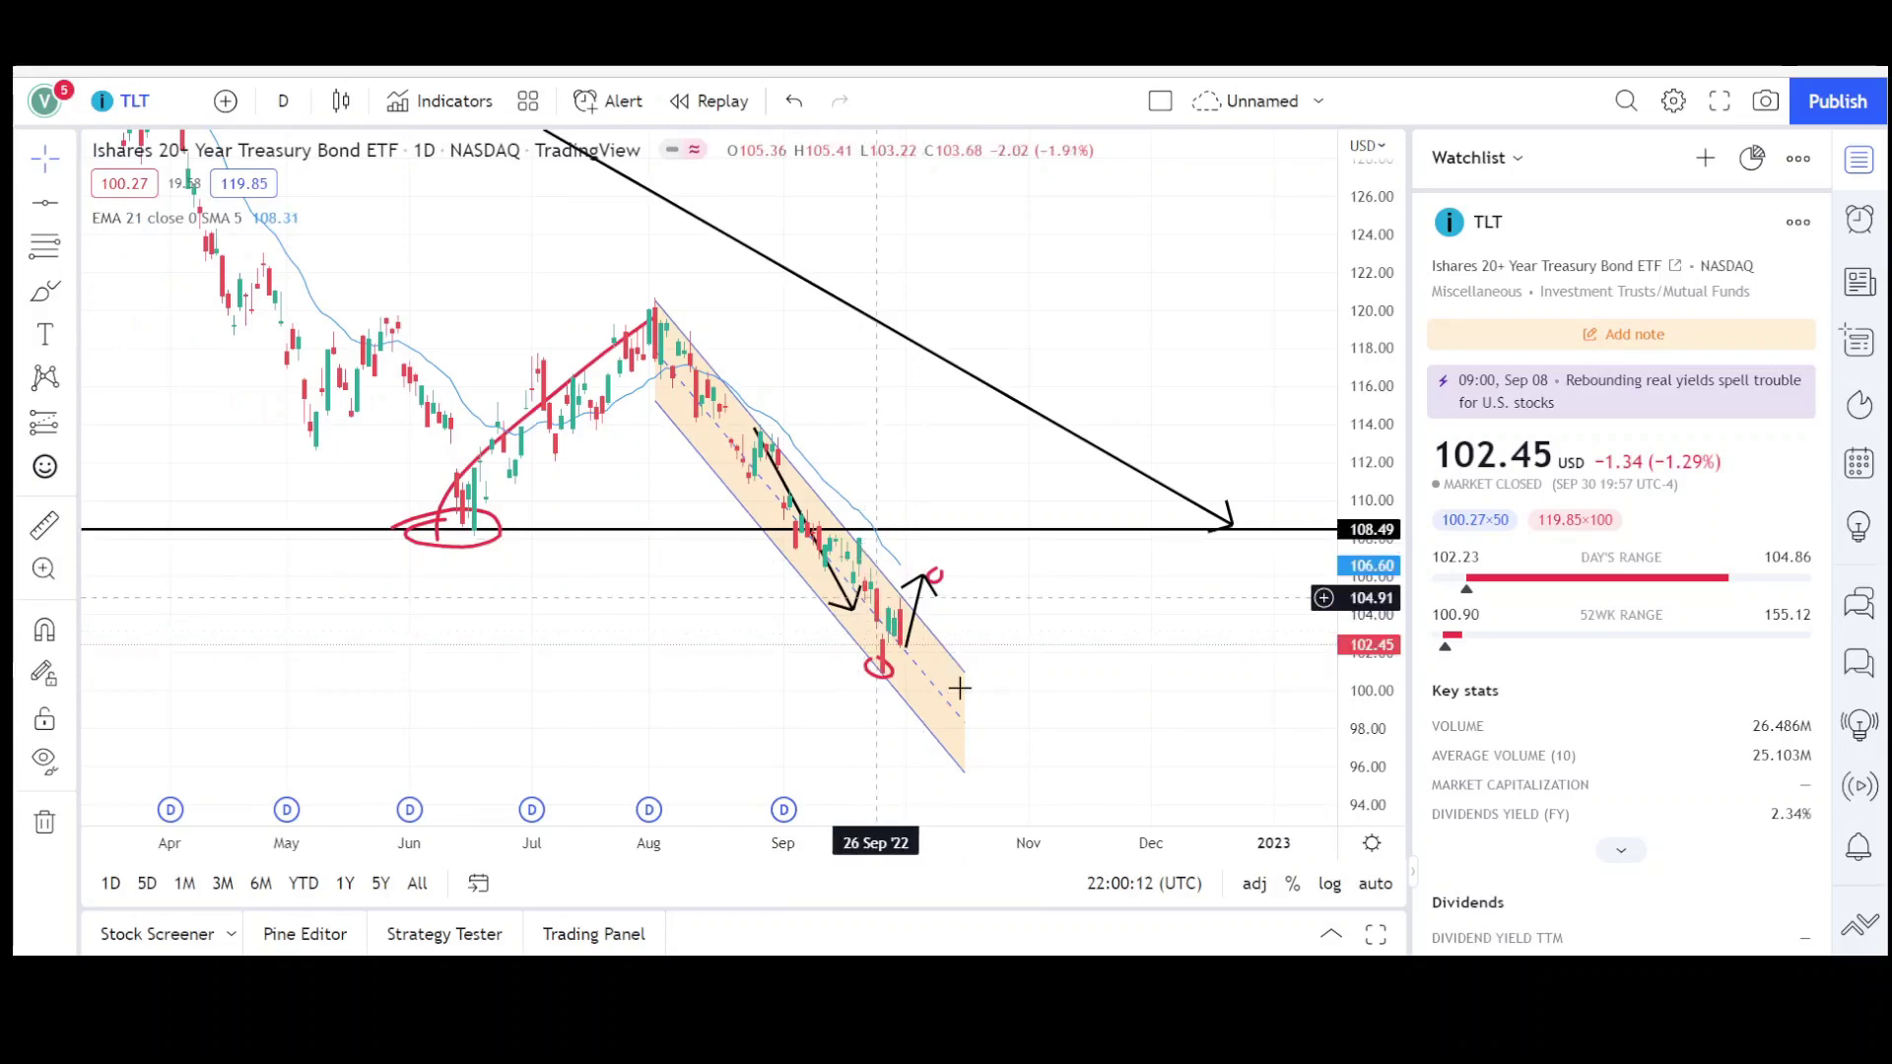
pyautogui.scroll(-1, 912, 611)
pyautogui.scroll(-3, 912, 591)
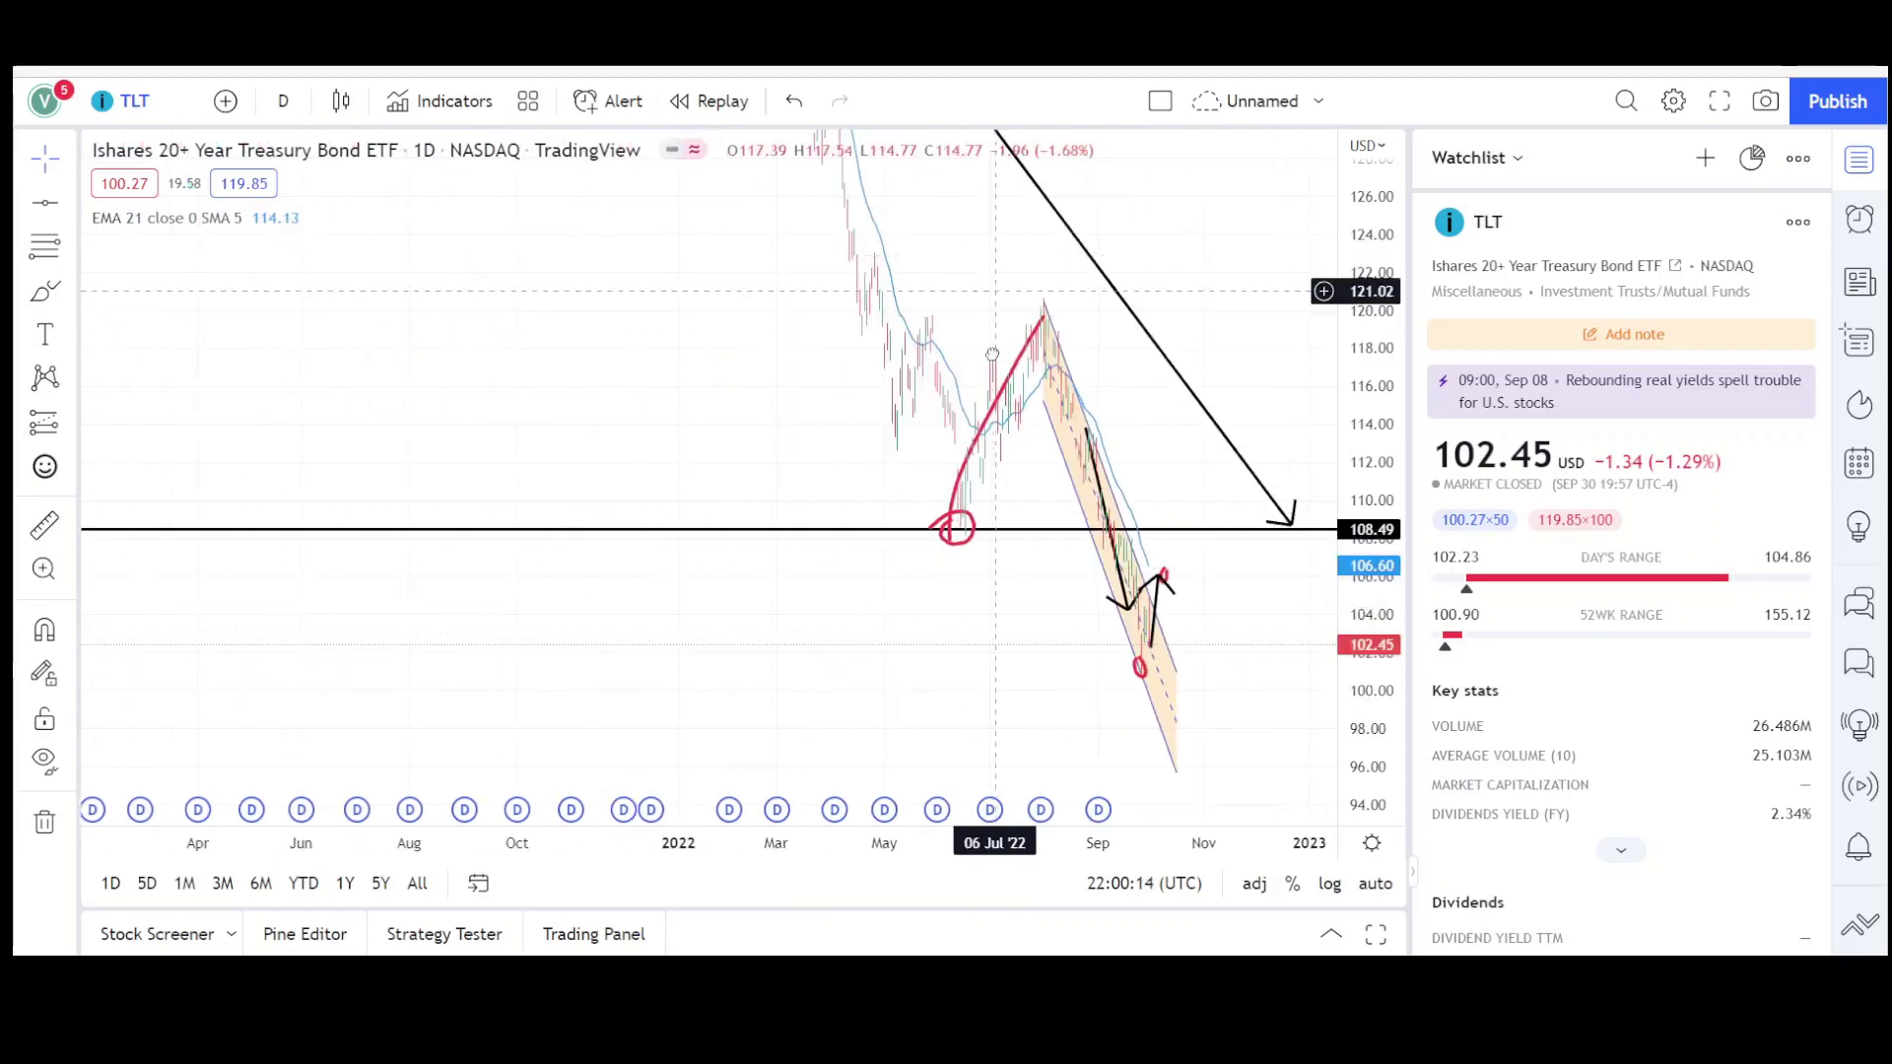
pyautogui.moveTo(993, 271); pyautogui.dragTo(995, 606)
pyautogui.moveTo(1366, 356); pyautogui.dragTo(1366, 611)
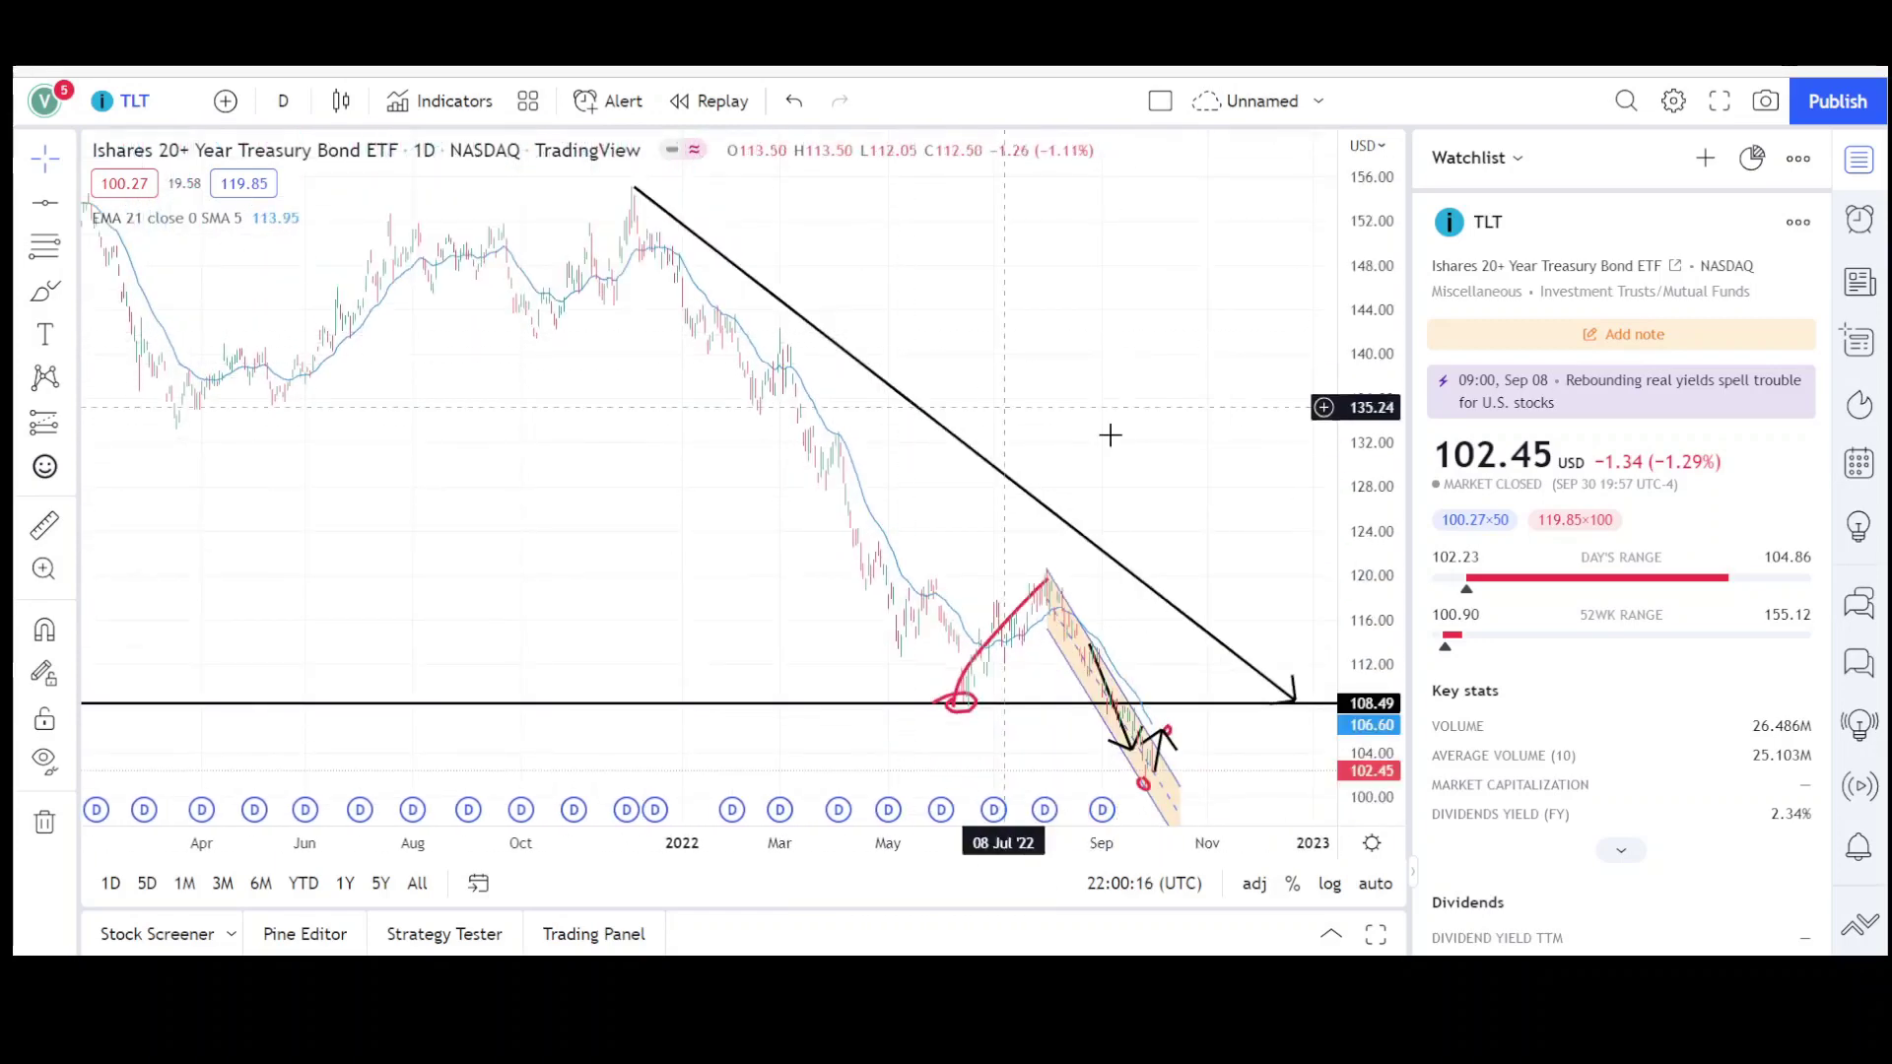
pyautogui.scroll(2, 1133, 434)
pyautogui.moveTo(1134, 431); pyautogui.dragTo(976, 405)
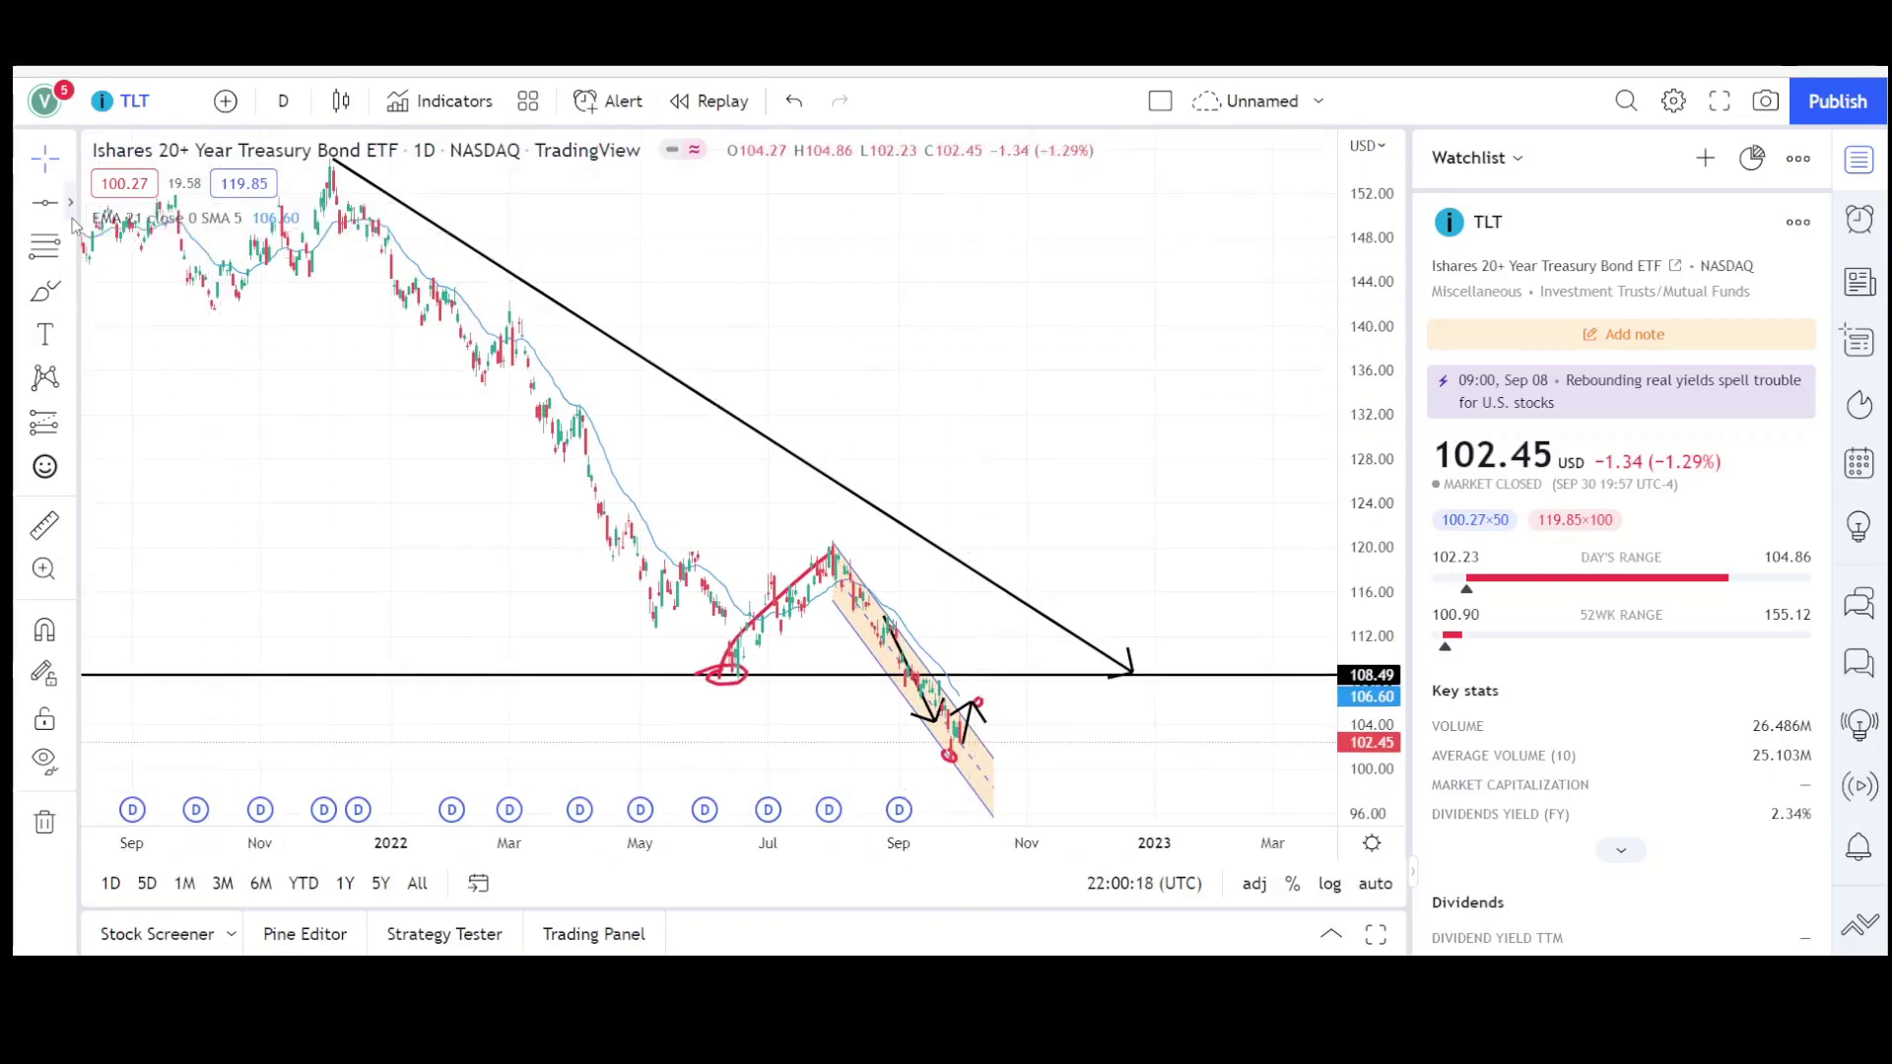
# - Draw a parallel channel from 154.72 on 2 Dec '21 to 94.99 on 24 Jan '23, with its lower edge starting at 135.80, and fill it yellow
pyautogui.click(67, 203)
pyautogui.click(200, 682)
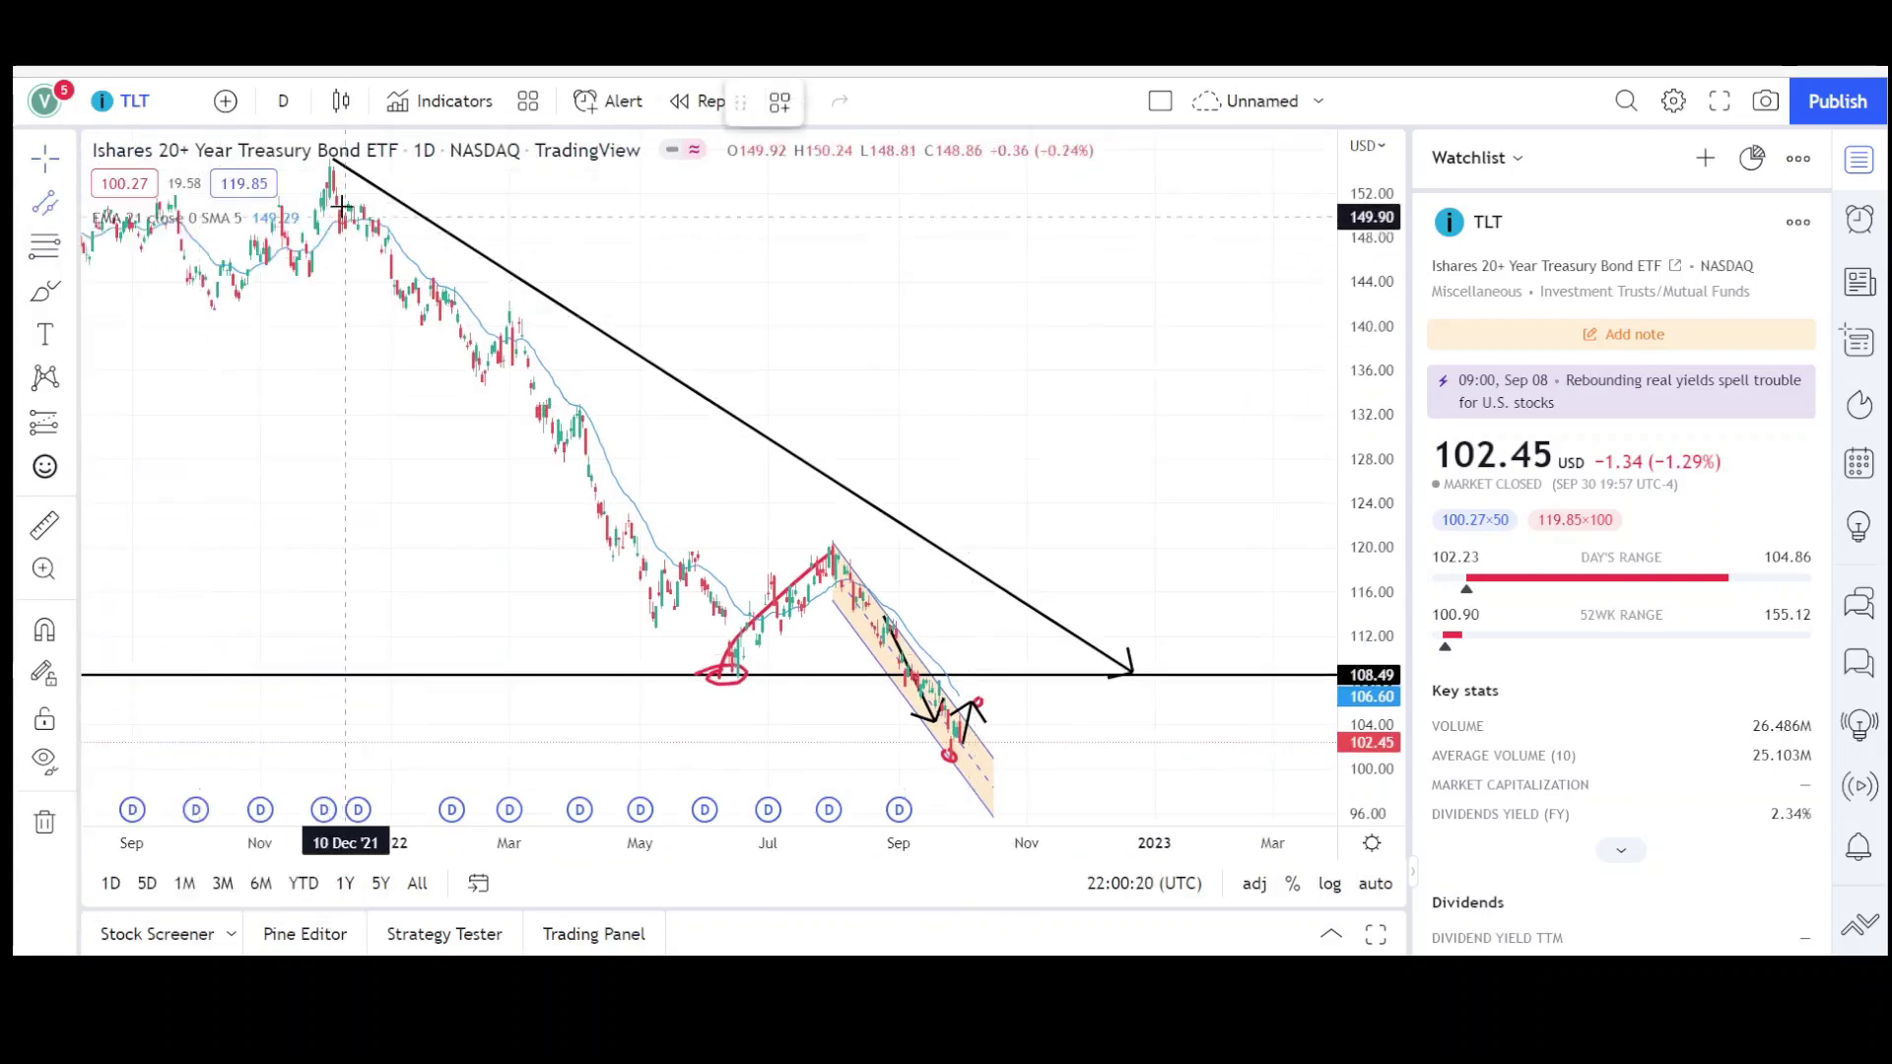
pyautogui.click(329, 157)
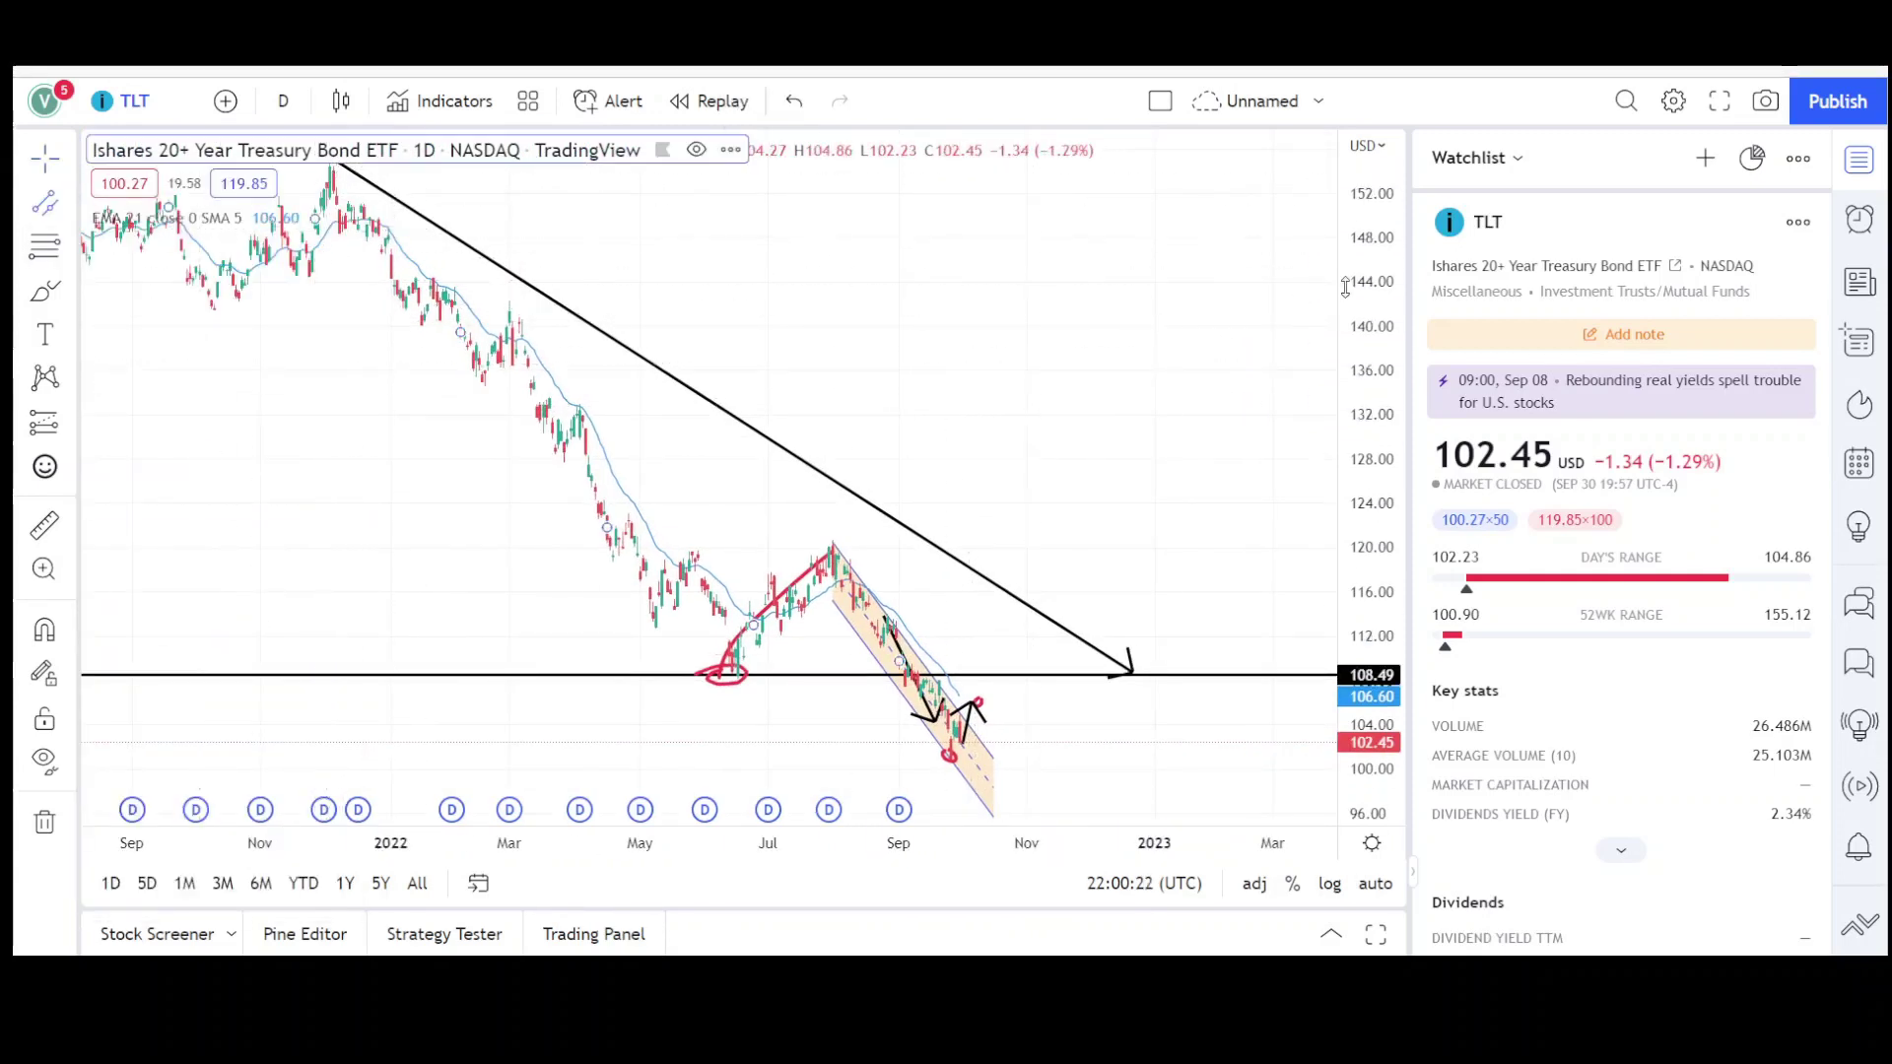
pyautogui.moveTo(1352, 286); pyautogui.dragTo(1352, 346)
pyautogui.click(332, 187)
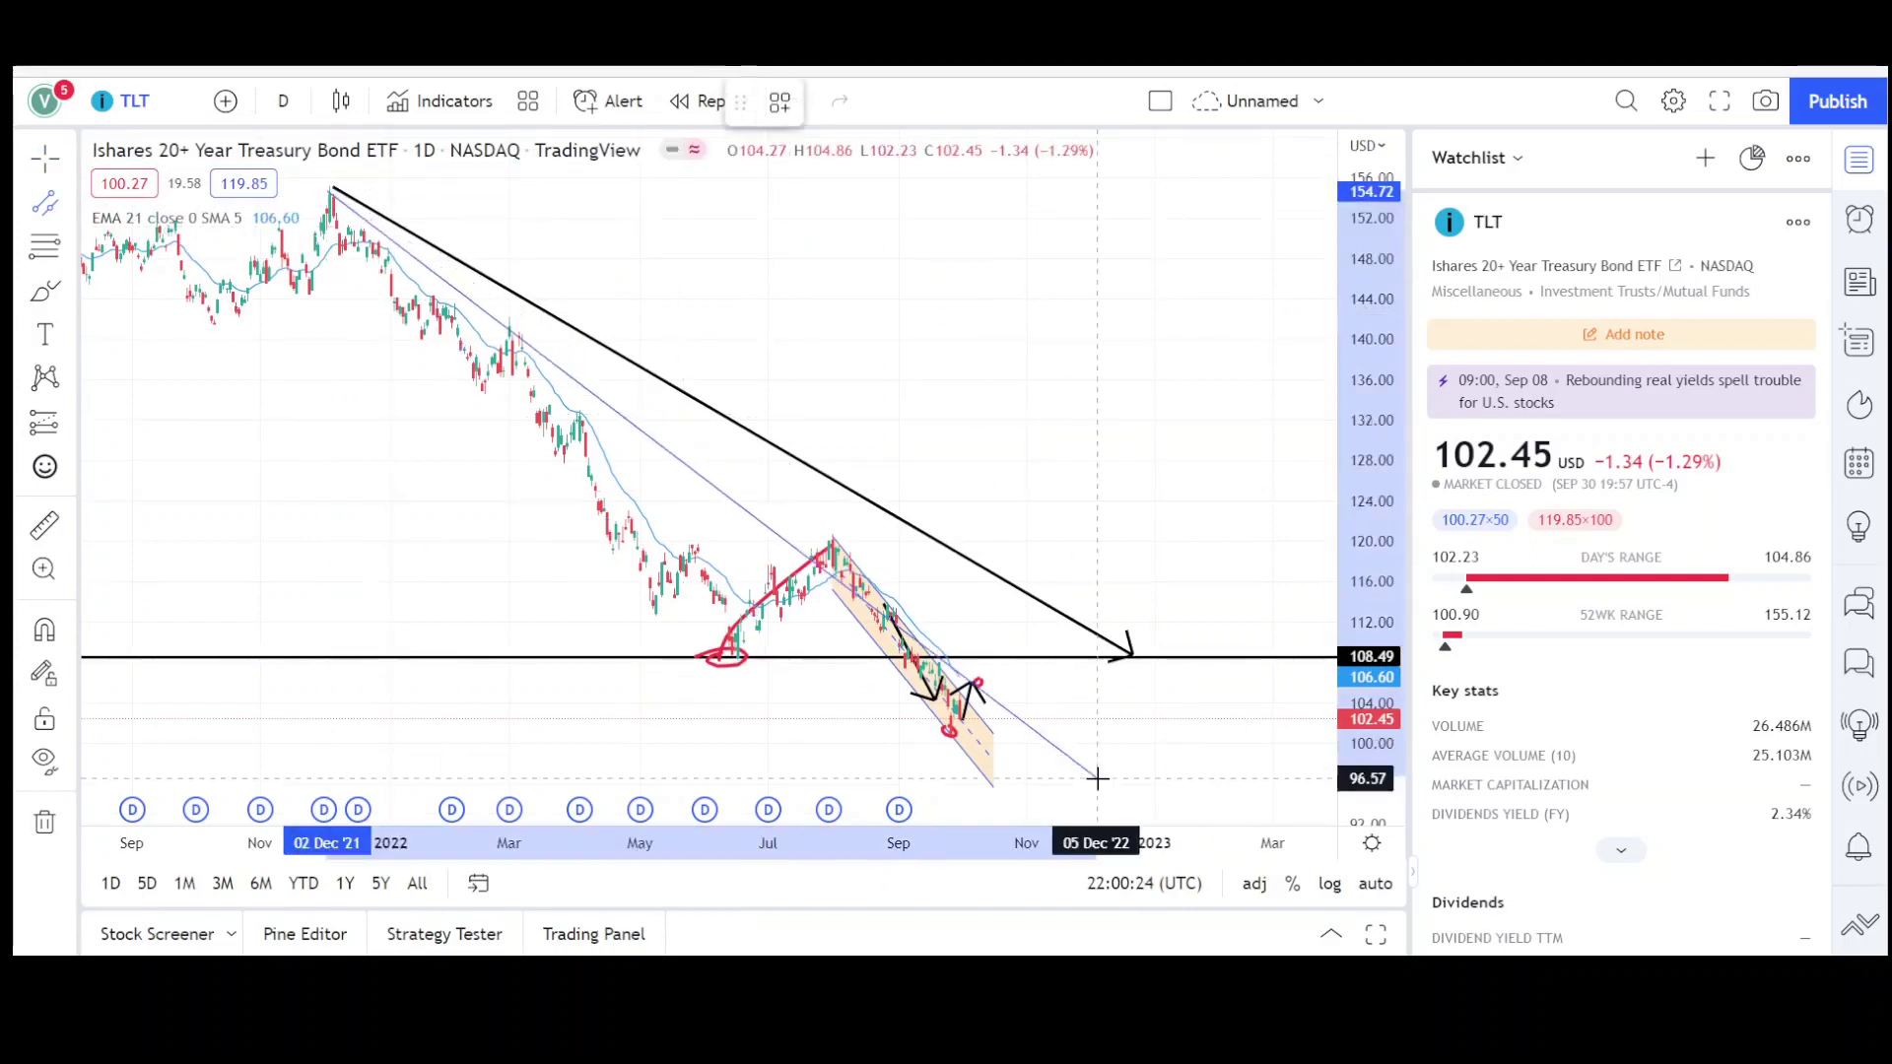
pyautogui.click(1199, 793)
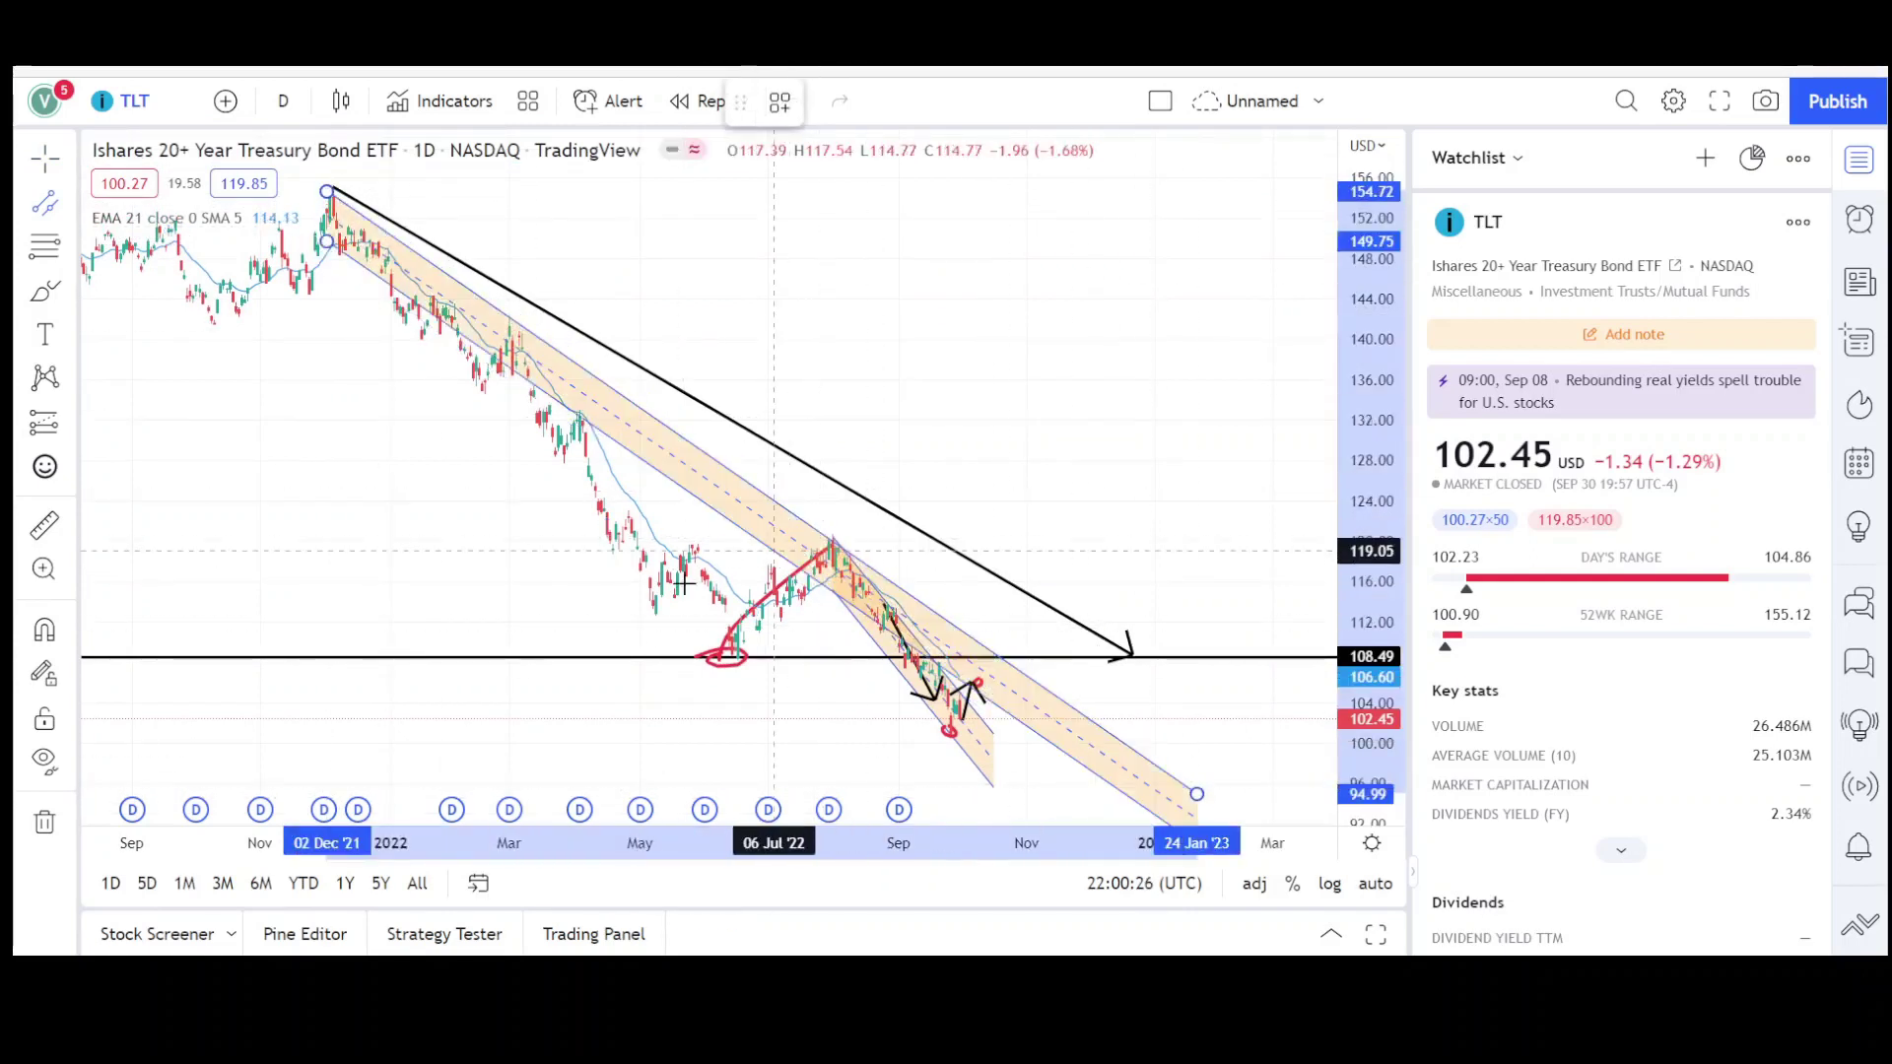
pyautogui.click(687, 636)
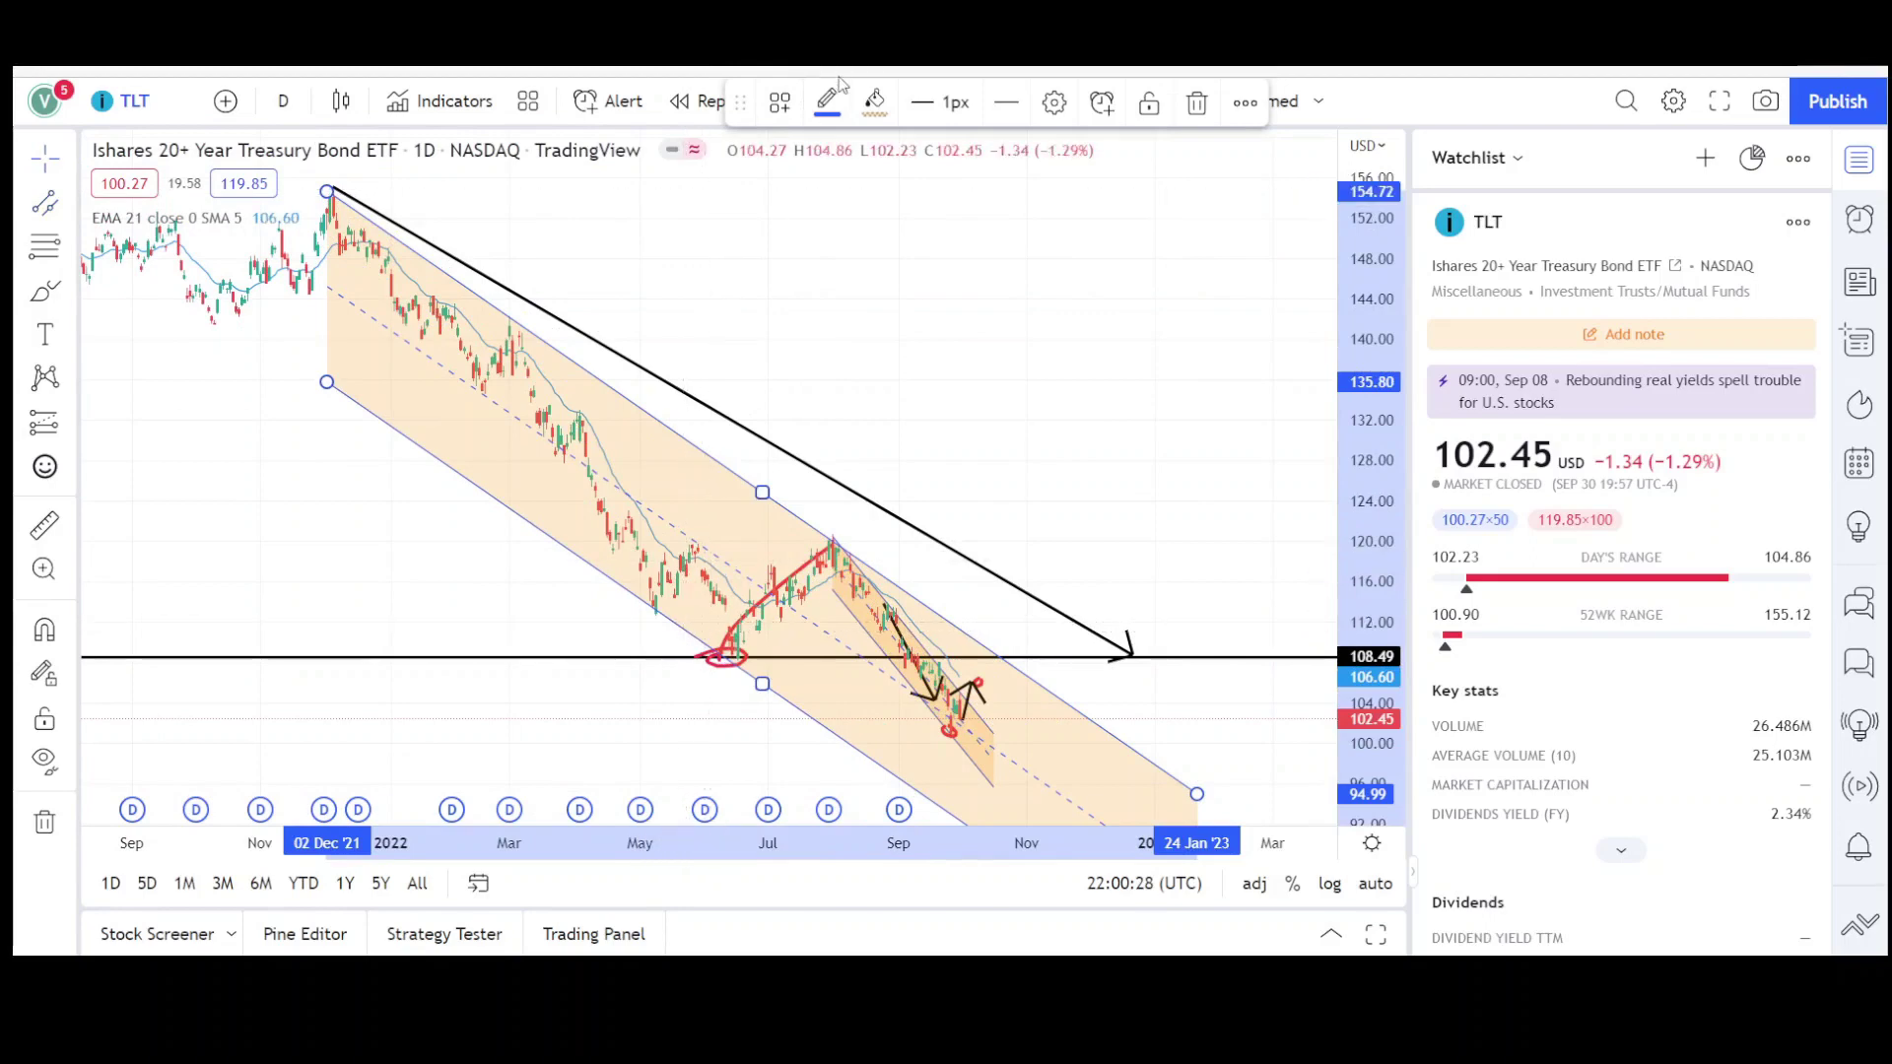
pyautogui.click(878, 104)
pyautogui.click(929, 187)
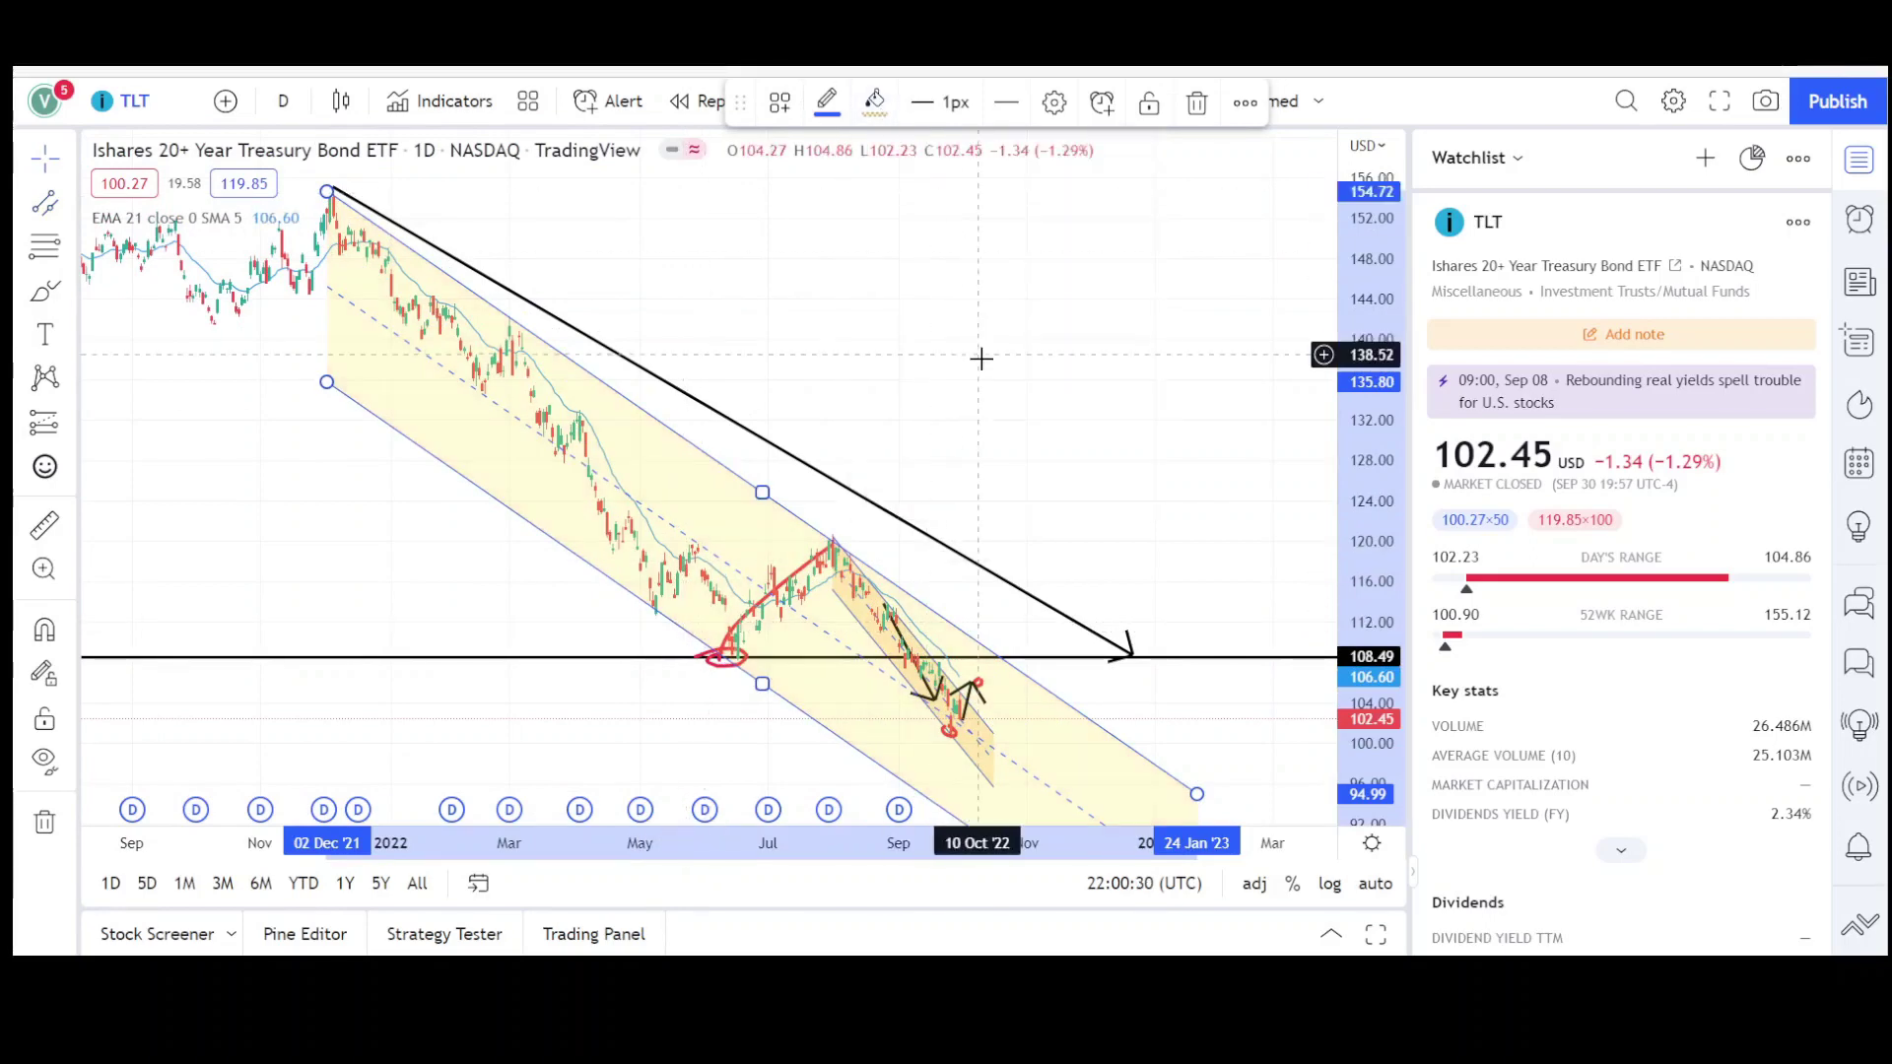
# - Circle the yellow channel's lower edge around 90 in October–November 2022 and the early-August high near 120 with the red brush
pyautogui.scroll(-2, 1143, 529)
pyautogui.moveTo(1360, 532); pyautogui.dragTo(1358, 394)
pyautogui.moveTo(1250, 479); pyautogui.dragTo(1052, 175)
pyautogui.scroll(3, 1077, 494)
pyautogui.moveTo(1069, 520); pyautogui.dragTo(1154, 512)
pyautogui.scroll(2, 1060, 499)
pyautogui.moveTo(1062, 311); pyautogui.dragTo(1208, 293)
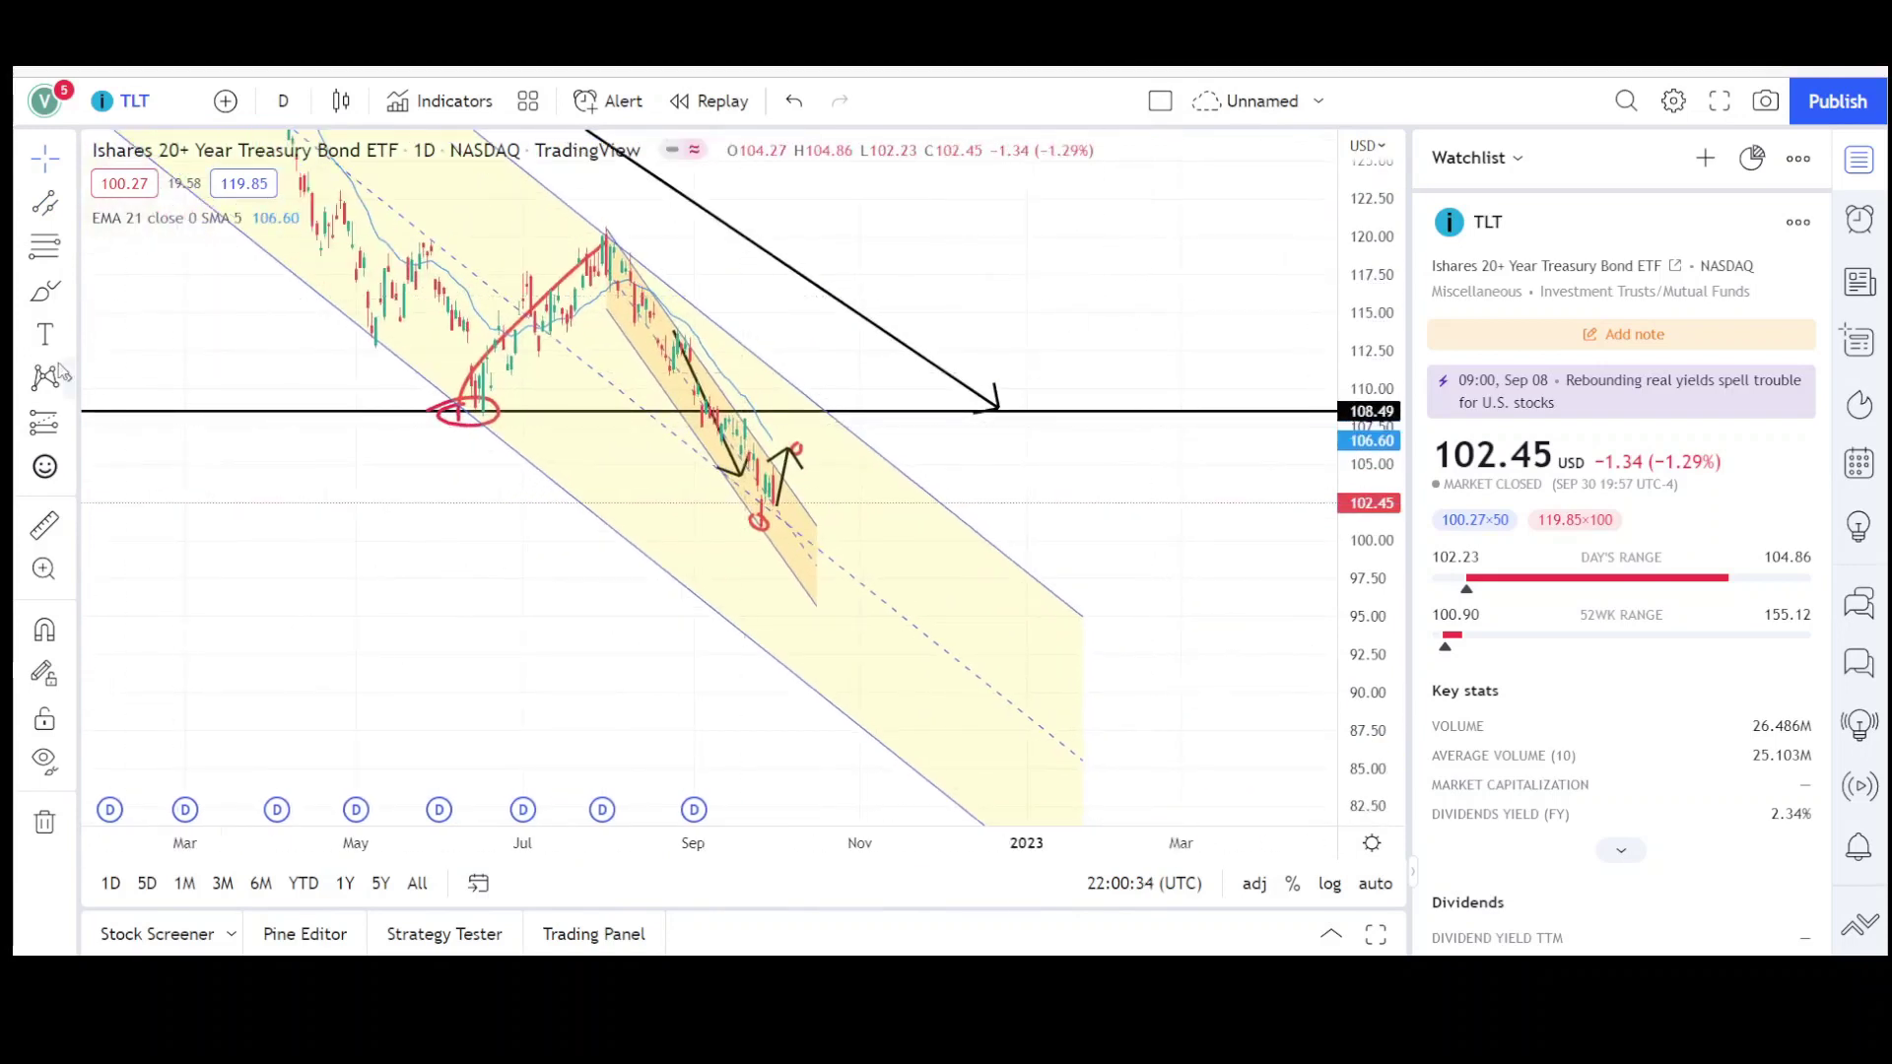
pyautogui.moveTo(749, 658)
pyautogui.mouseDown()
pyautogui.moveTo(925, 739)
pyautogui.moveTo(820, 658)
pyautogui.mouseUp()
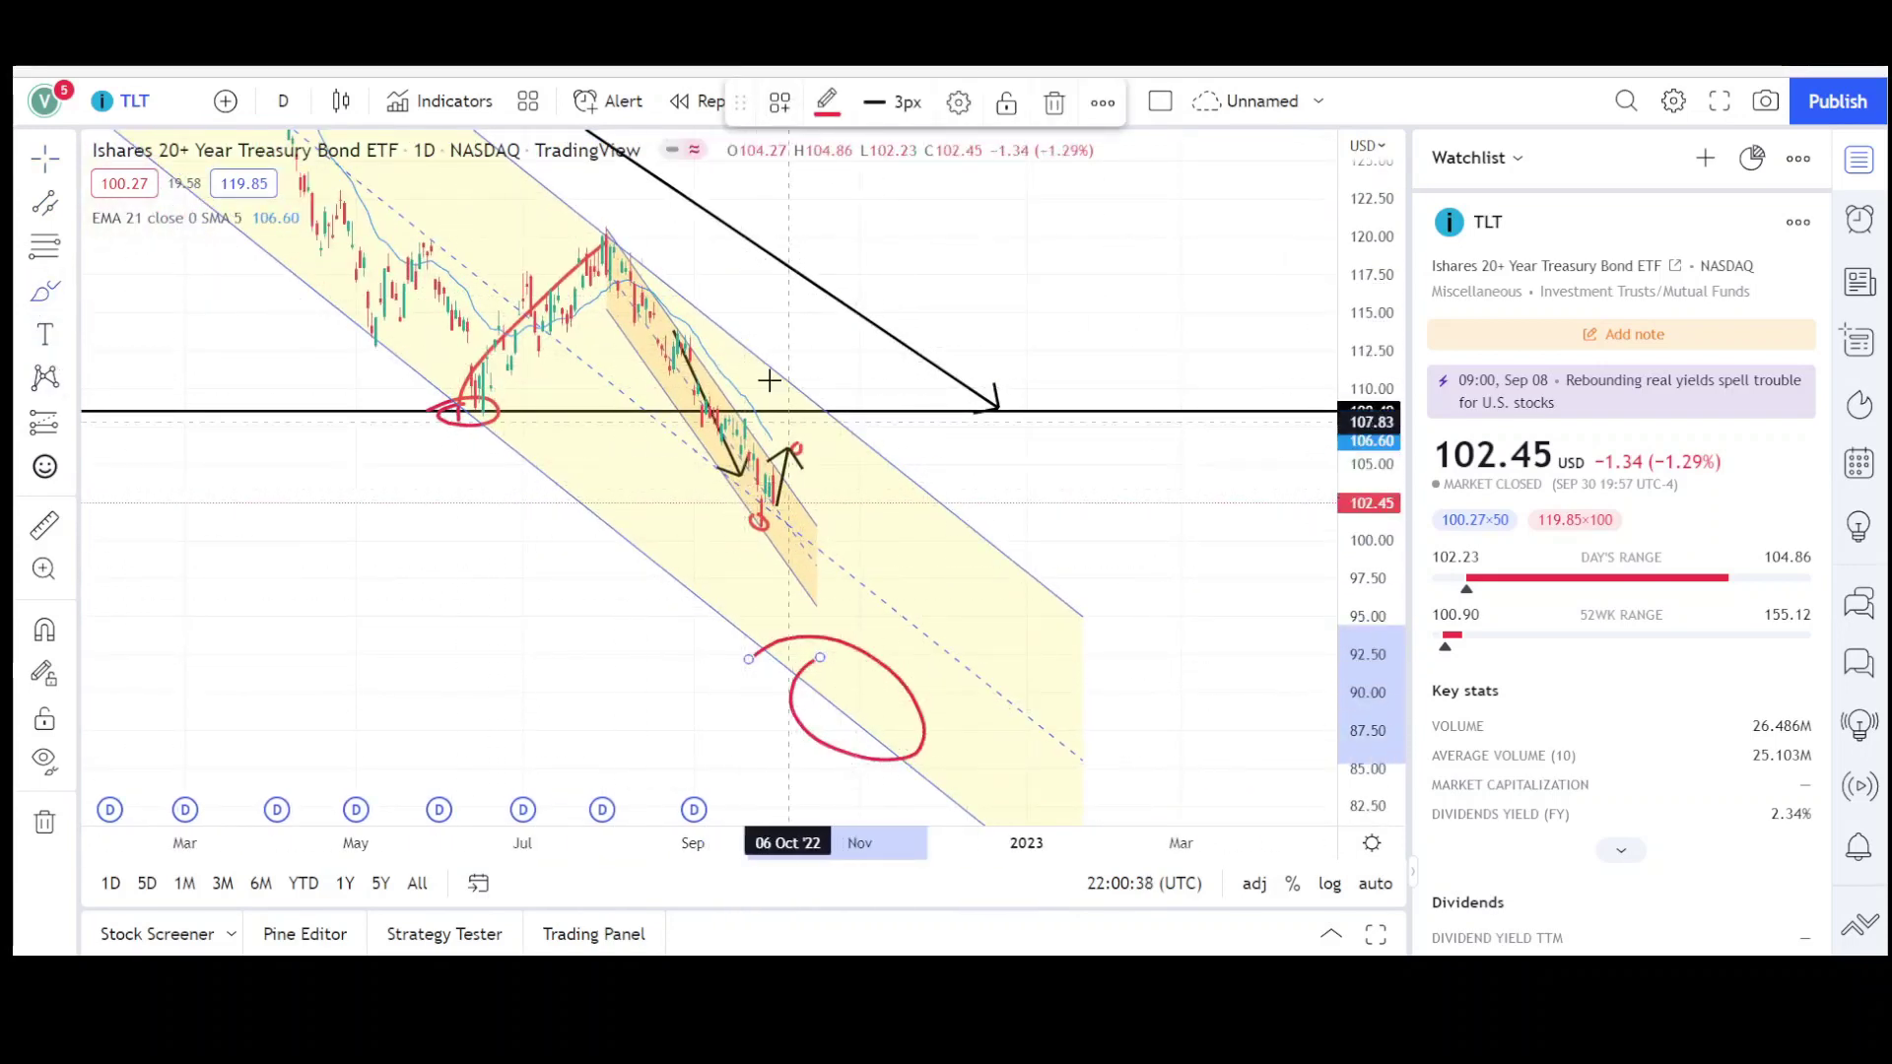
pyautogui.moveTo(626, 207); pyautogui.dragTo(534, 235)
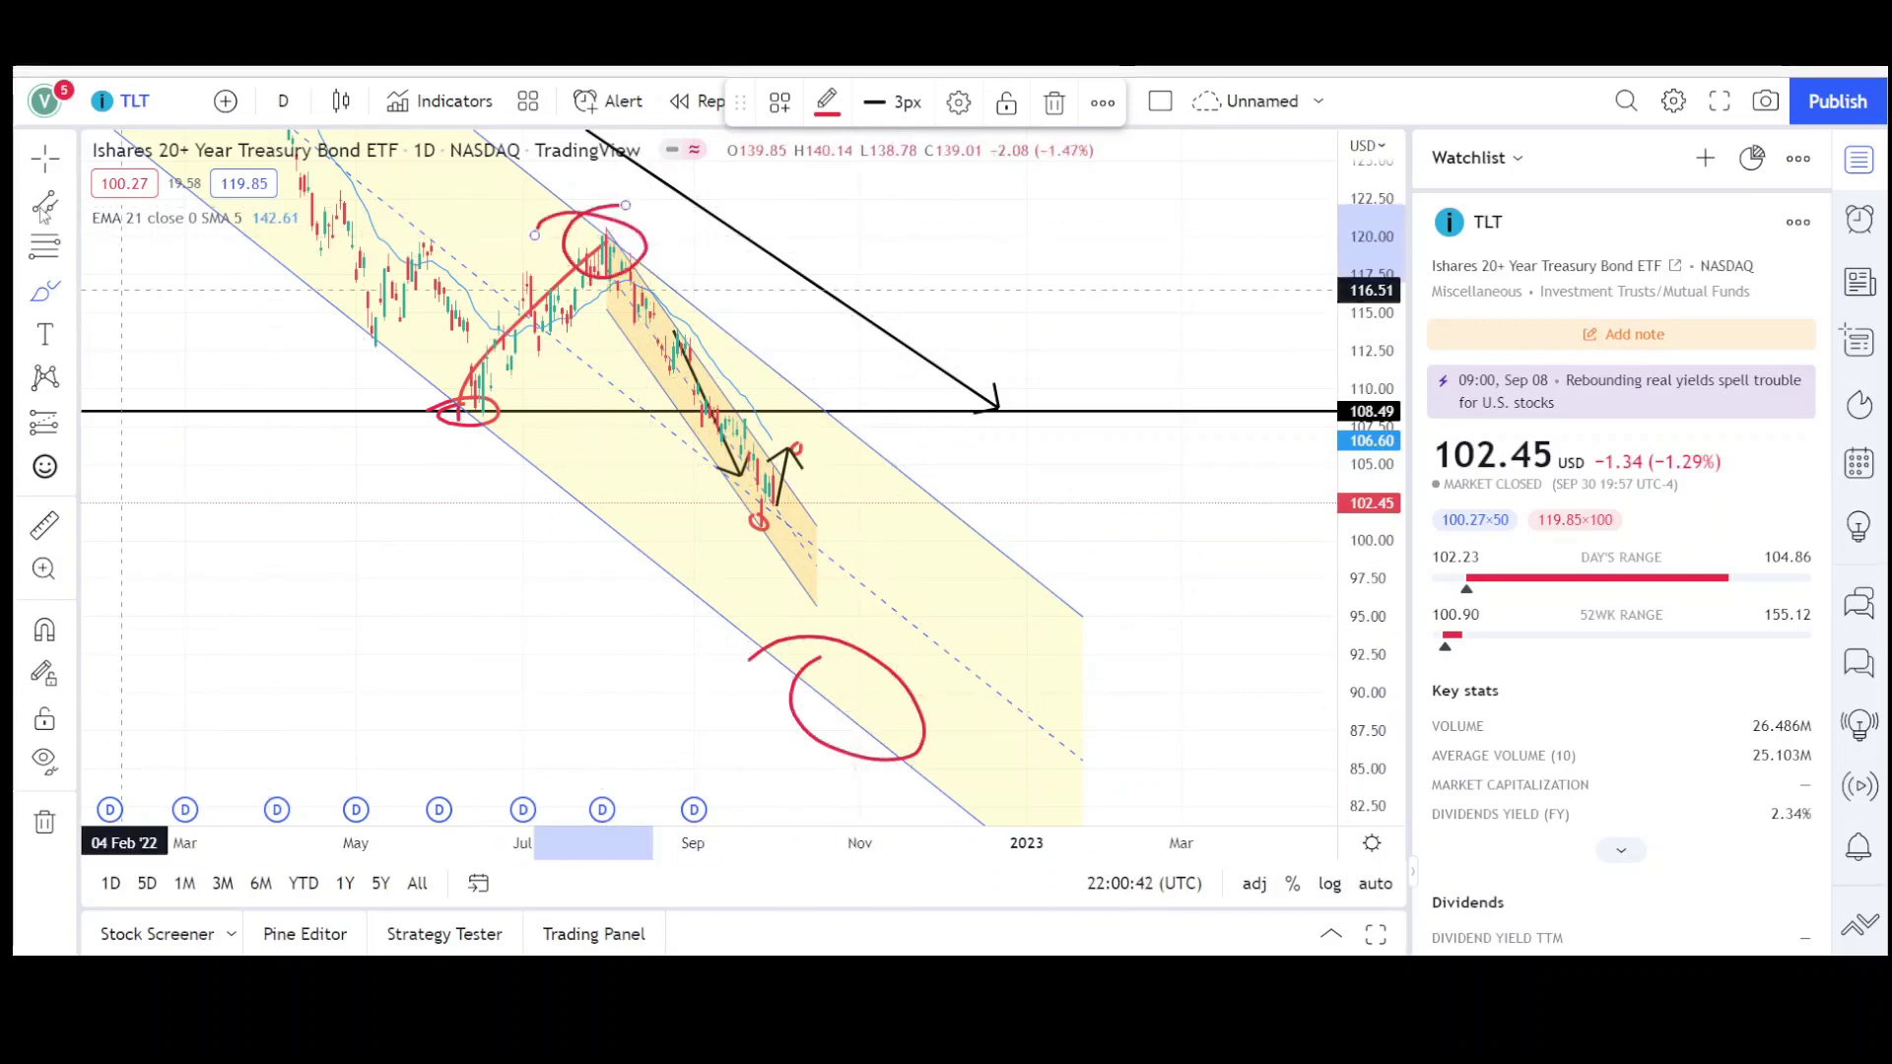
# - Brush a red curve from the tip of the small upward arrow near 106 down to about 99 in early November
pyautogui.scroll(-2, 432, 531)
pyautogui.scroll(-1, 497, 557)
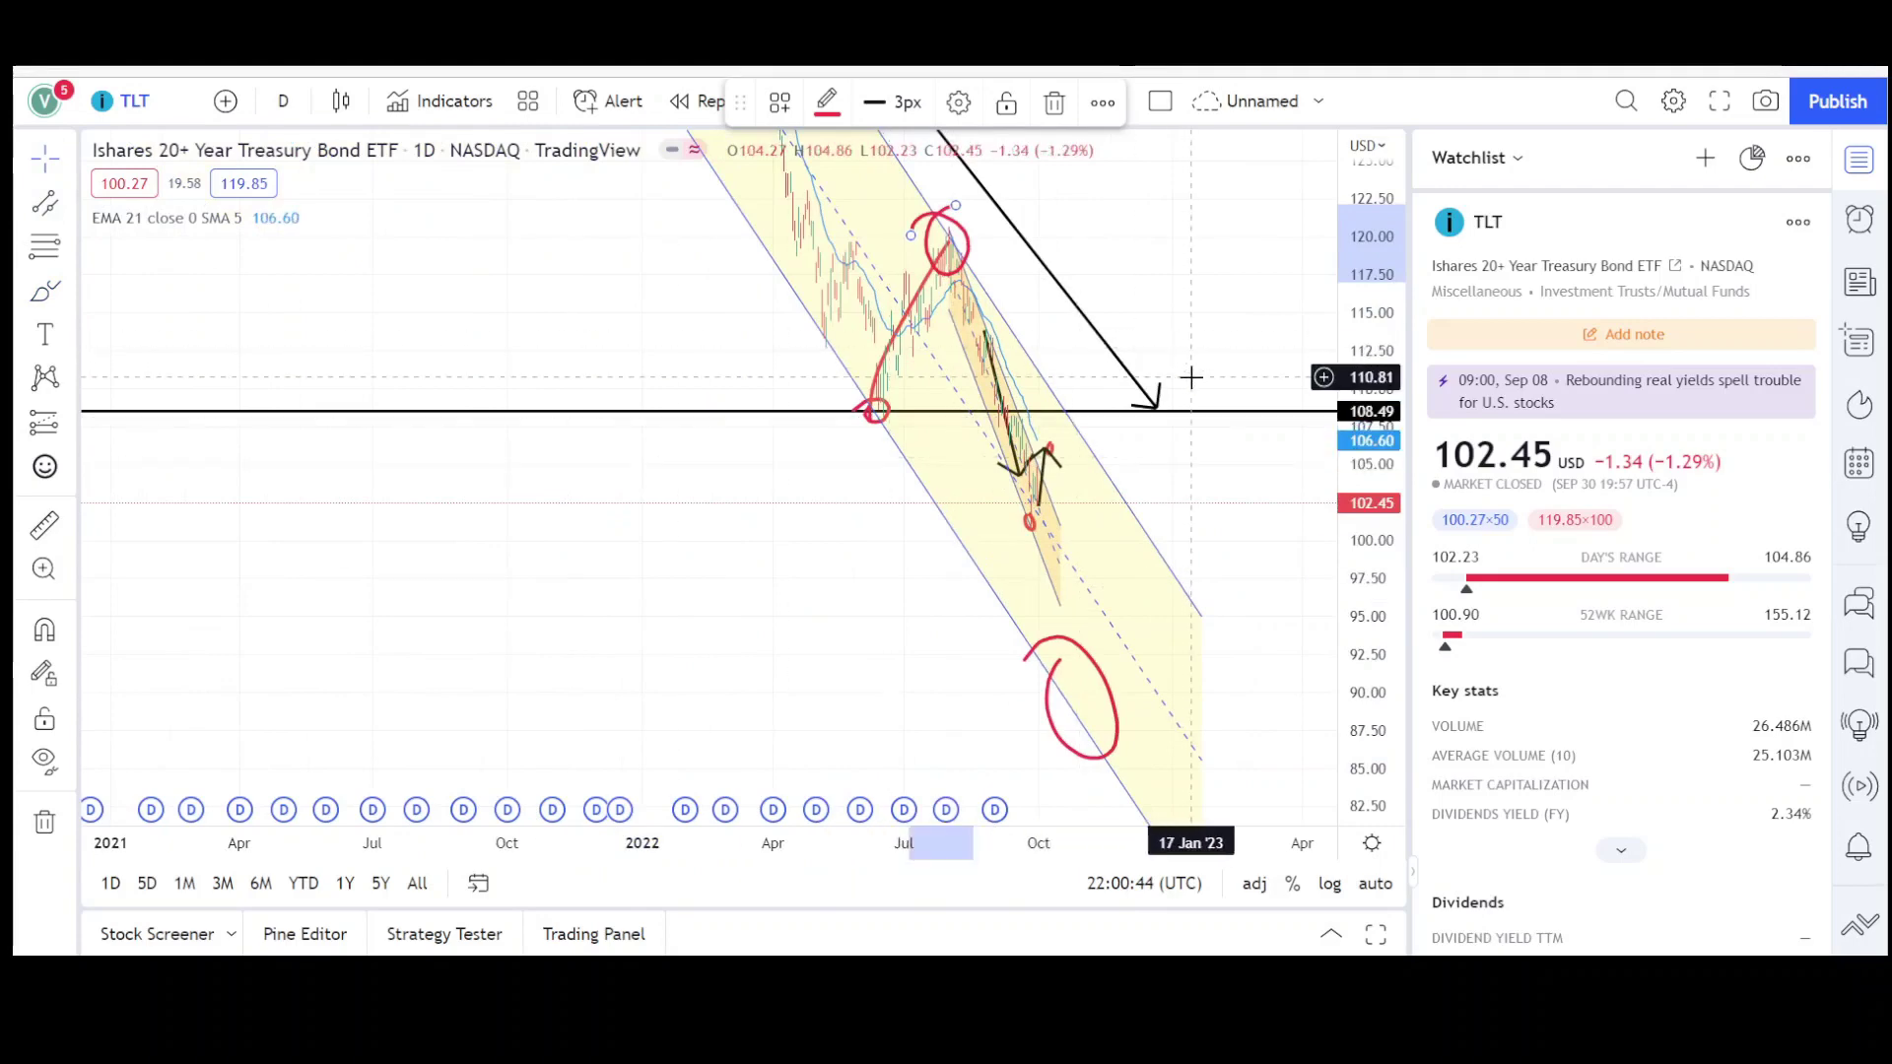
pyautogui.scroll(4, 1192, 376)
pyautogui.moveTo(757, 507); pyautogui.dragTo(937, 600)
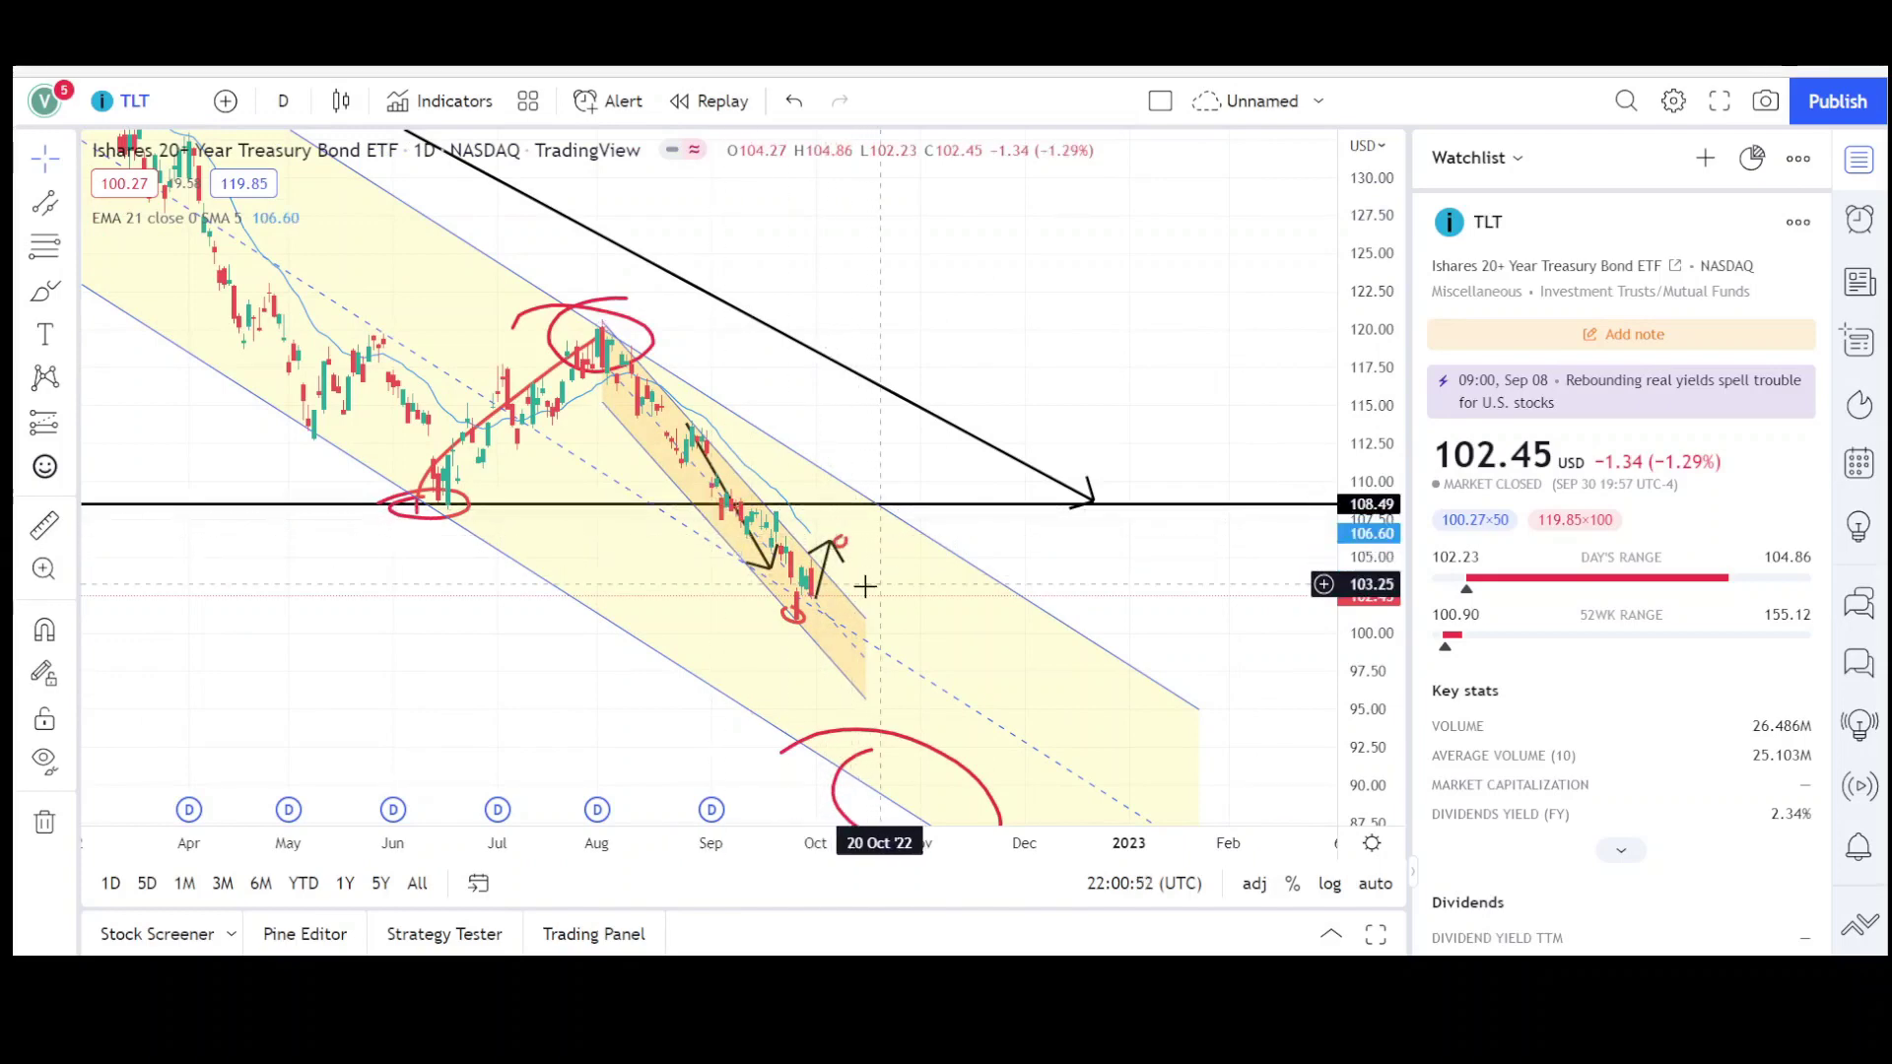
pyautogui.scroll(3, 1267, 571)
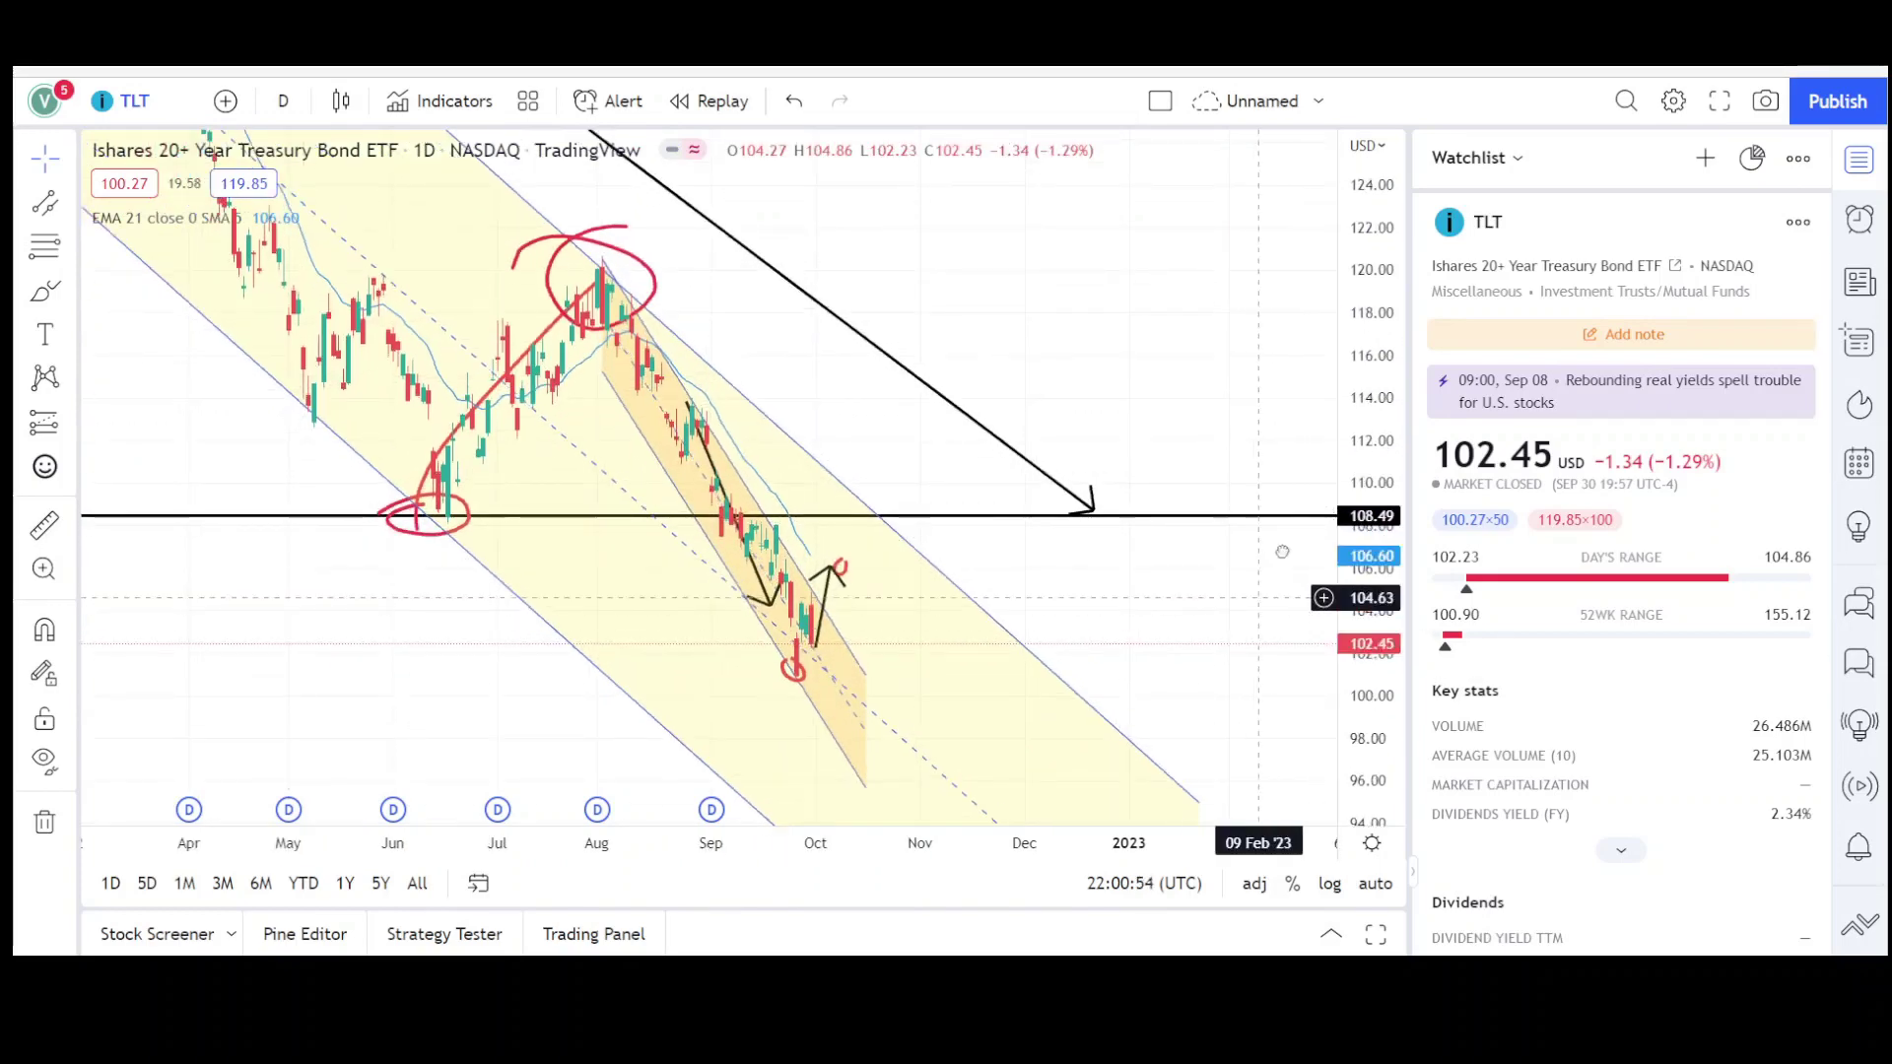
pyautogui.click(45, 291)
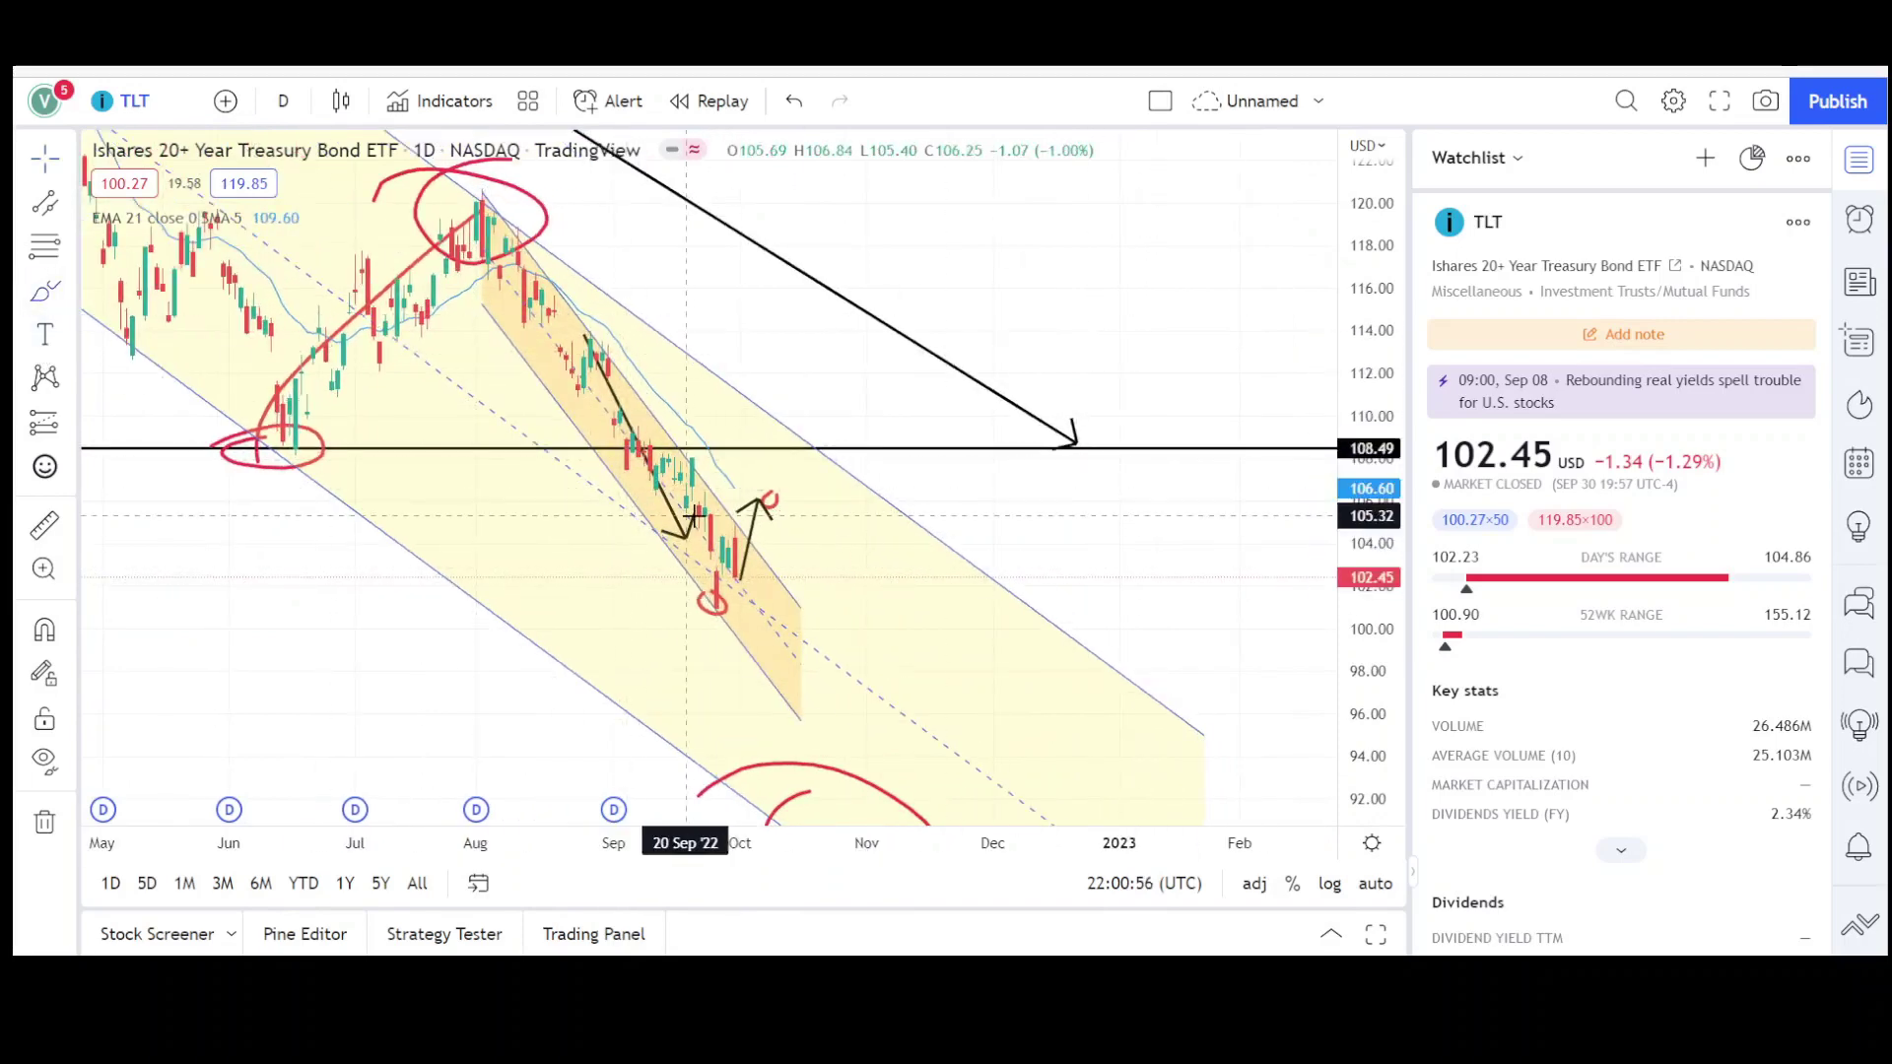
pyautogui.moveTo(754, 505)
pyautogui.mouseDown()
pyautogui.moveTo(845, 507)
pyautogui.moveTo(885, 646)
pyautogui.mouseUp()
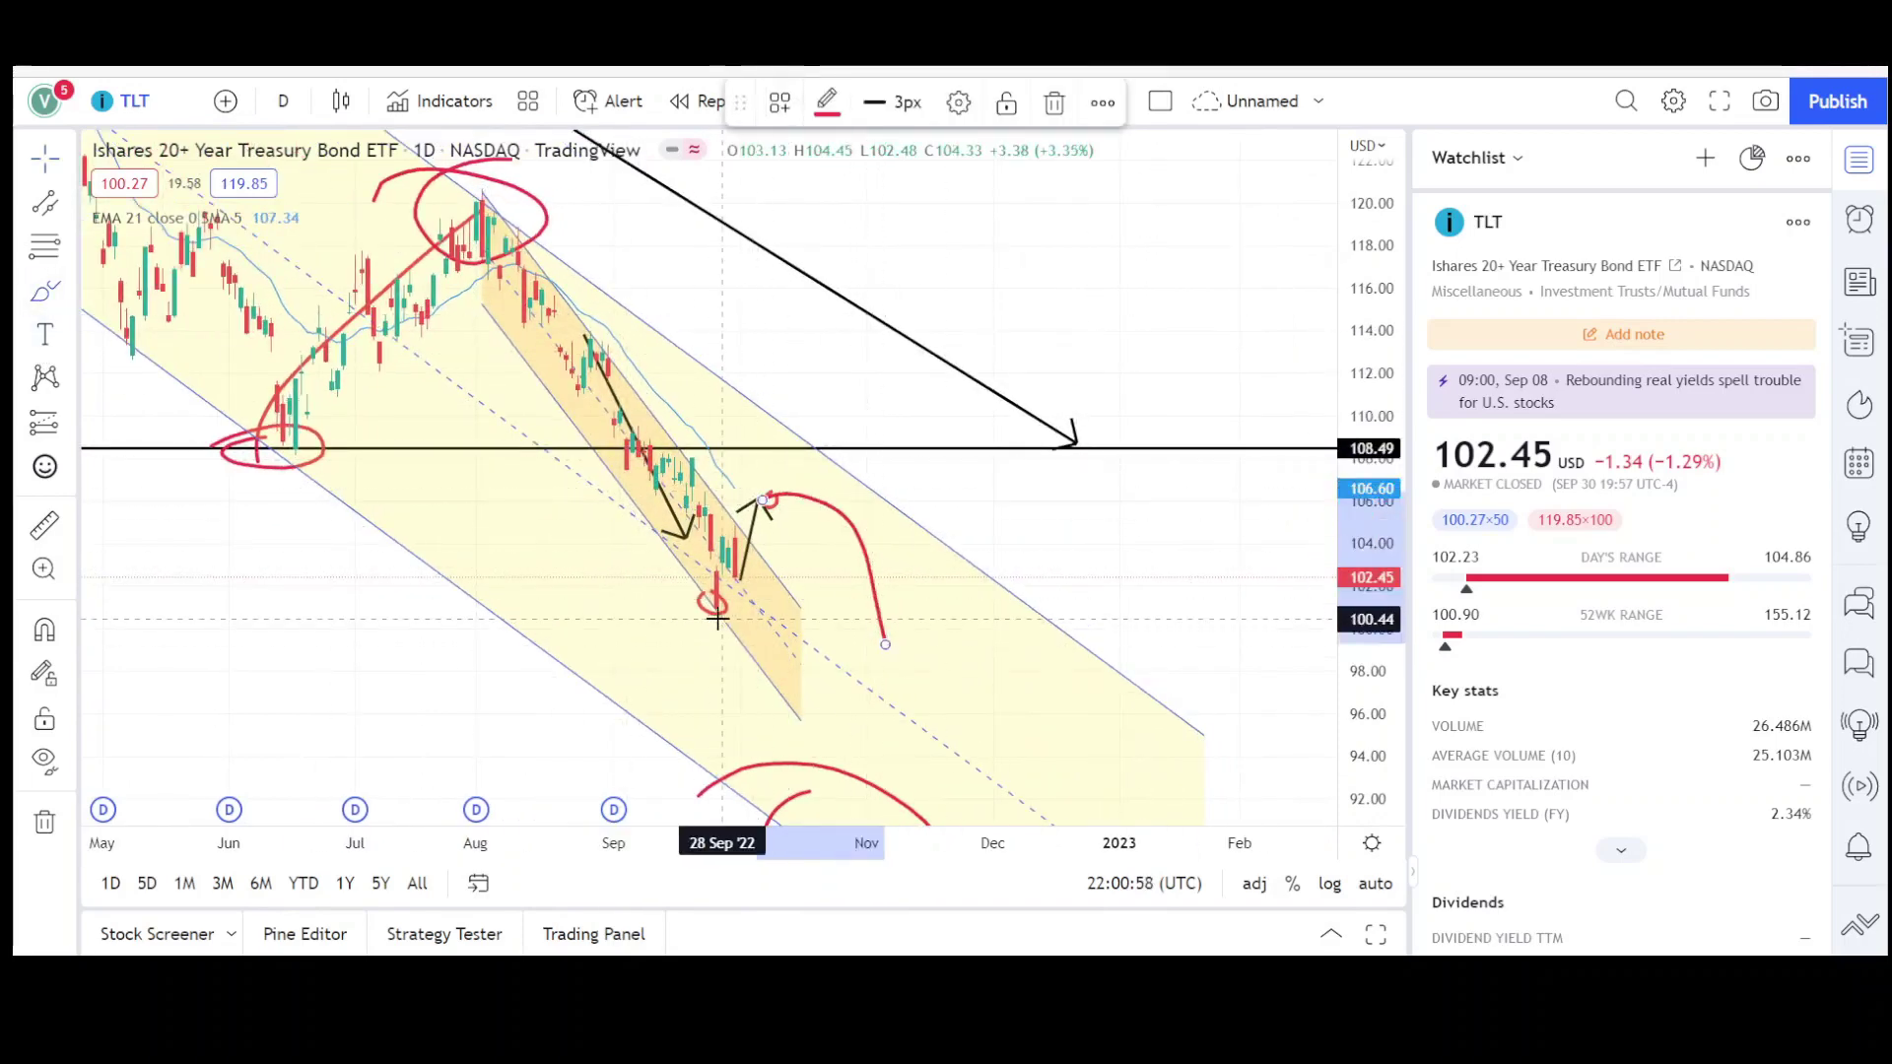
# - Examine the projected bounce and drop within the wider yellow downtrend channel
pyautogui.scroll(-2, 95, 226)
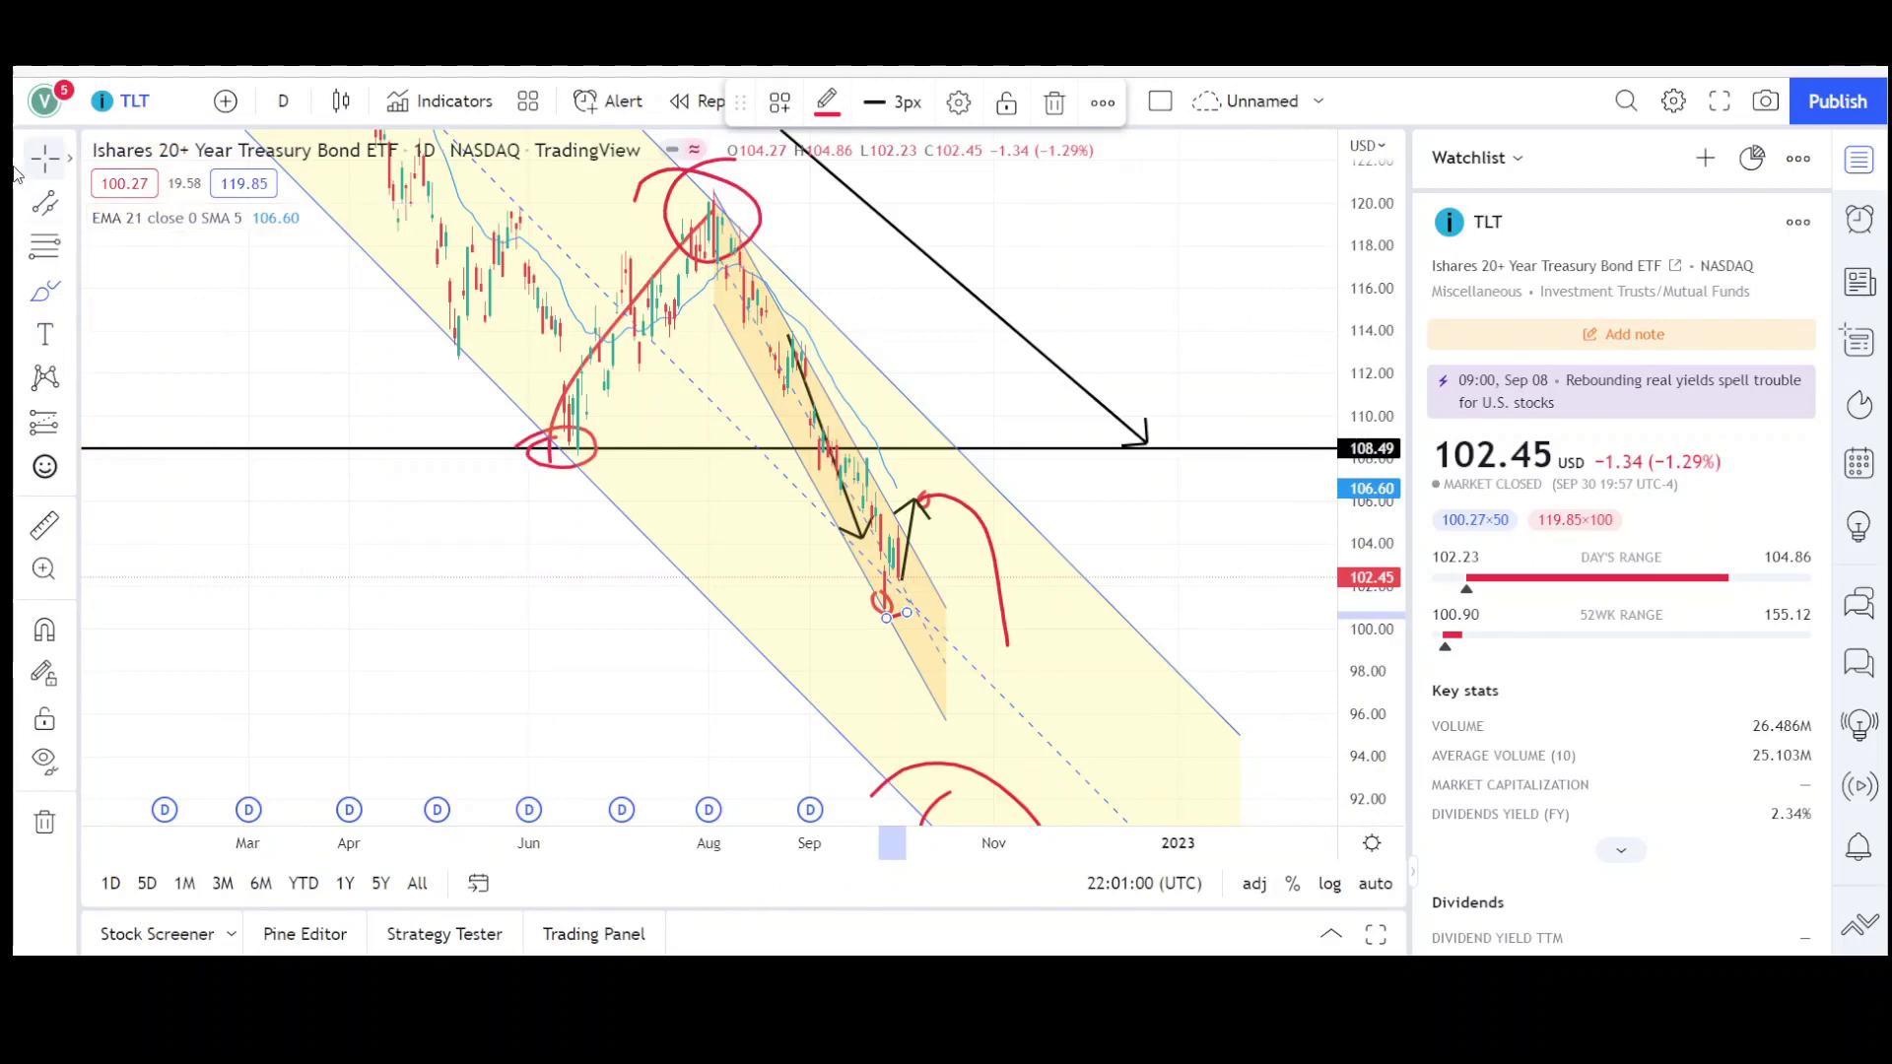
pyautogui.scroll(-1, 588, 626)
pyautogui.scroll(-1, 959, 641)
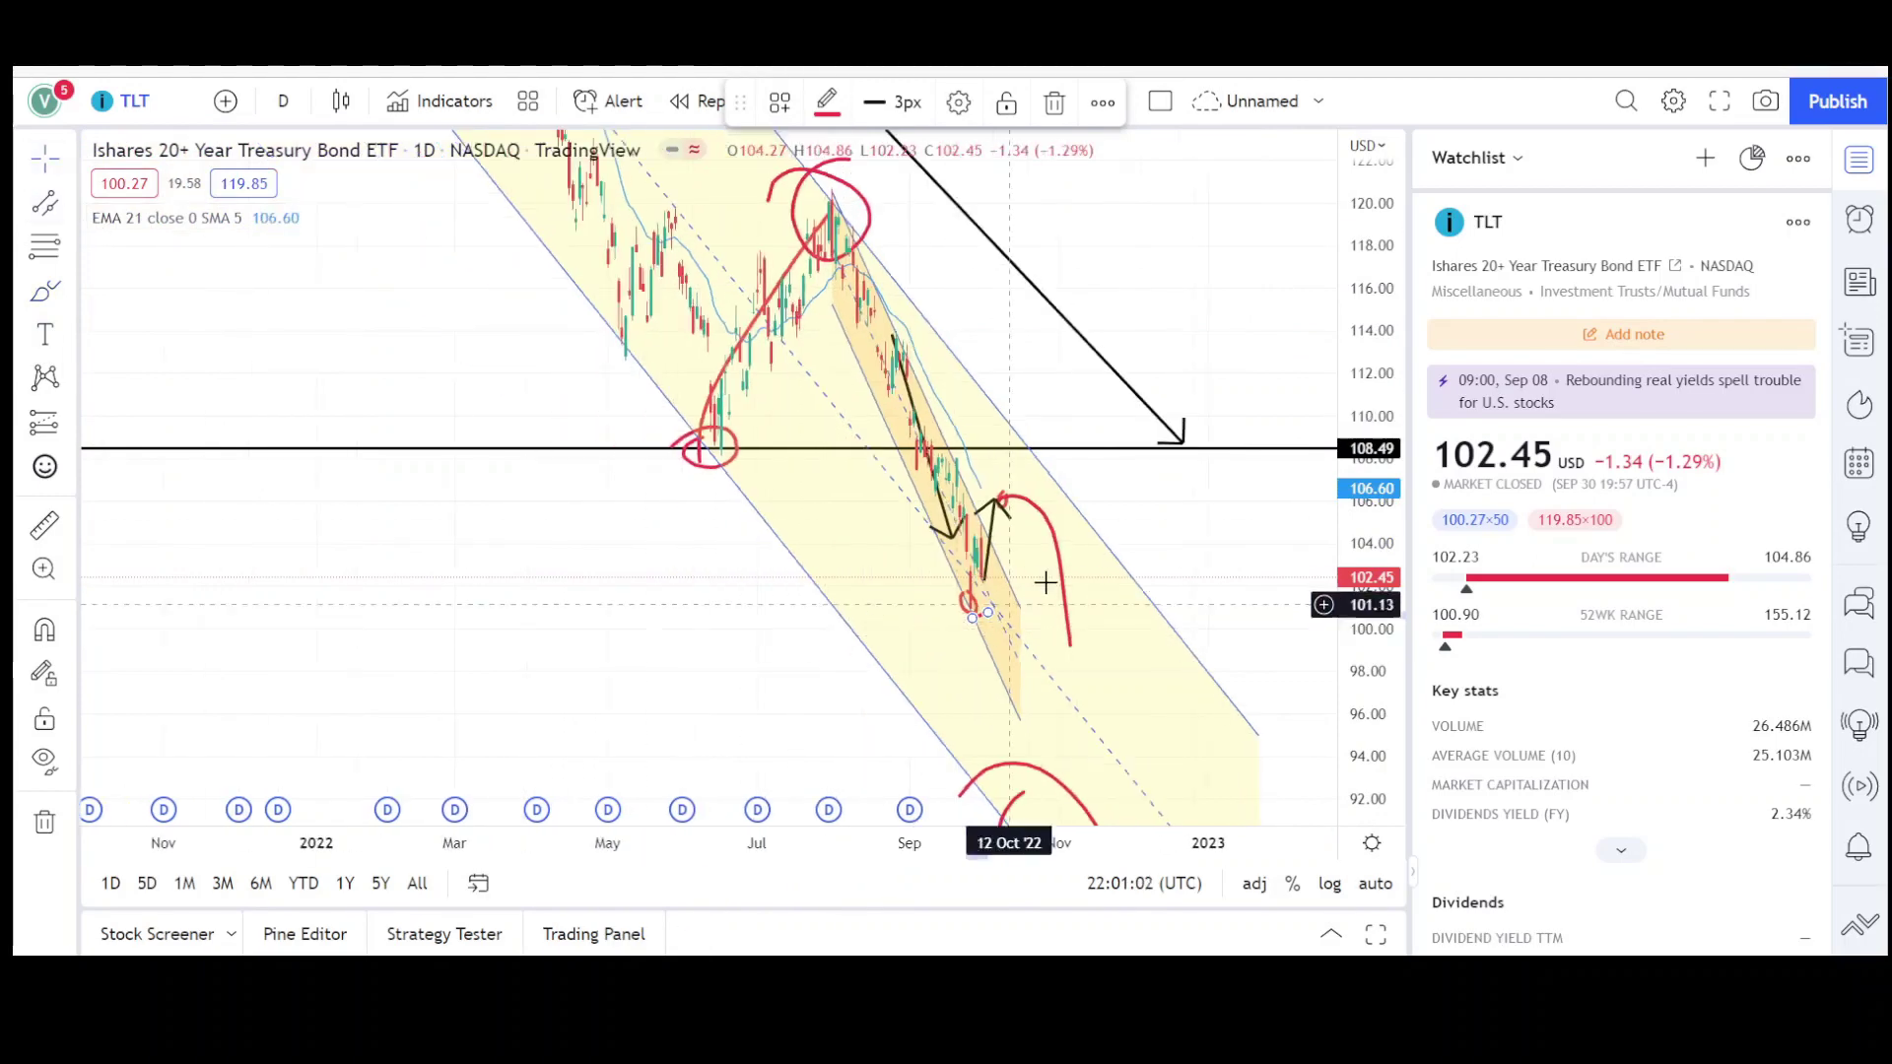
pyautogui.moveTo(1212, 283); pyautogui.dragTo(1233, 453)
pyautogui.moveTo(1375, 306); pyautogui.dragTo(1376, 597)
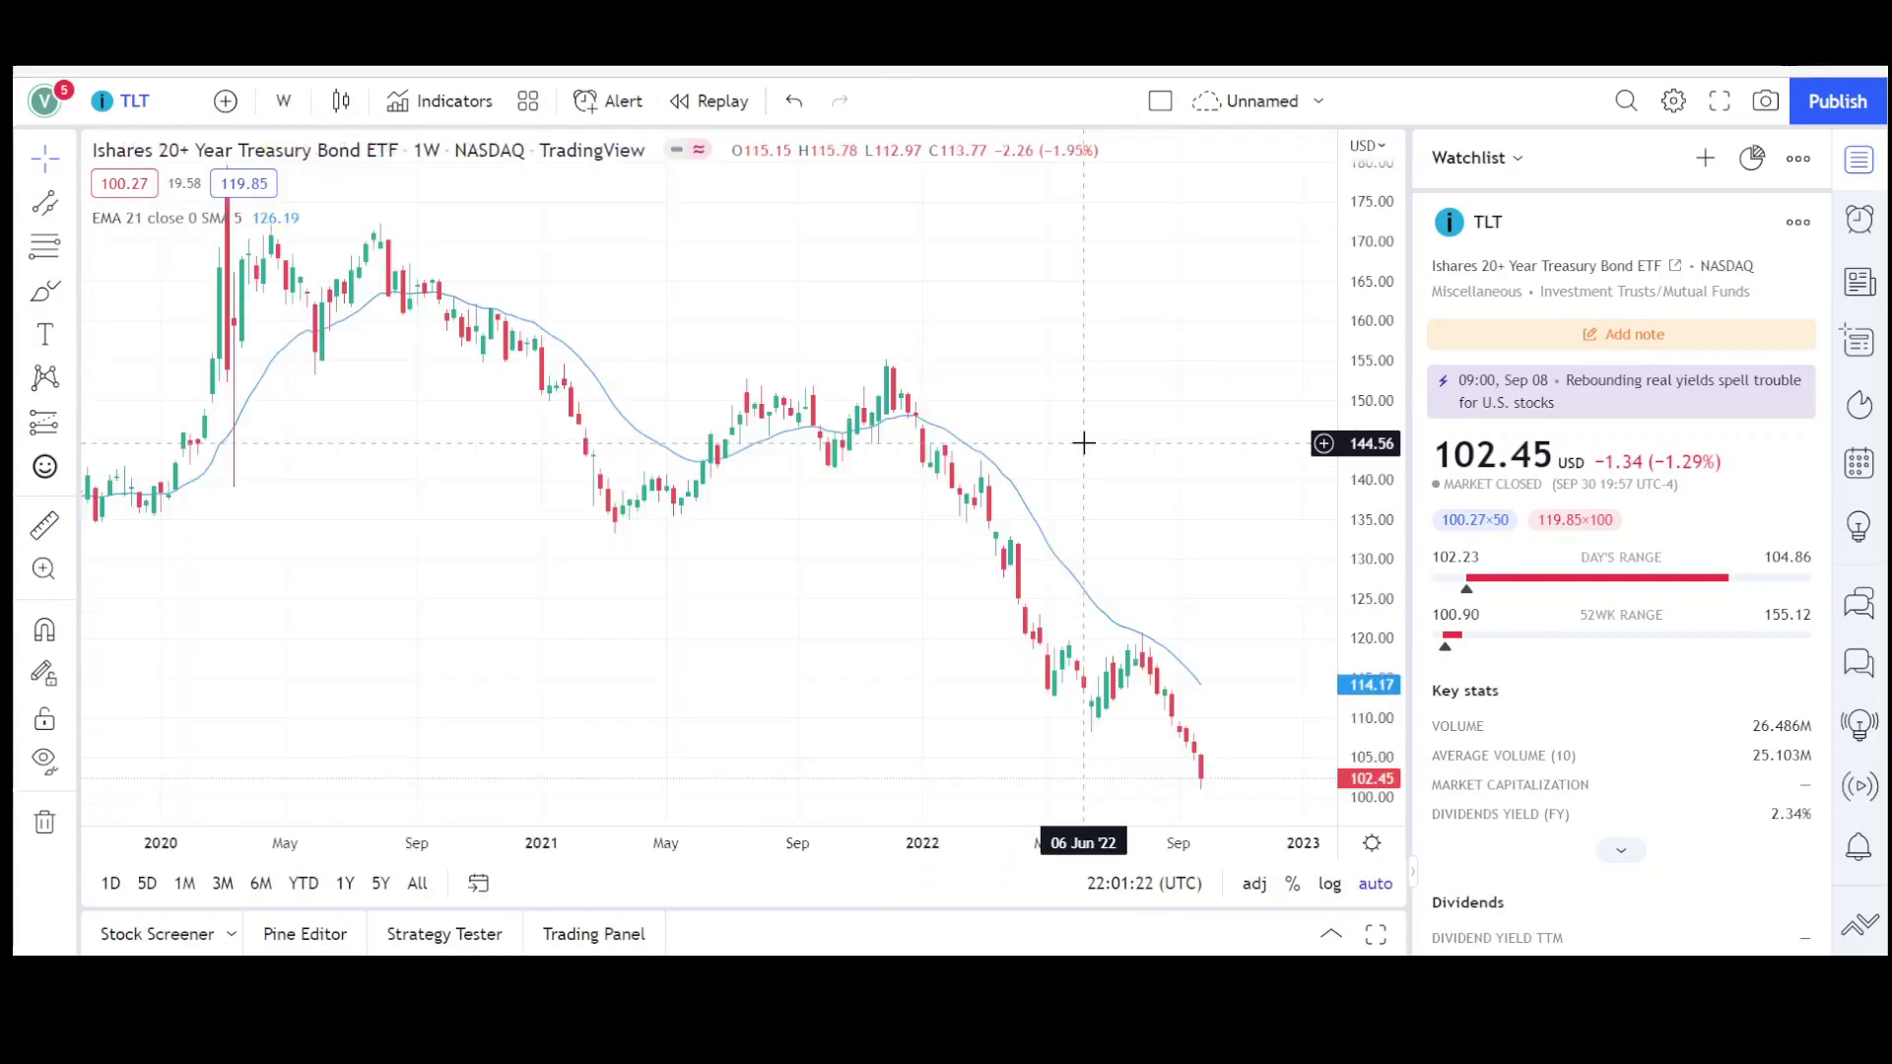
# - On the weekly chart, circle the March 2021, June 2022 and September 2022 lows and the April 2022 drop in red, and stroke along the falling EMA
pyautogui.click(53, 291)
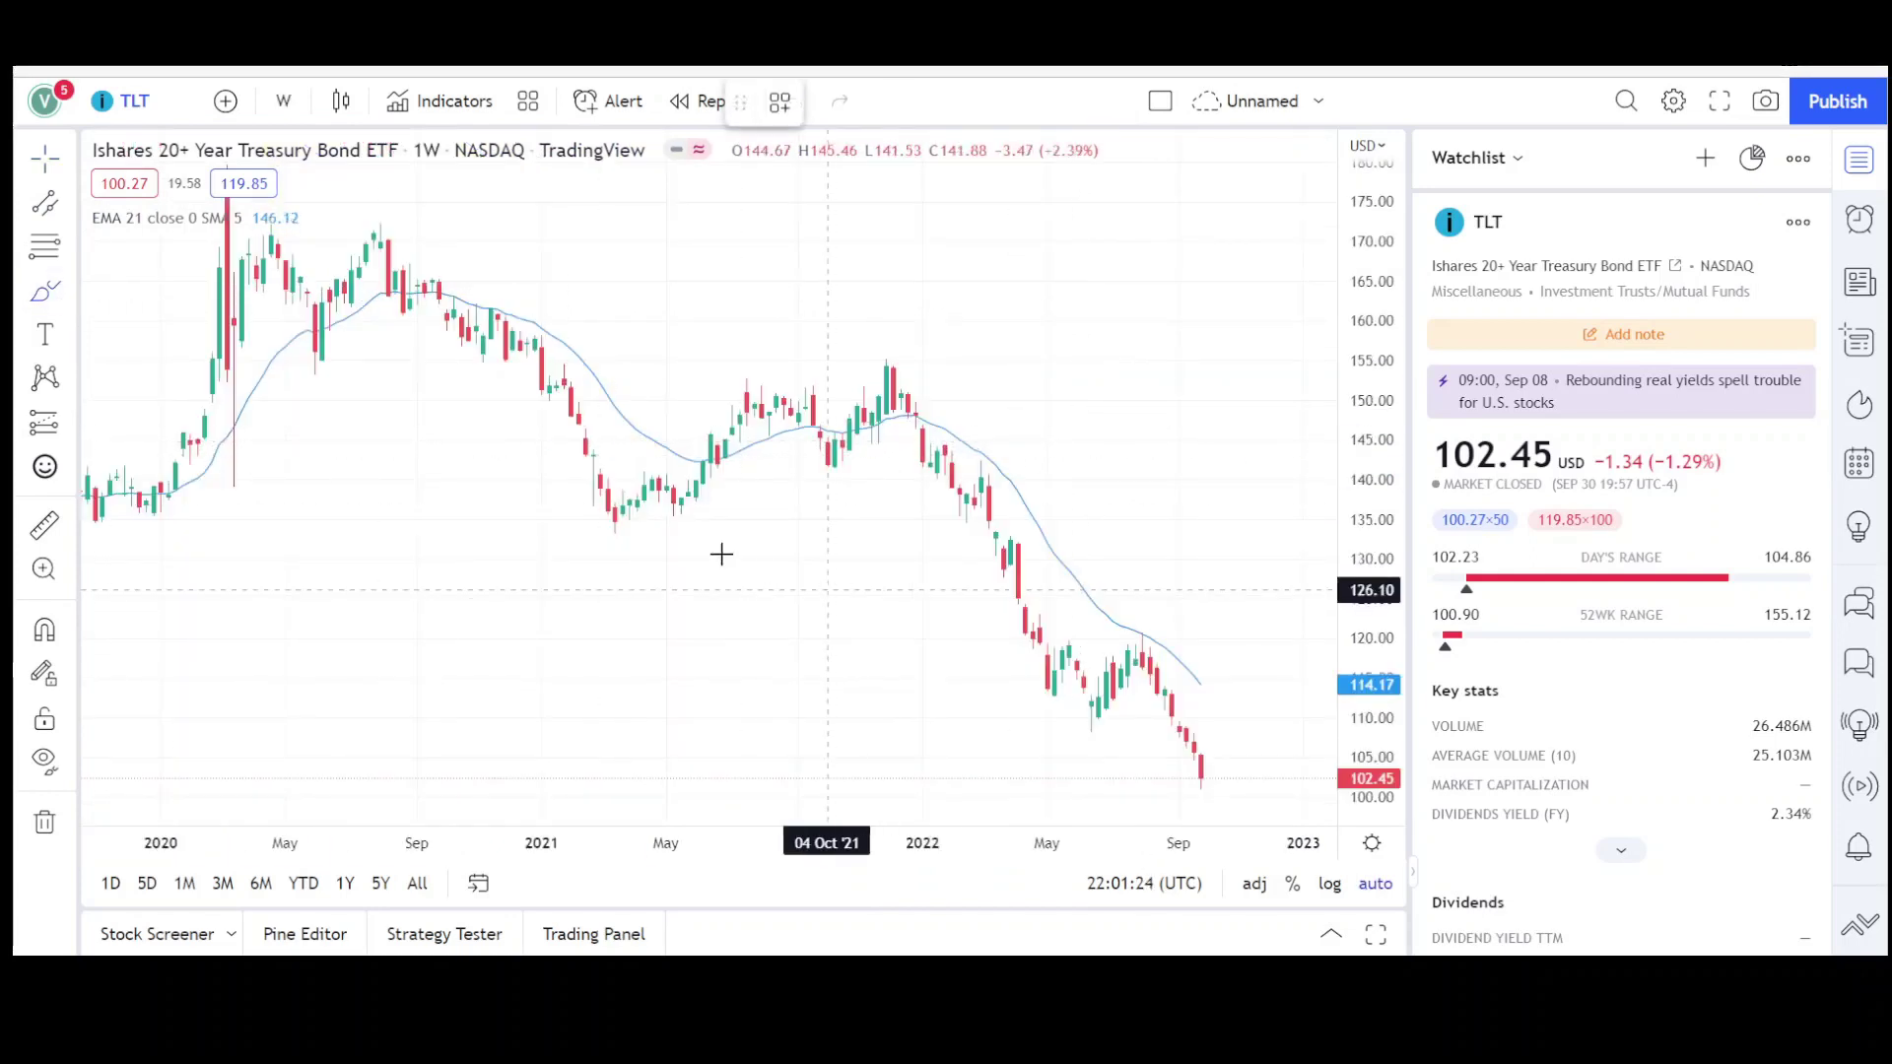
pyautogui.moveTo(1224, 770); pyautogui.dragTo(1219, 782)
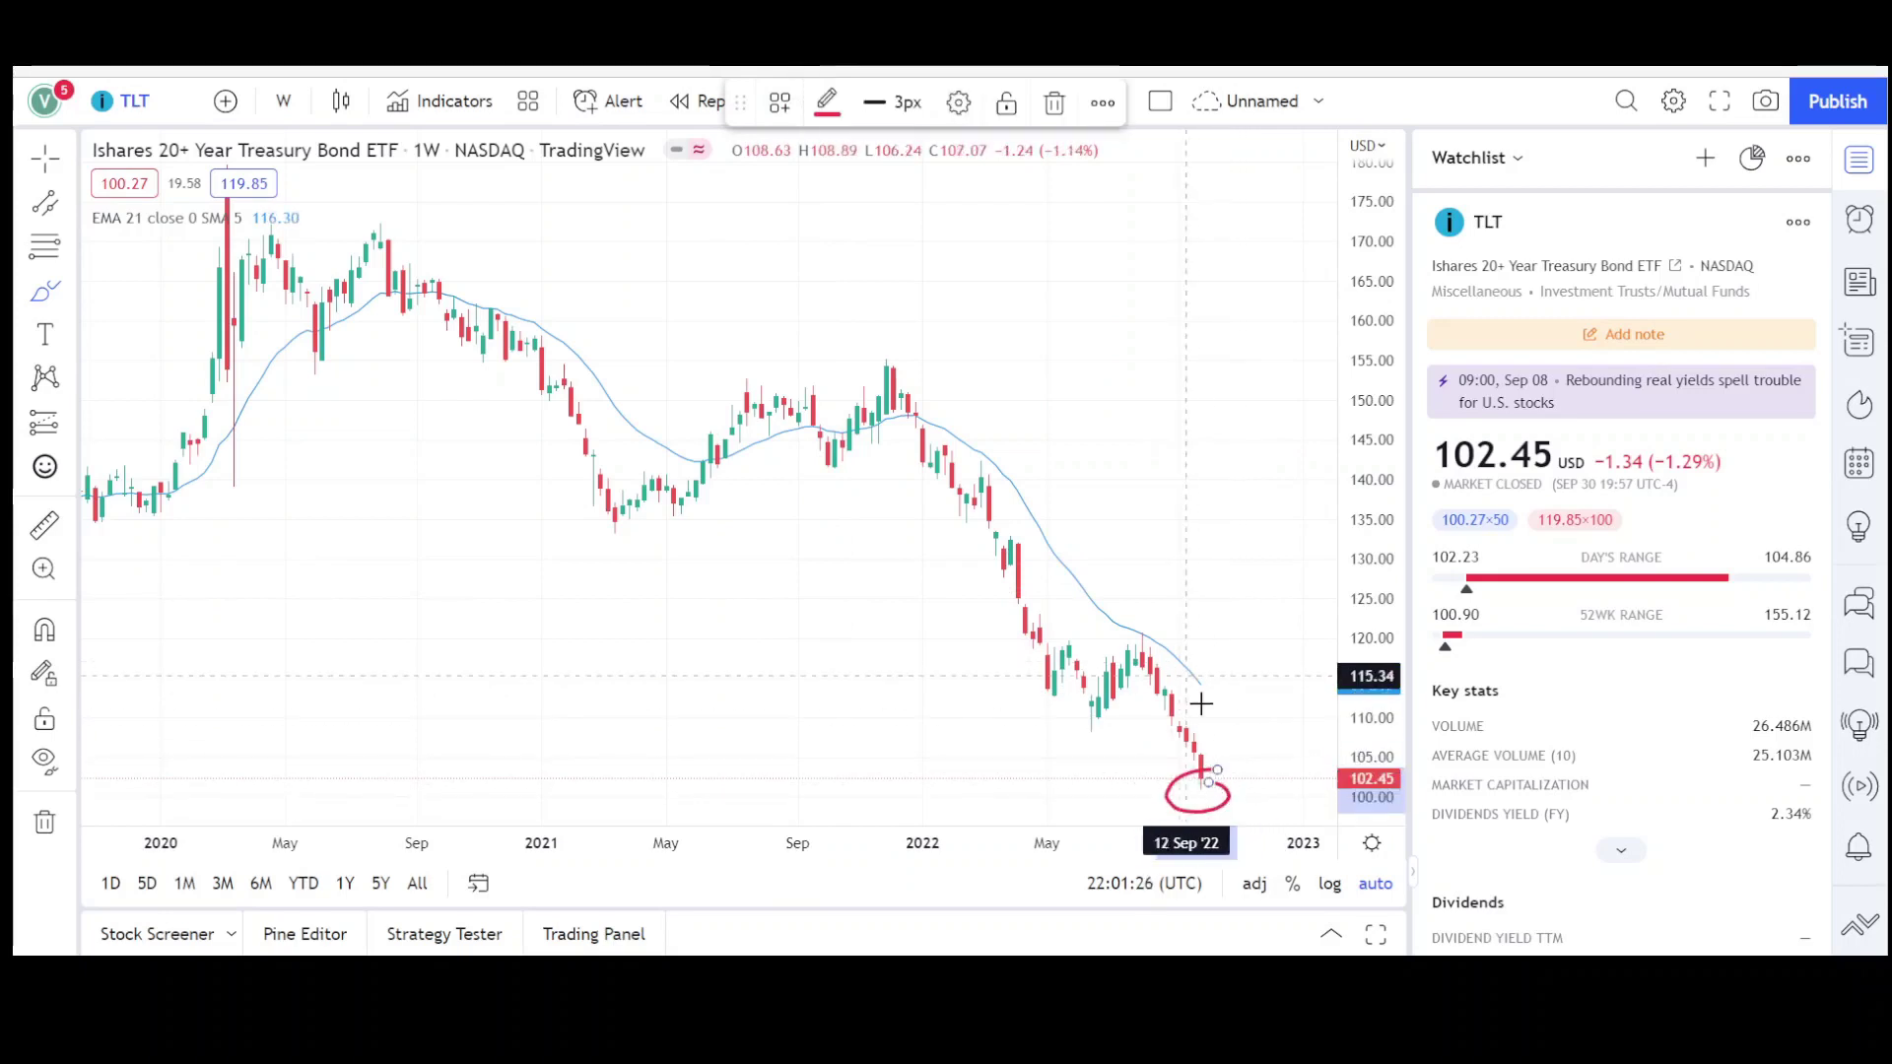
pyautogui.moveTo(642, 516); pyautogui.dragTo(596, 517)
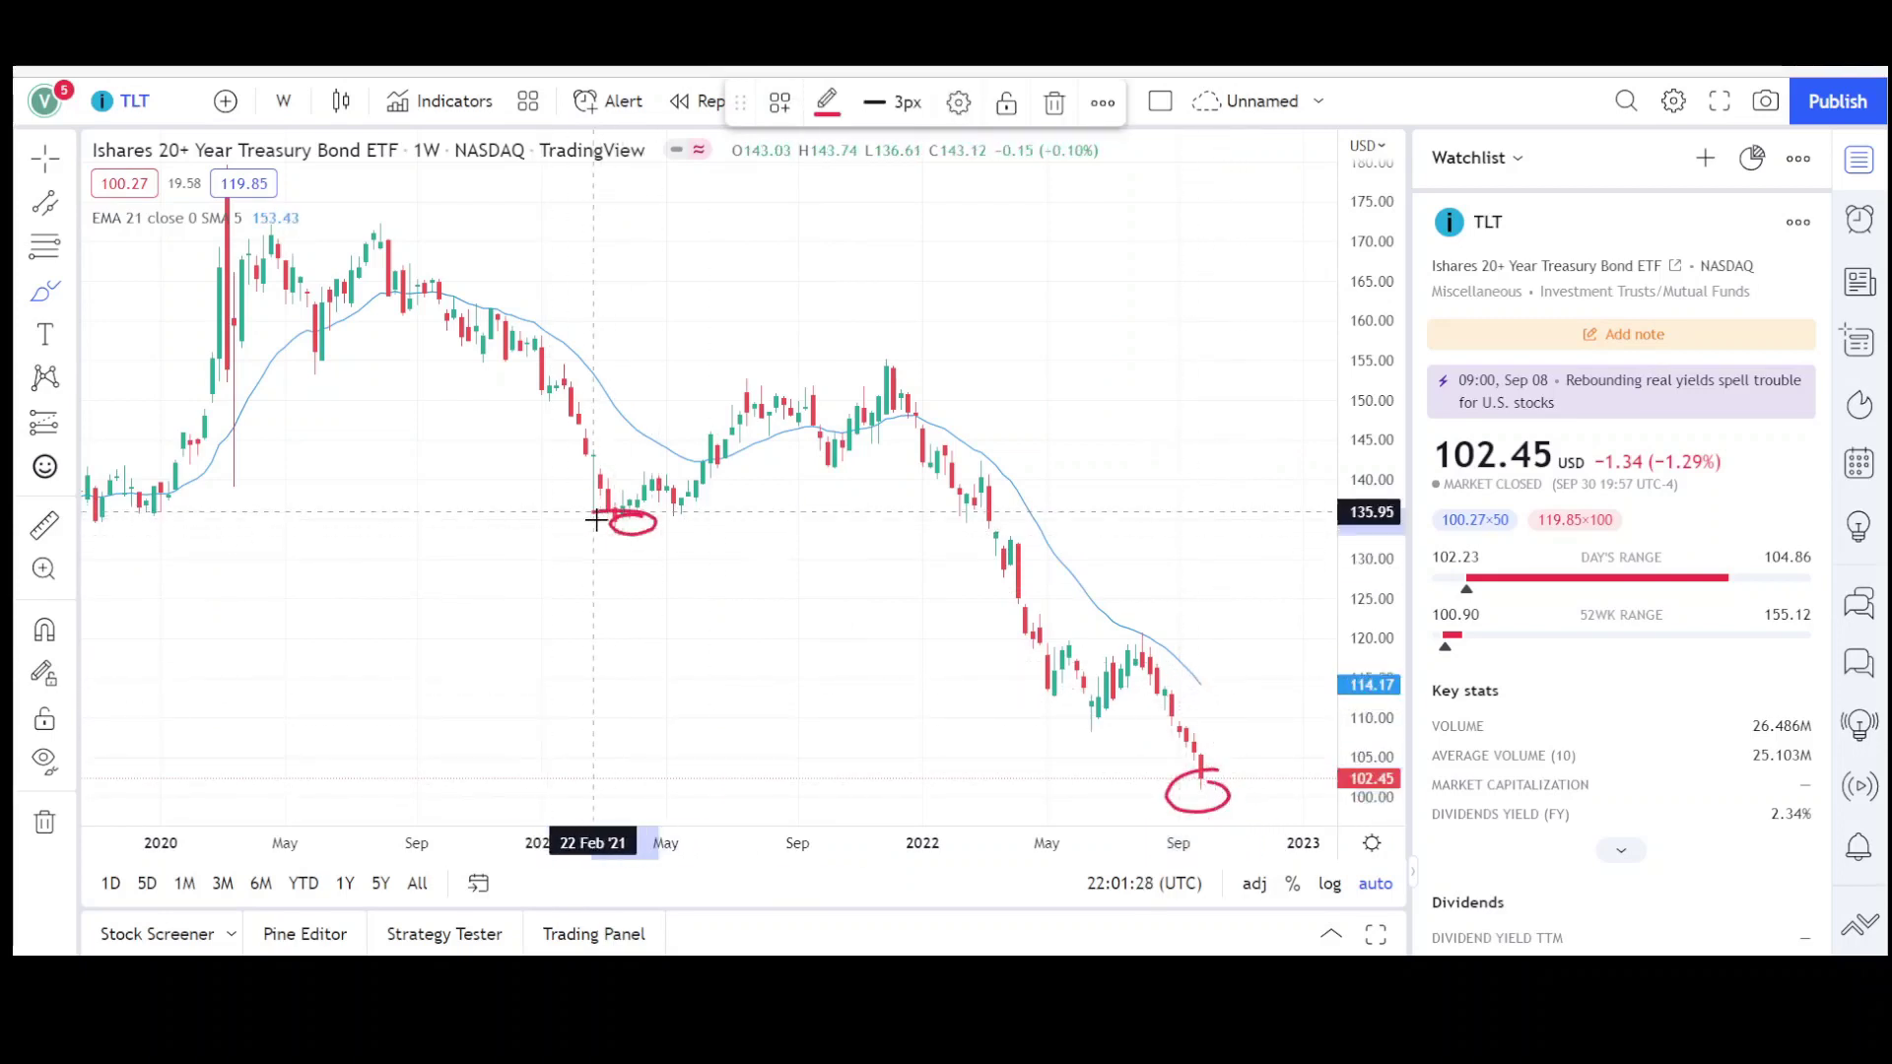
pyautogui.moveTo(1096, 707)
pyautogui.mouseDown()
pyautogui.moveTo(1092, 739)
pyautogui.moveTo(1077, 709)
pyautogui.mouseUp()
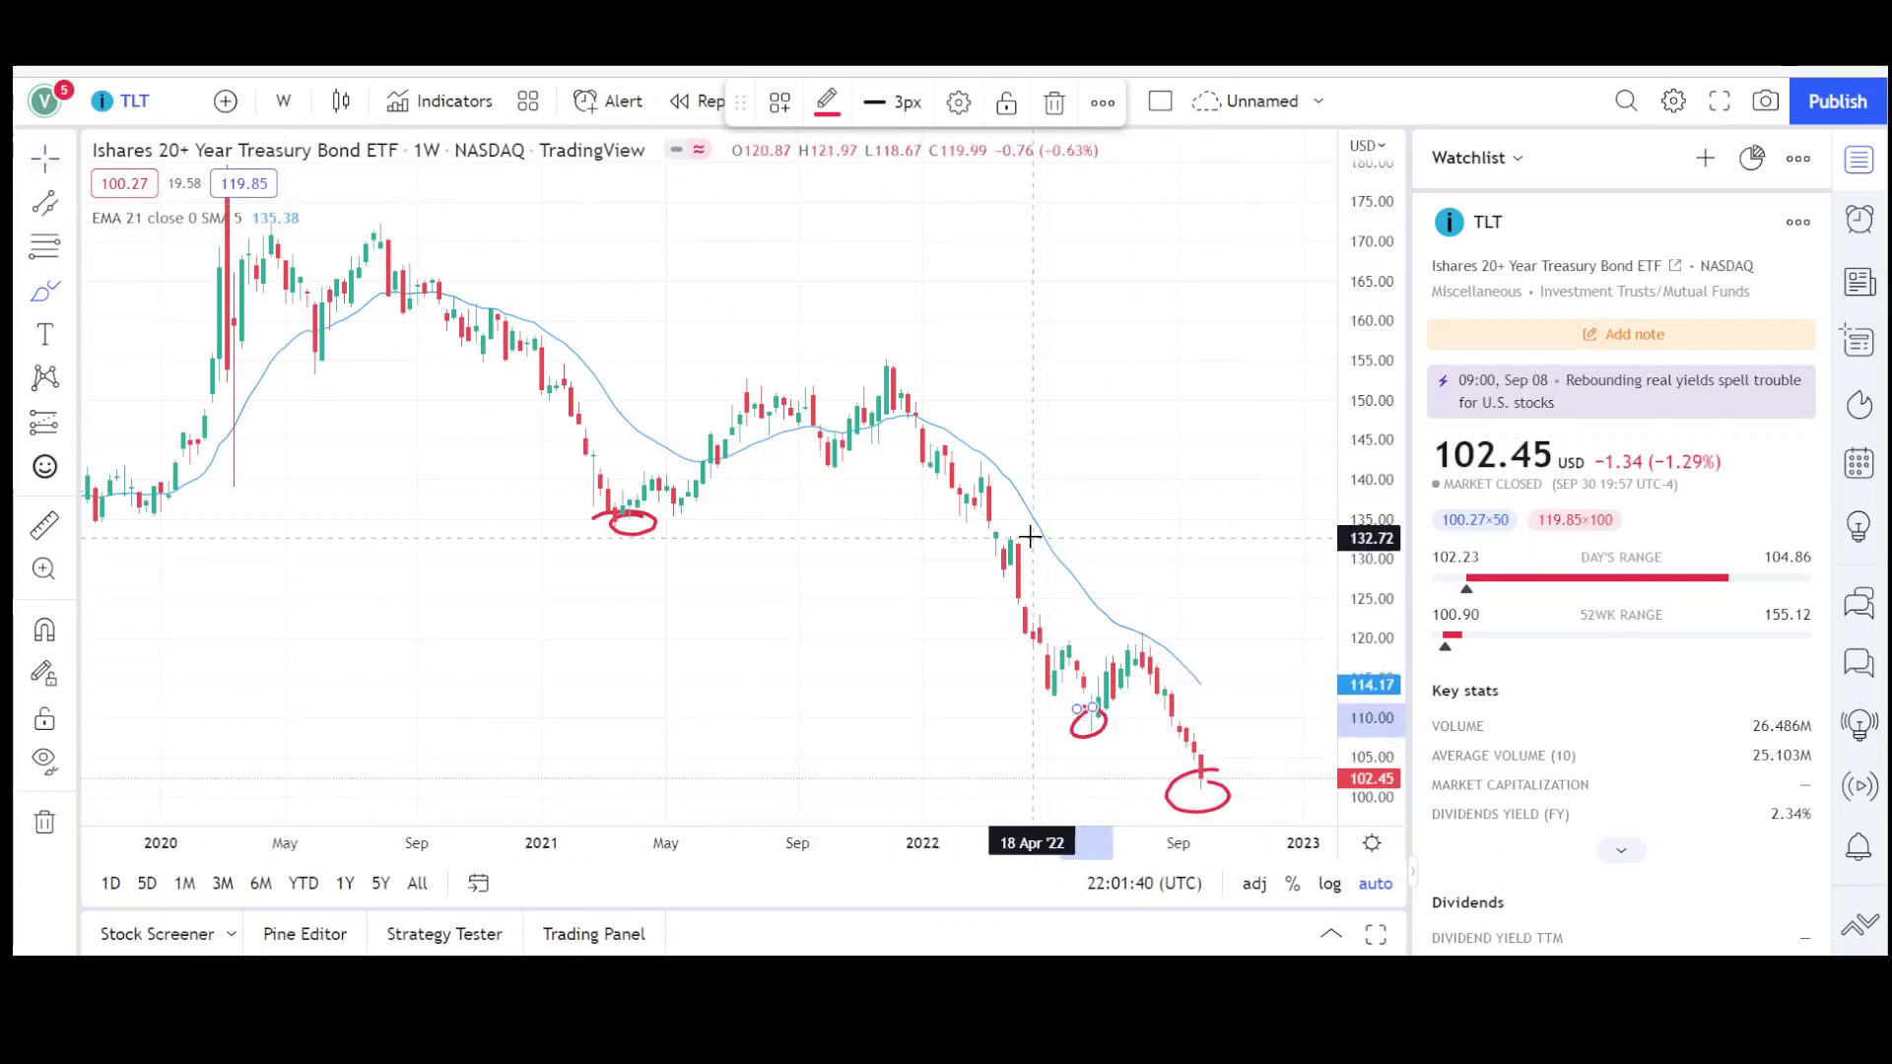
pyautogui.moveTo(1017, 541); pyautogui.dragTo(1018, 596)
pyautogui.moveTo(1021, 500); pyautogui.dragTo(1071, 599)
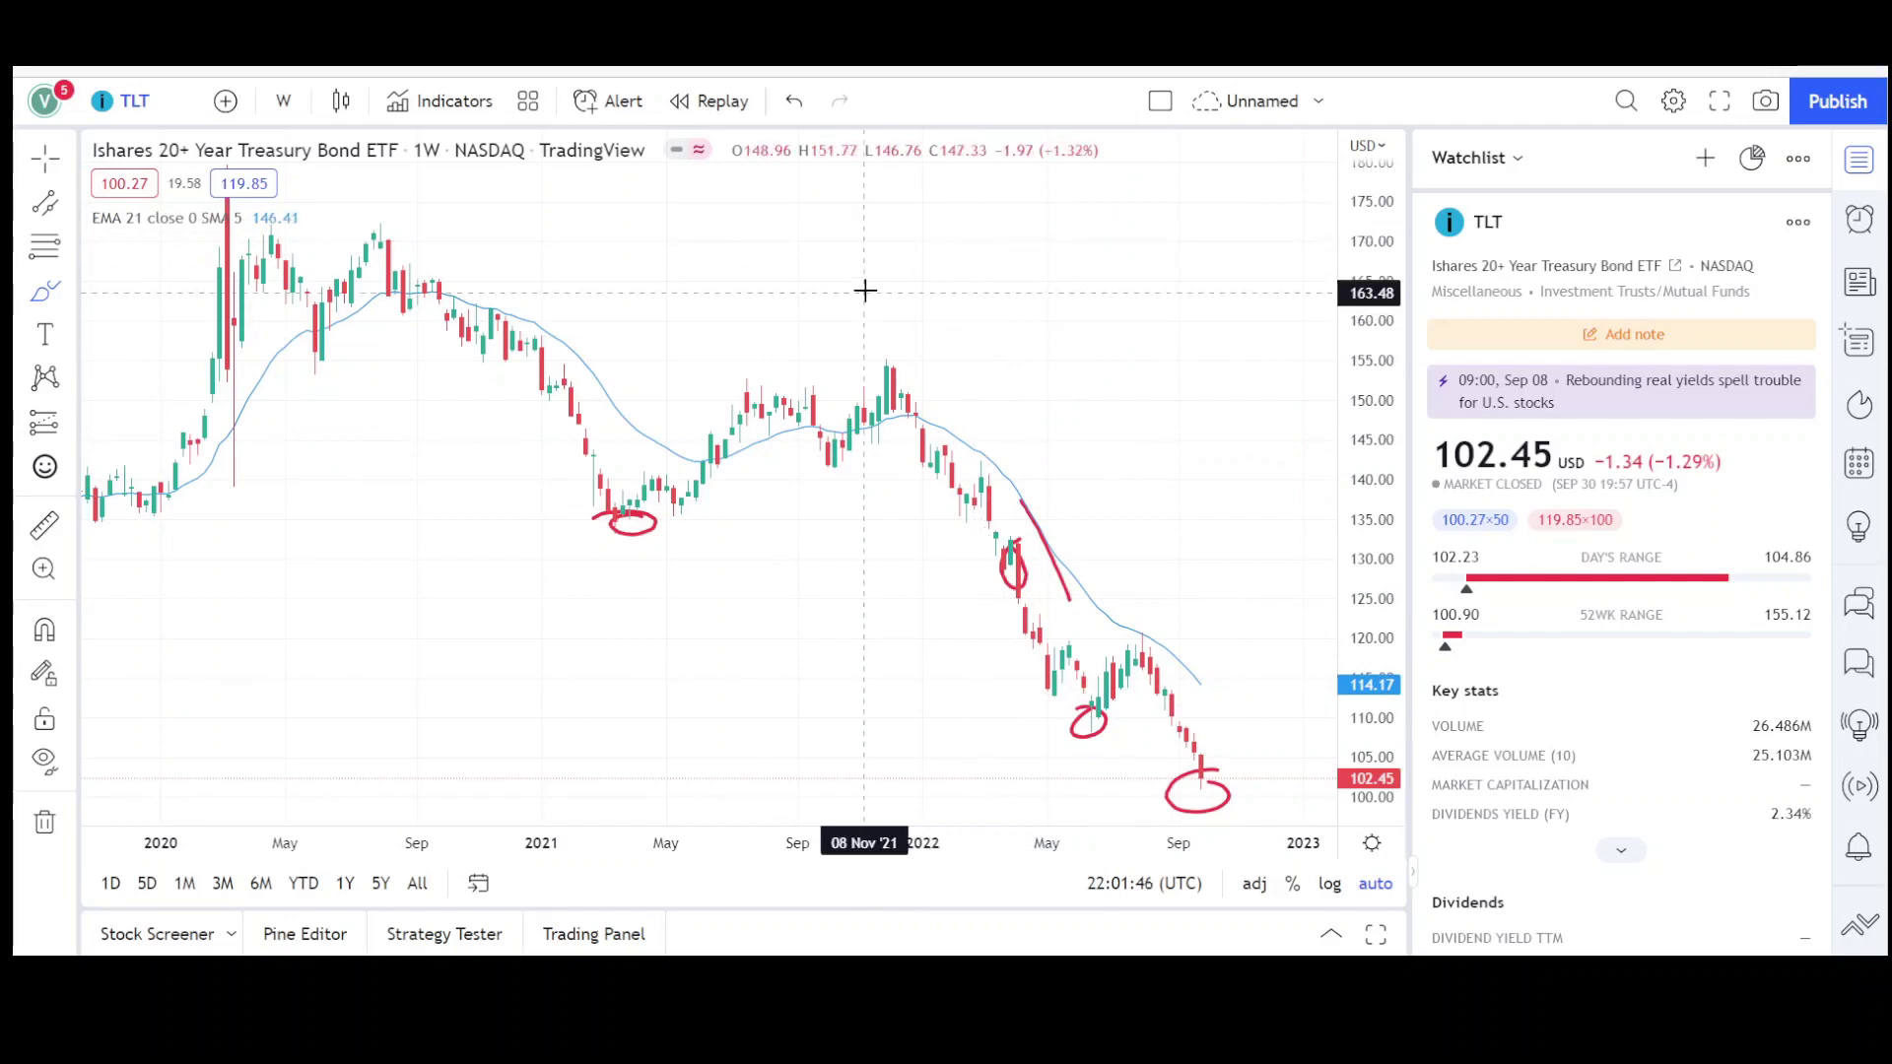
# - Remove all drawings from the weekly chart
pyautogui.rightClick(713, 251)
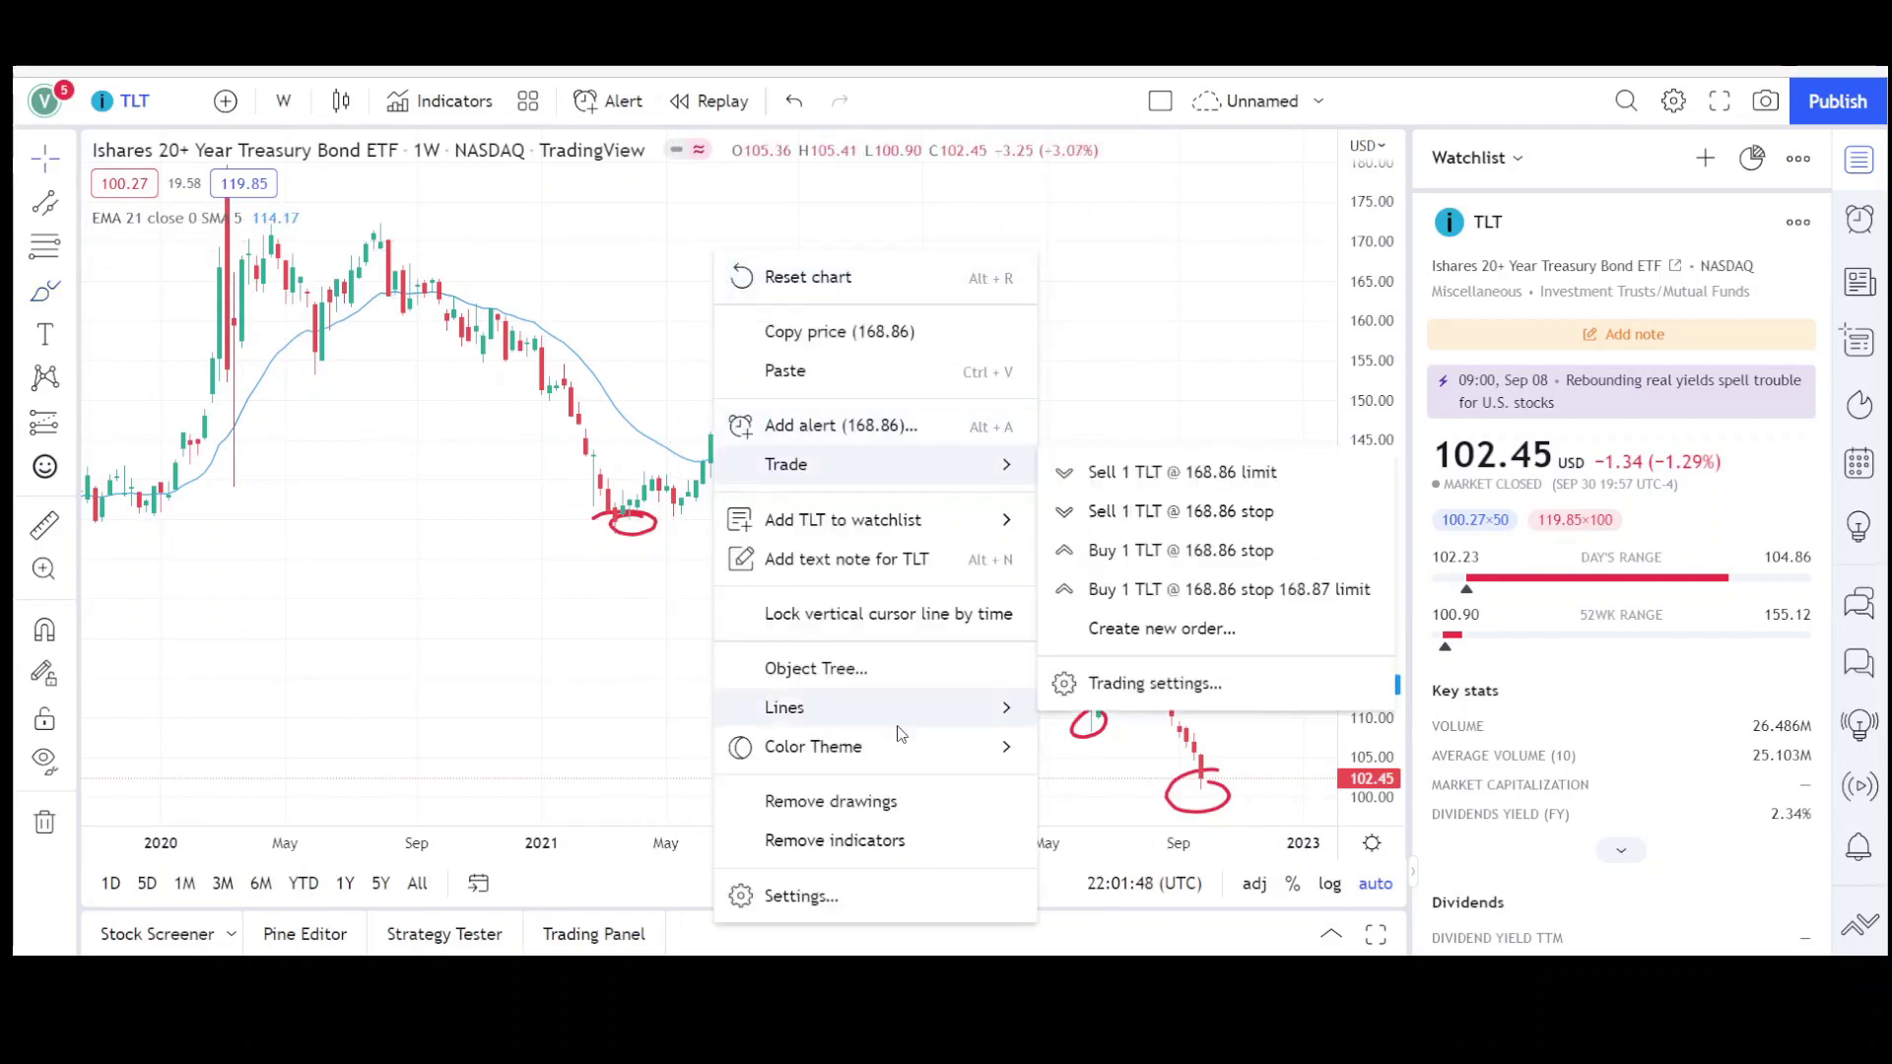
pyautogui.click(918, 801)
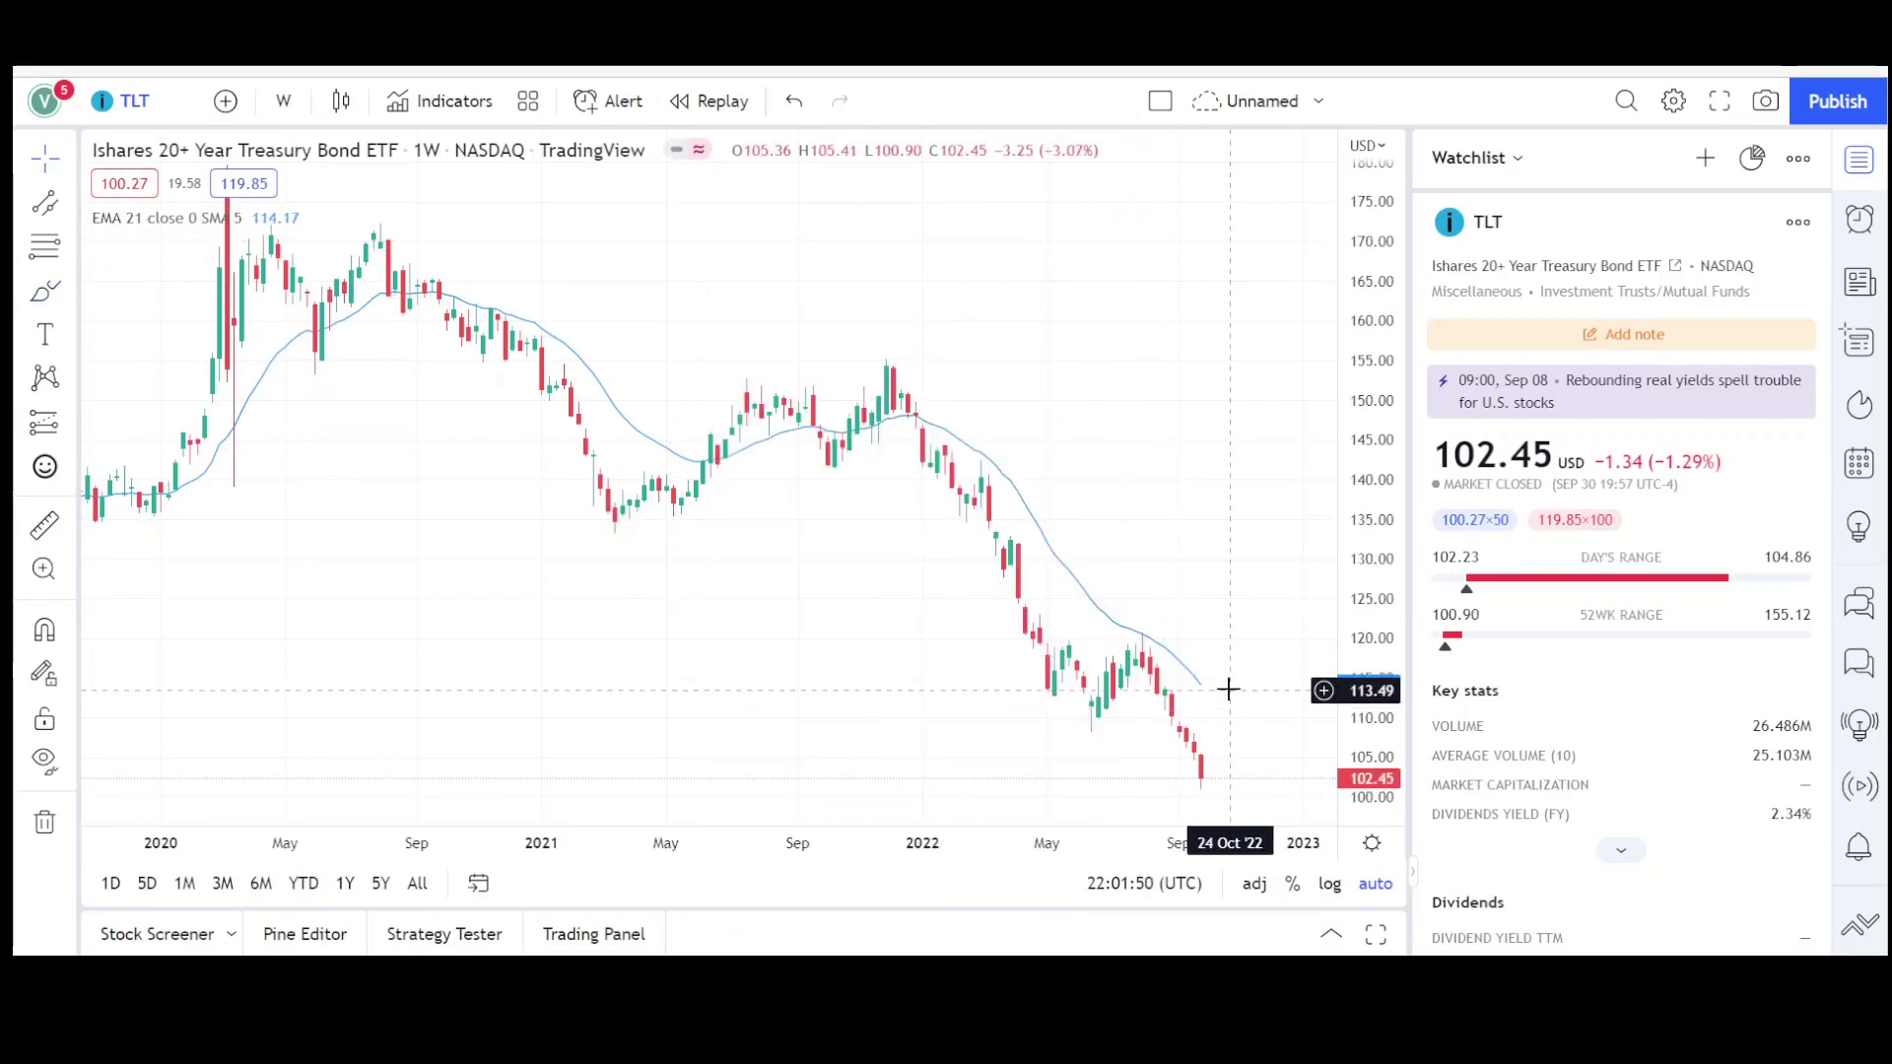
# - Examine the latest weekly candles against the 21 EMA, then the long-term weekly price history back to about 2008
pyautogui.scroll(5, 1229, 690)
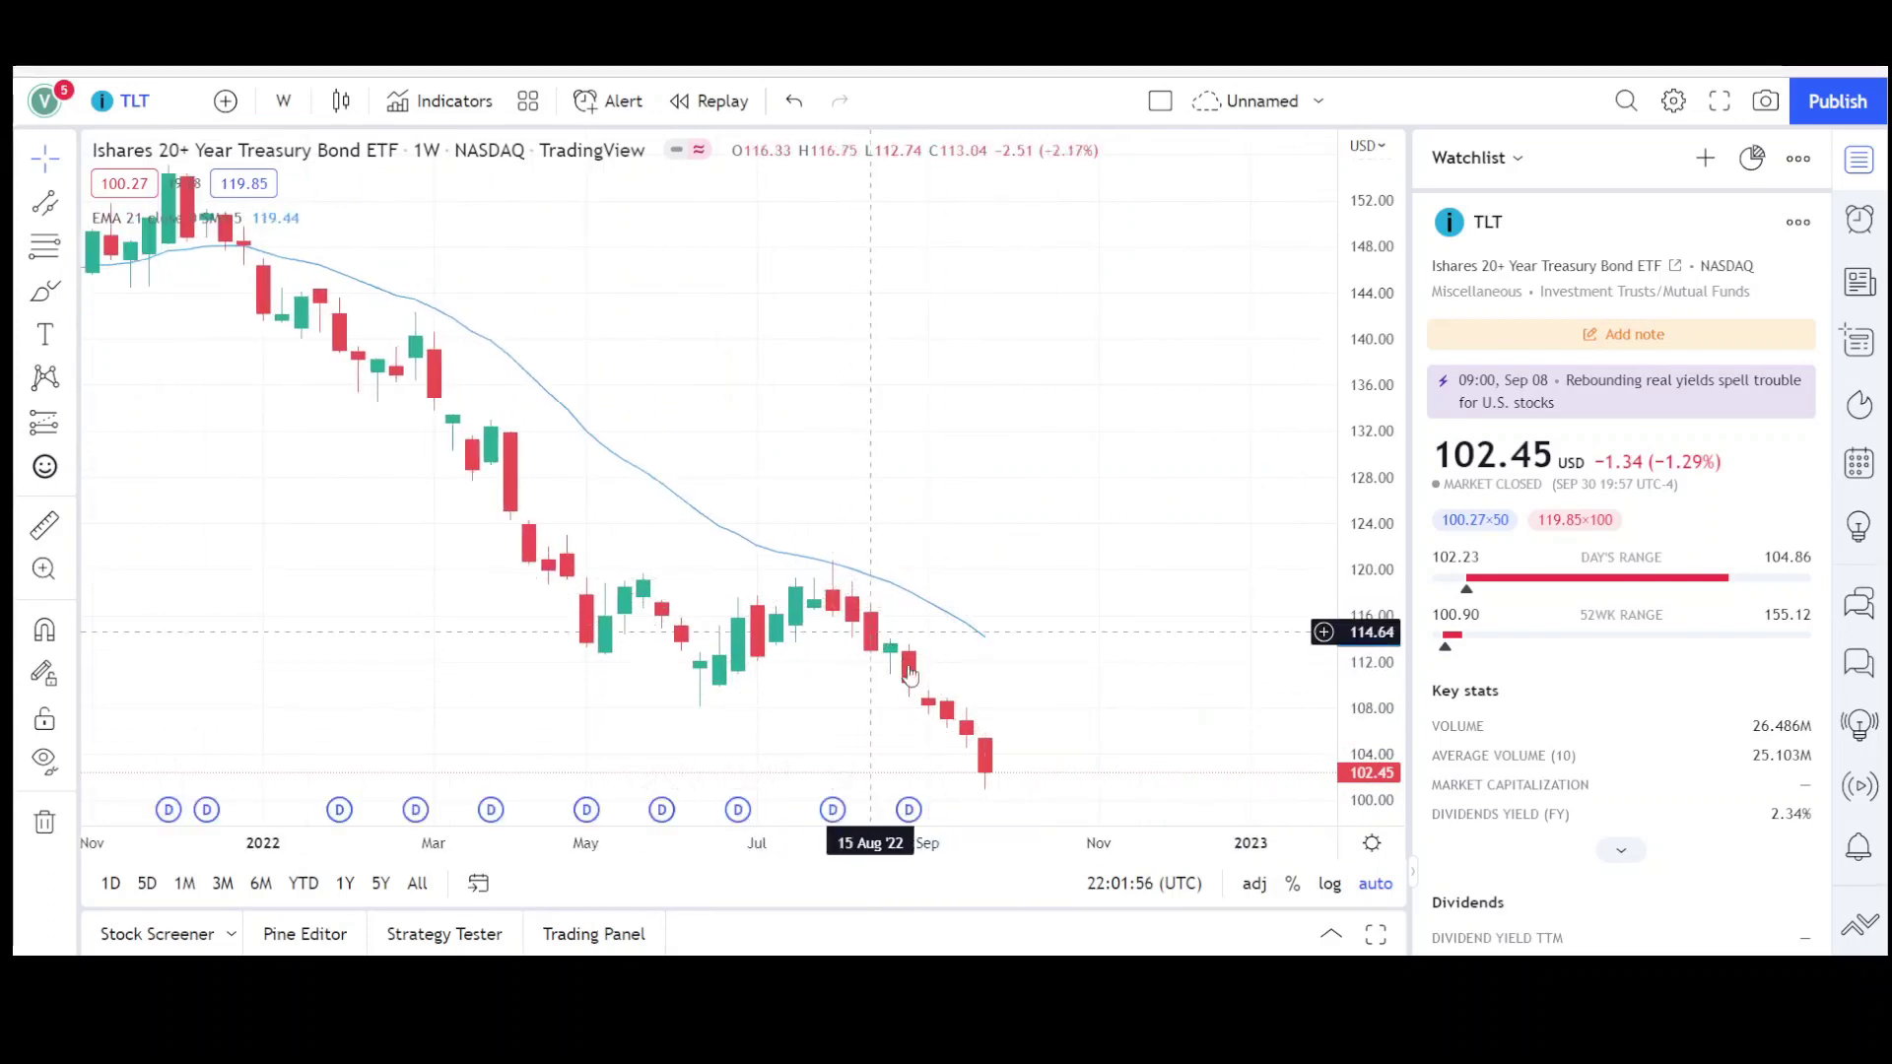
pyautogui.scroll(-2, 946, 705)
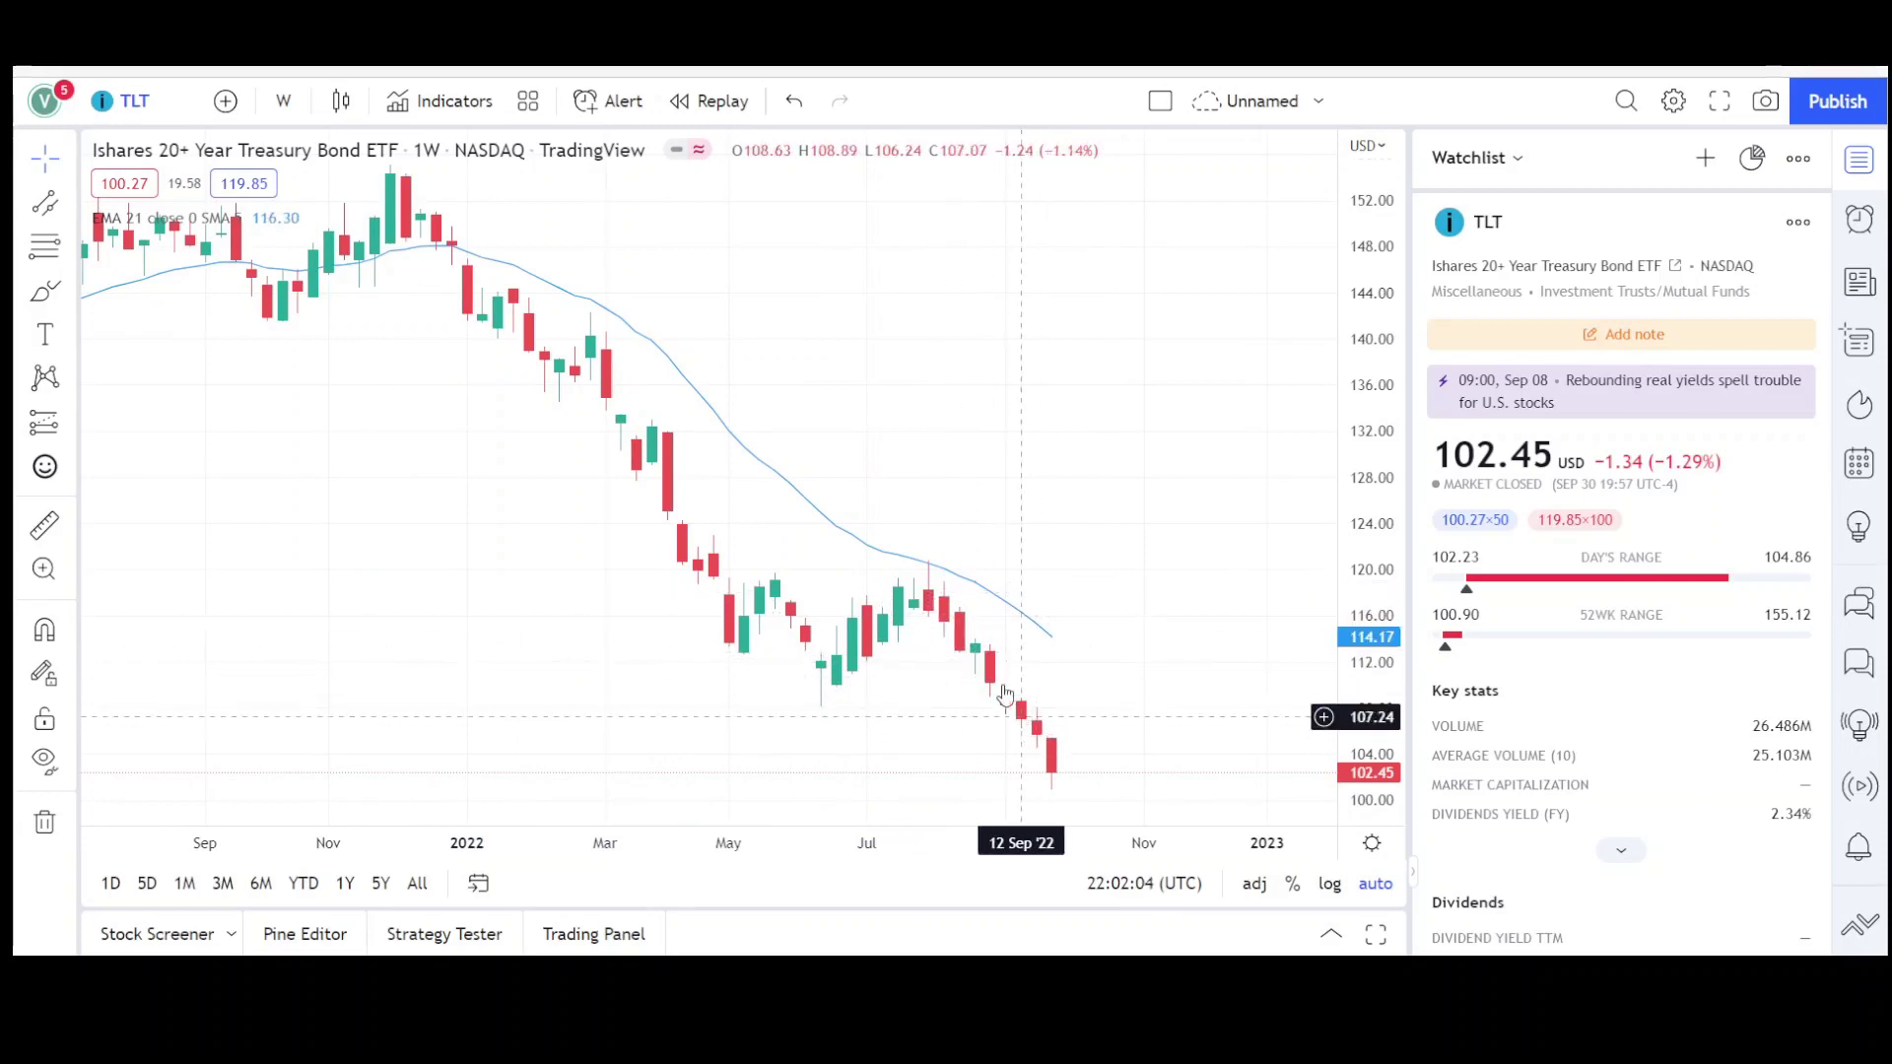
pyautogui.scroll(-4, 1078, 755)
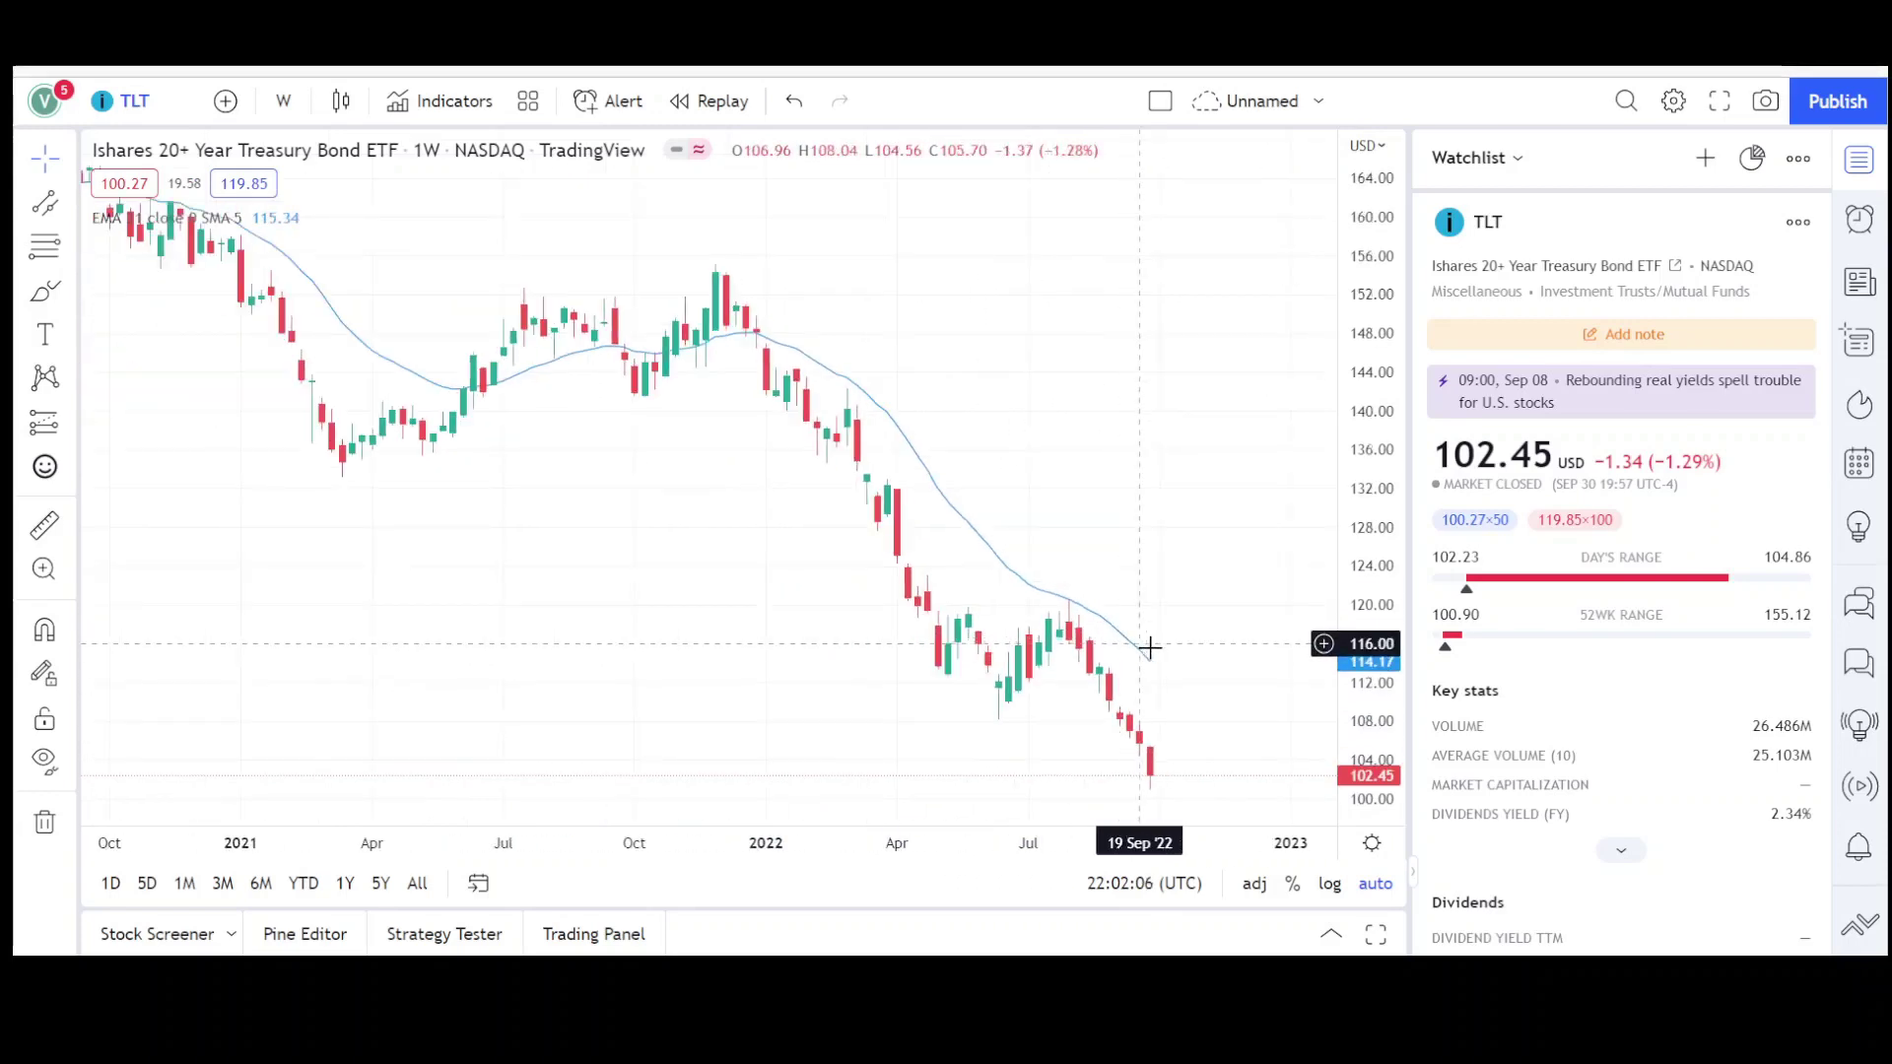
pyautogui.scroll(-5, 1015, 507)
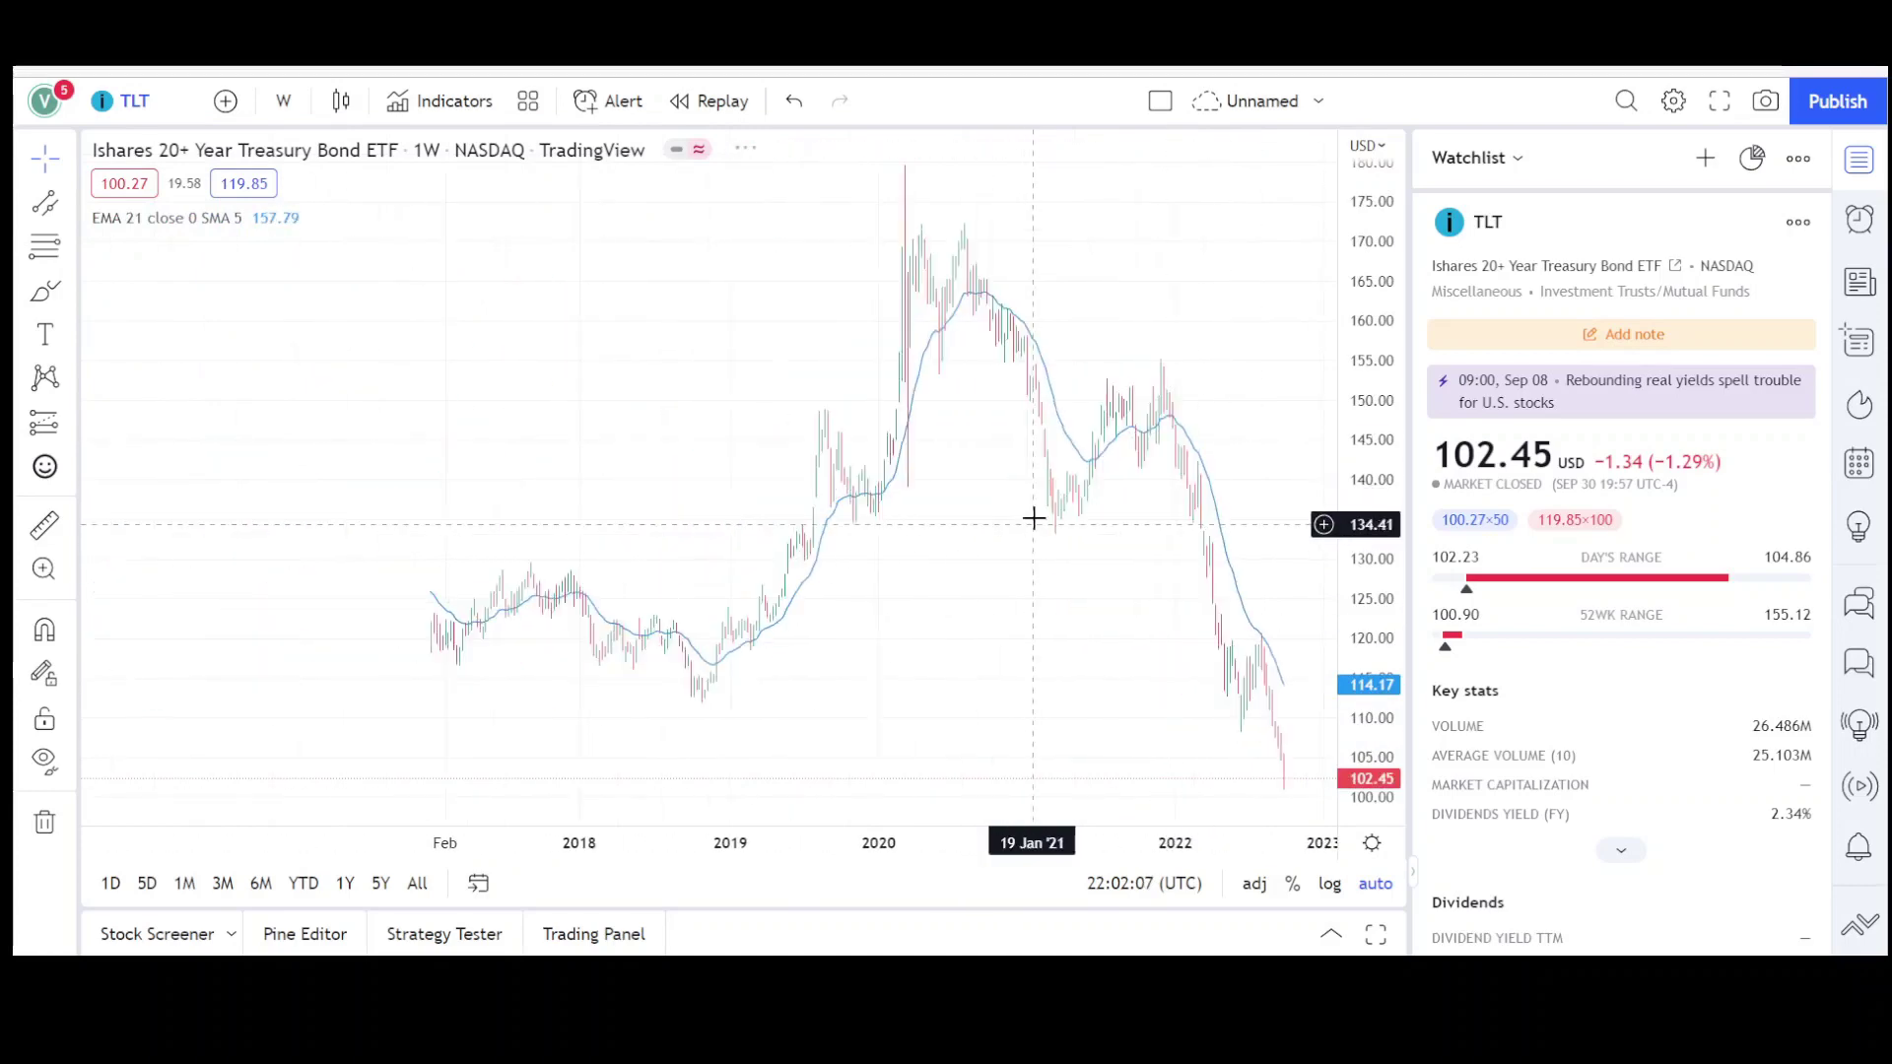
pyautogui.moveTo(1368, 335); pyautogui.dragTo(1366, 443)
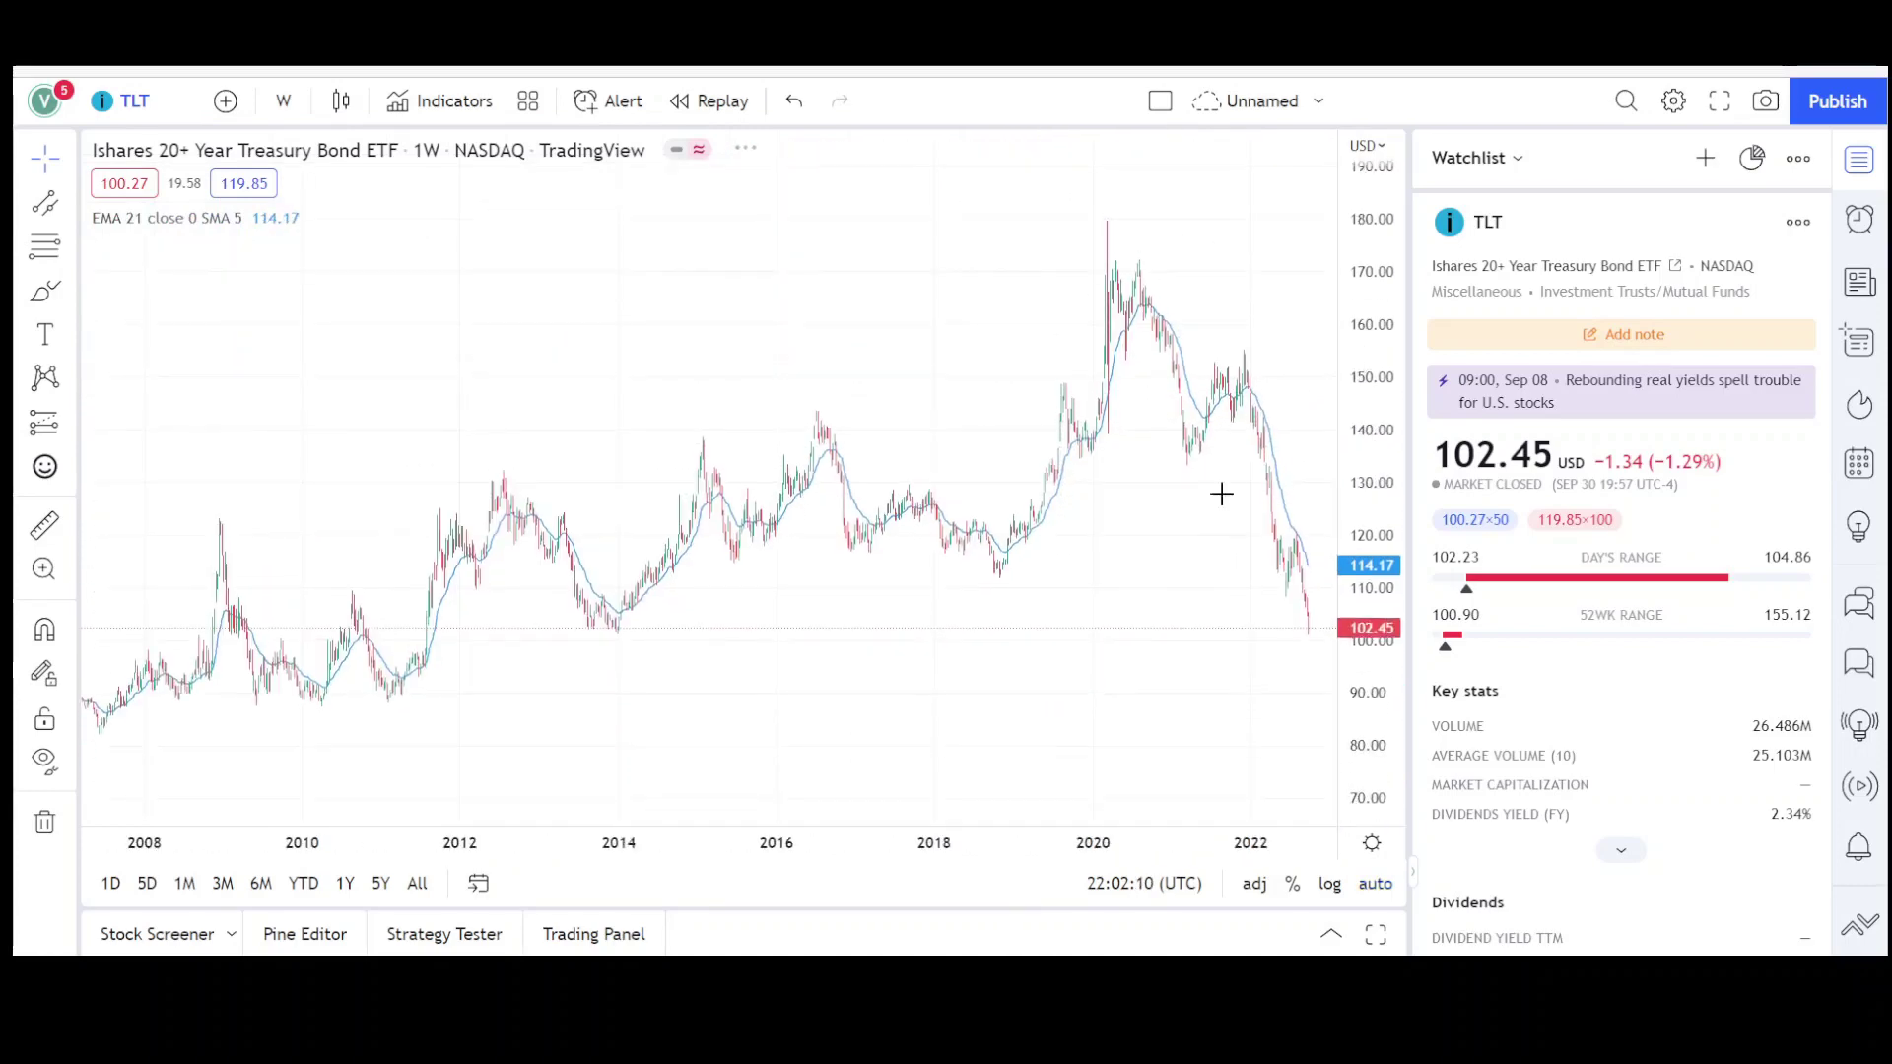
pyautogui.scroll(5, 1137, 541)
pyautogui.scroll(-3, 877, 610)
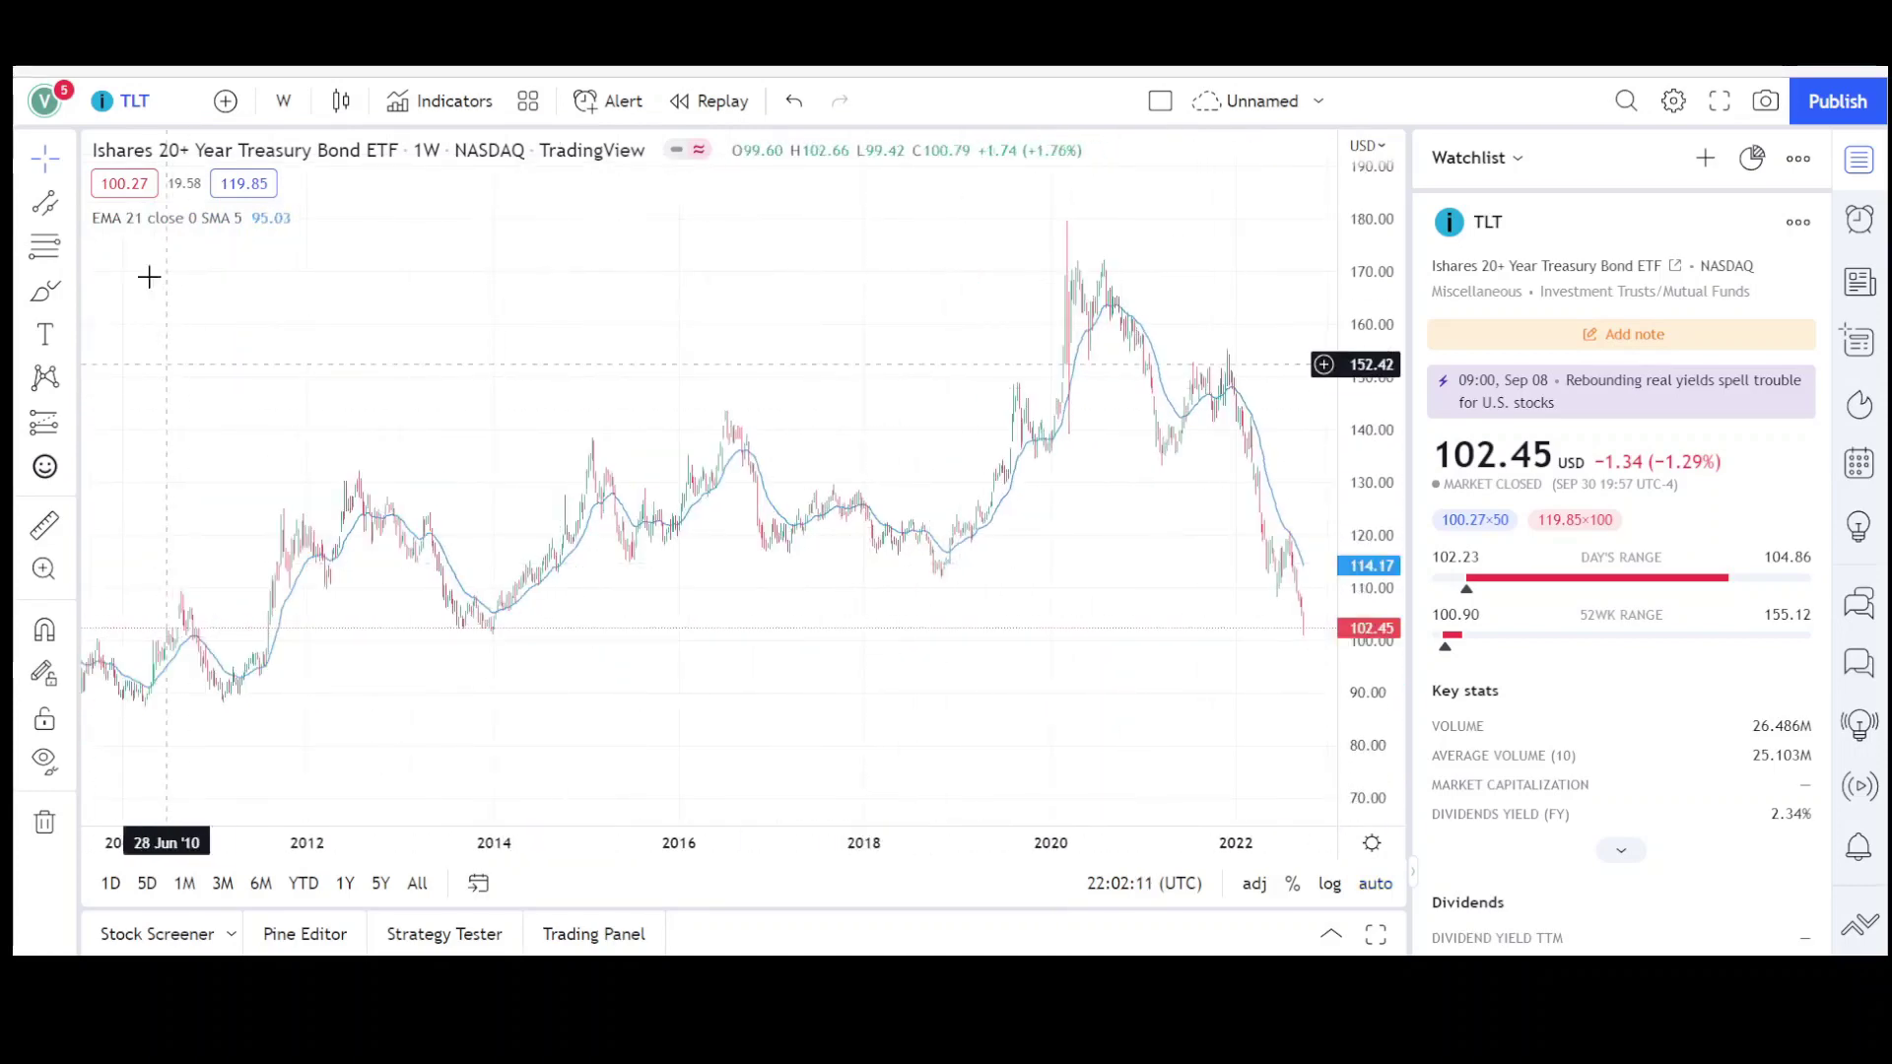
# - Draw a horizontal line at about 101.92 across the weekly chart, along the late-2013 lows
pyautogui.click(72, 205)
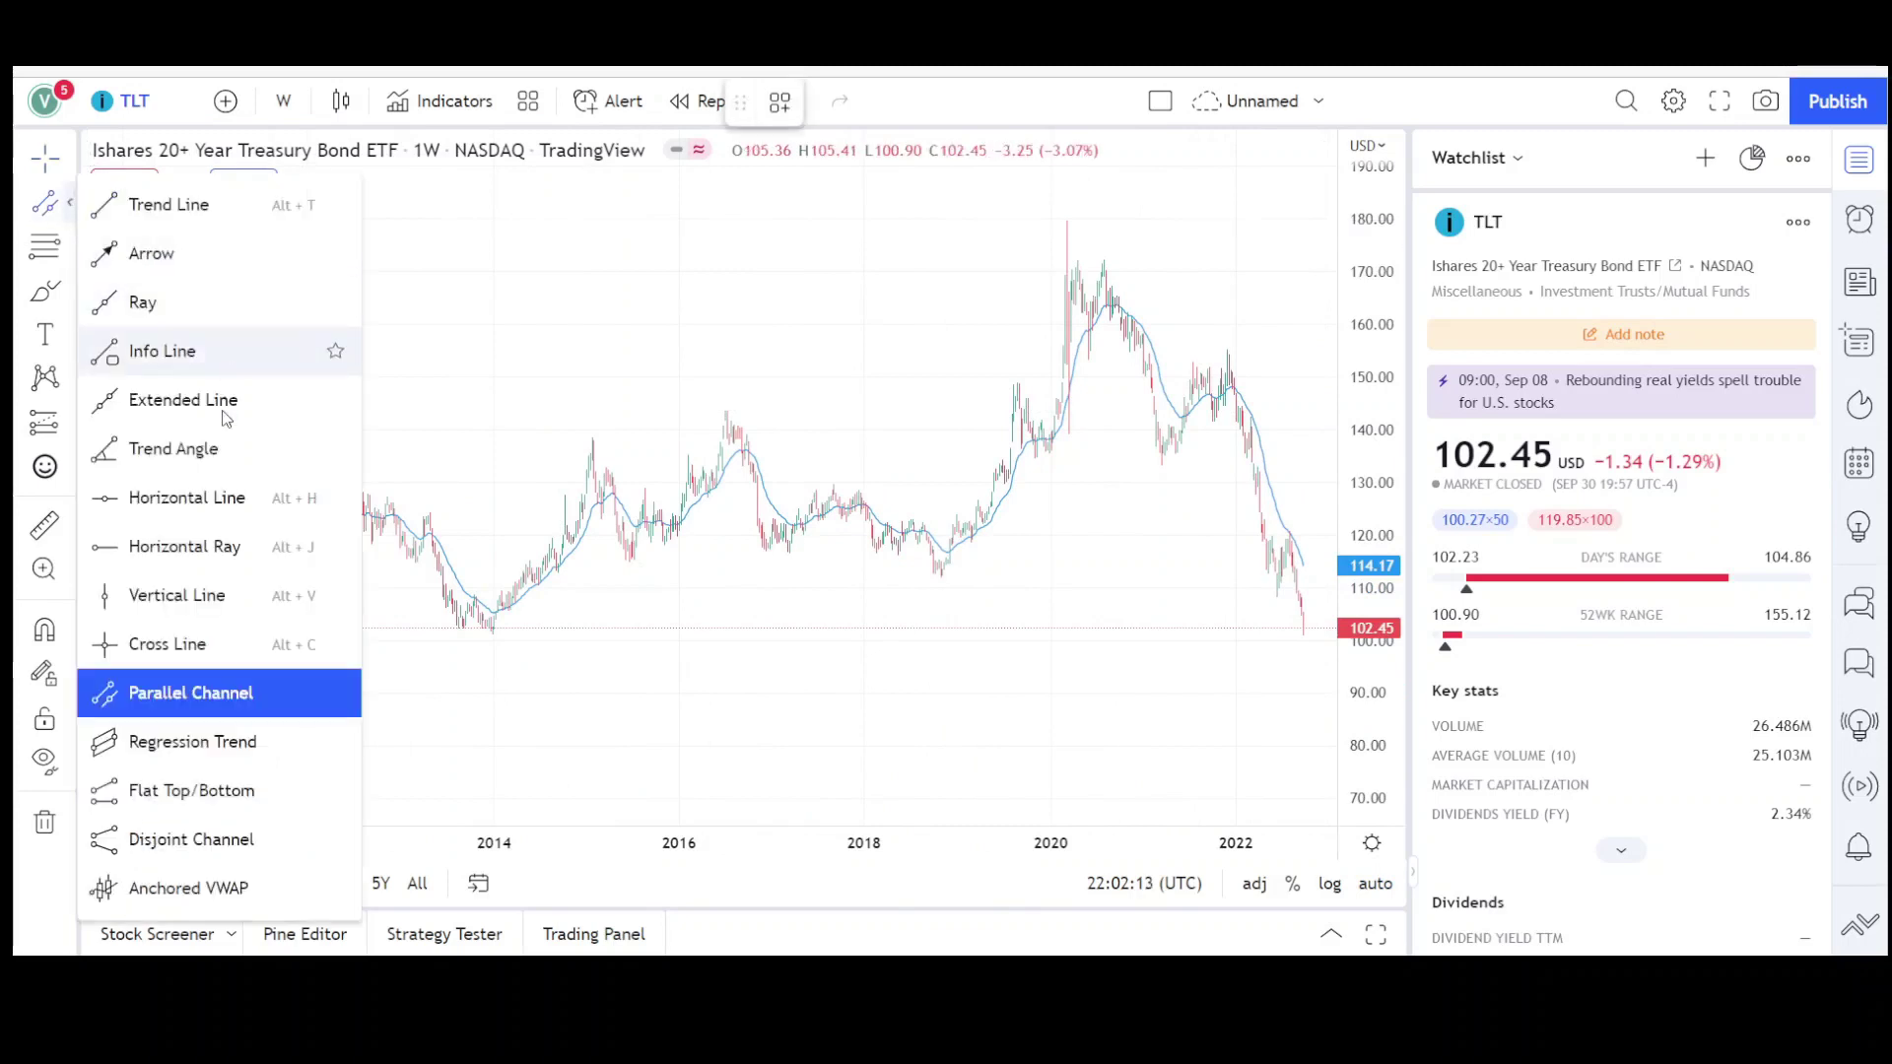
pyautogui.click(207, 544)
pyautogui.click(512, 630)
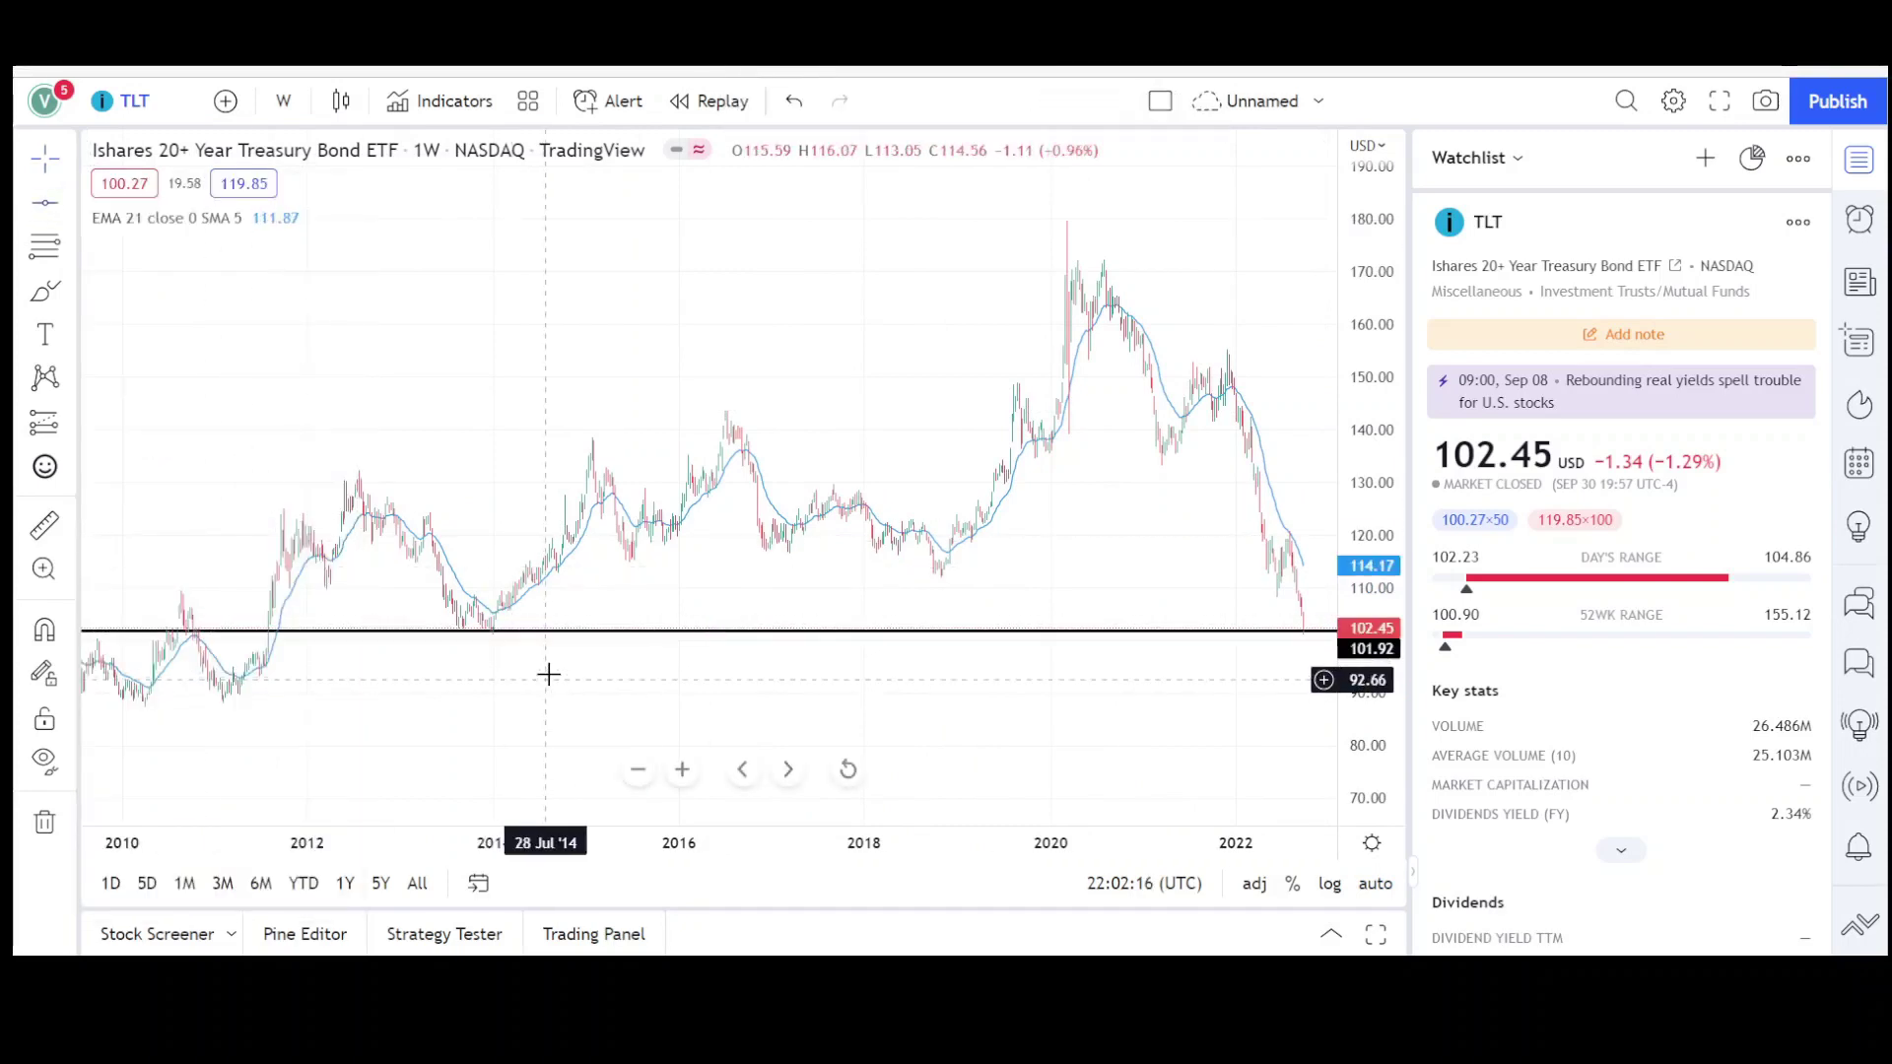
# - Examine the latest weekly candles and the long-term price history against the new horizontal support line
pyautogui.scroll(8, 1247, 651)
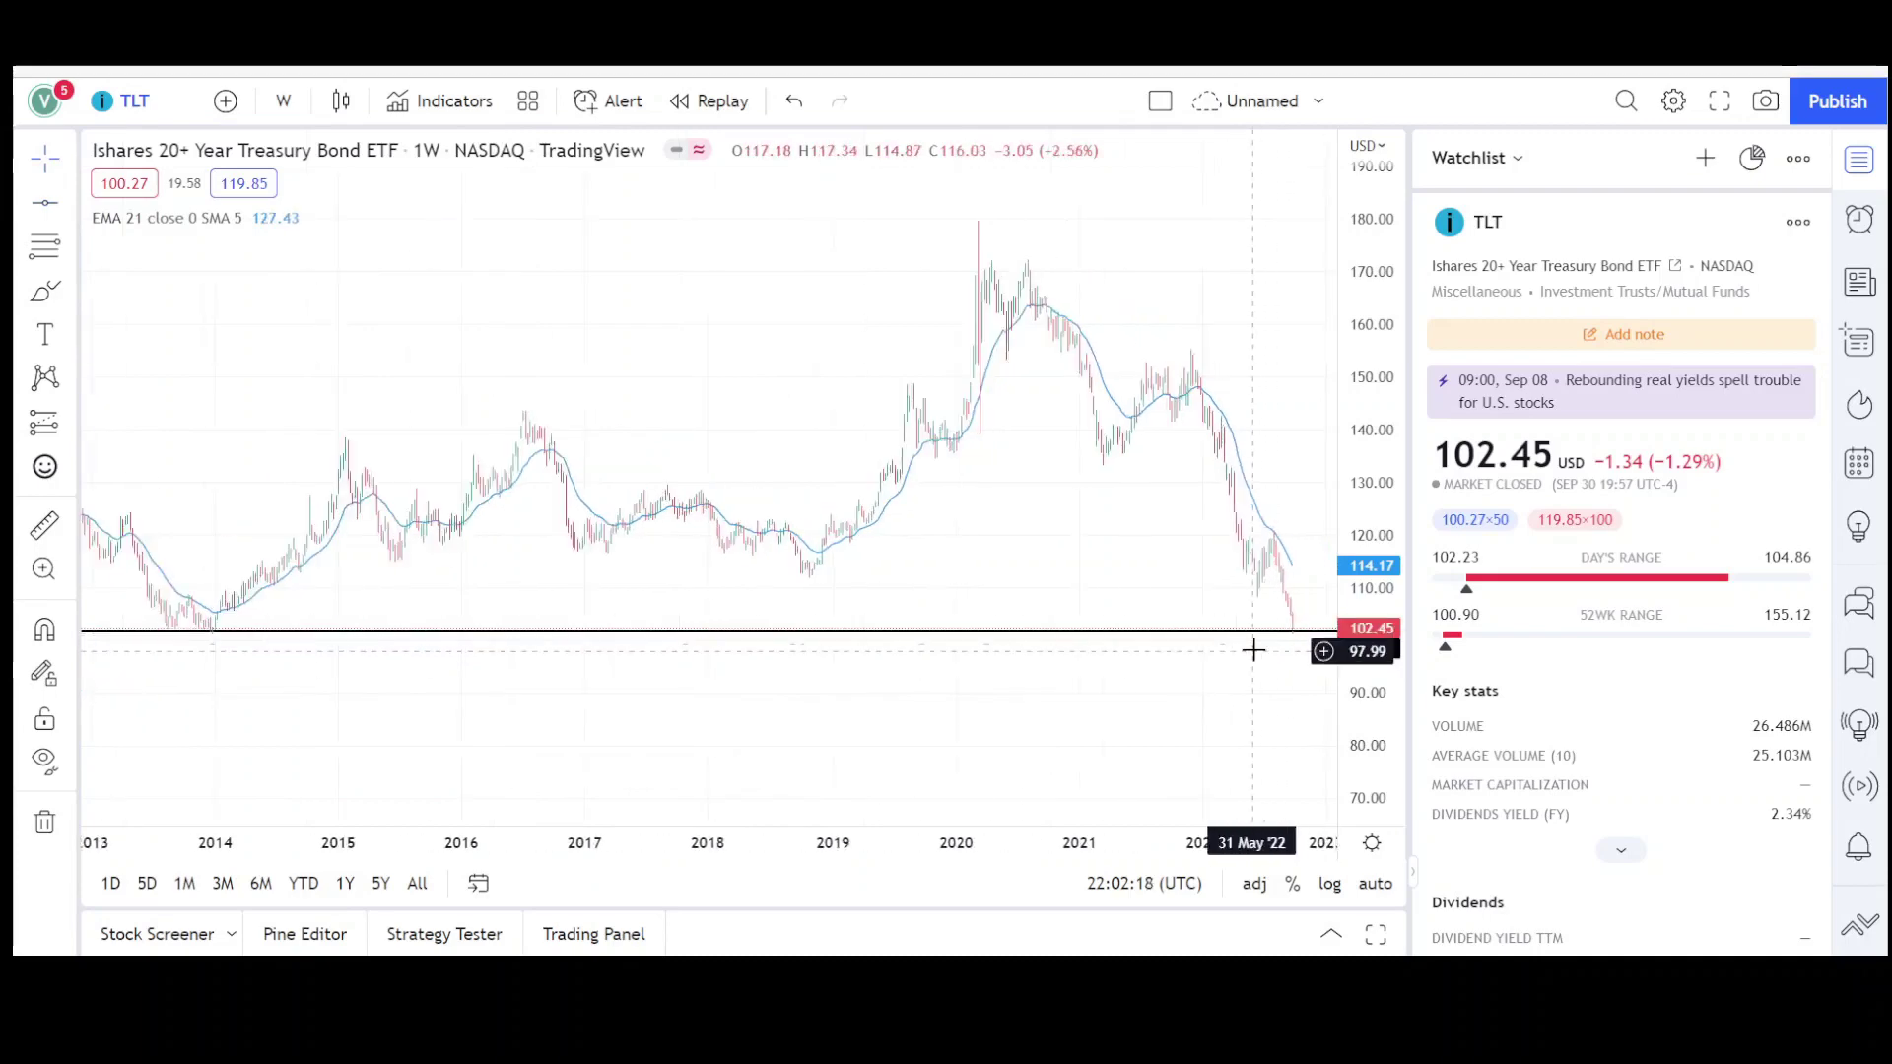
pyautogui.scroll(-8, 1212, 642)
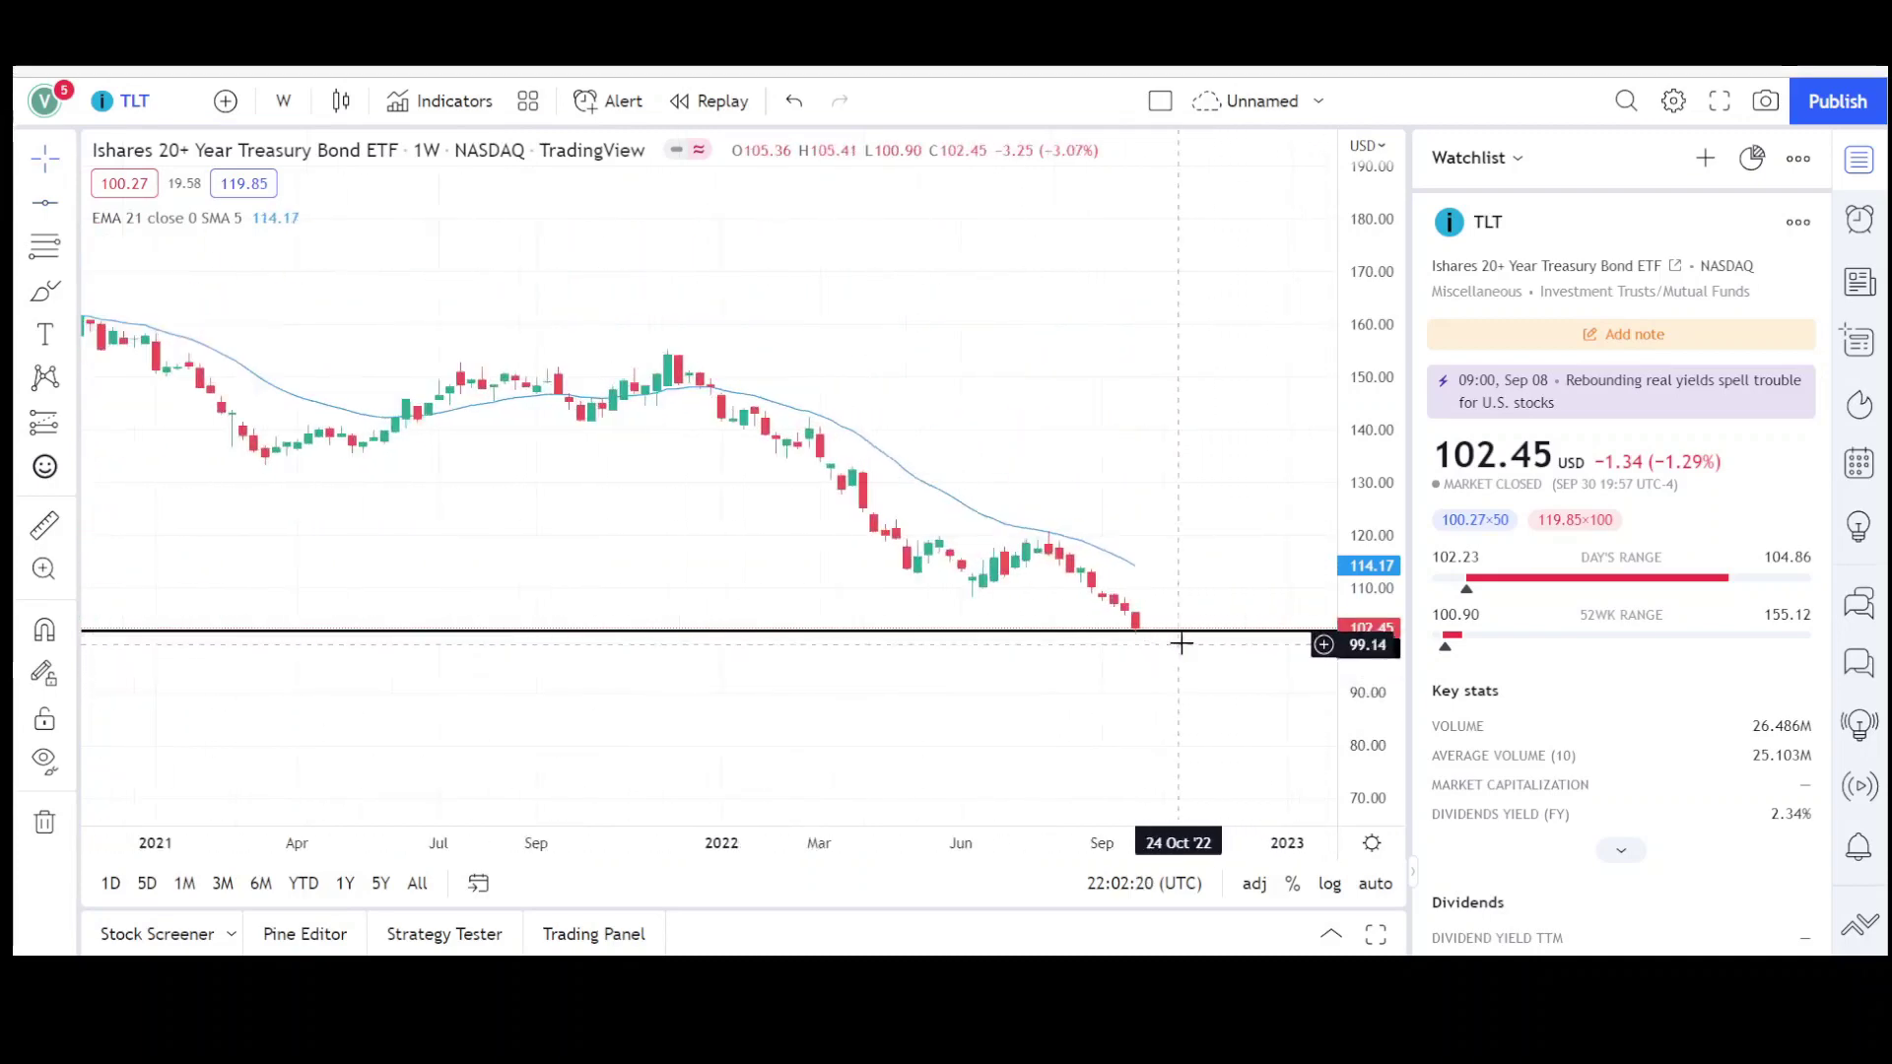
pyautogui.scroll(-3, 1179, 639)
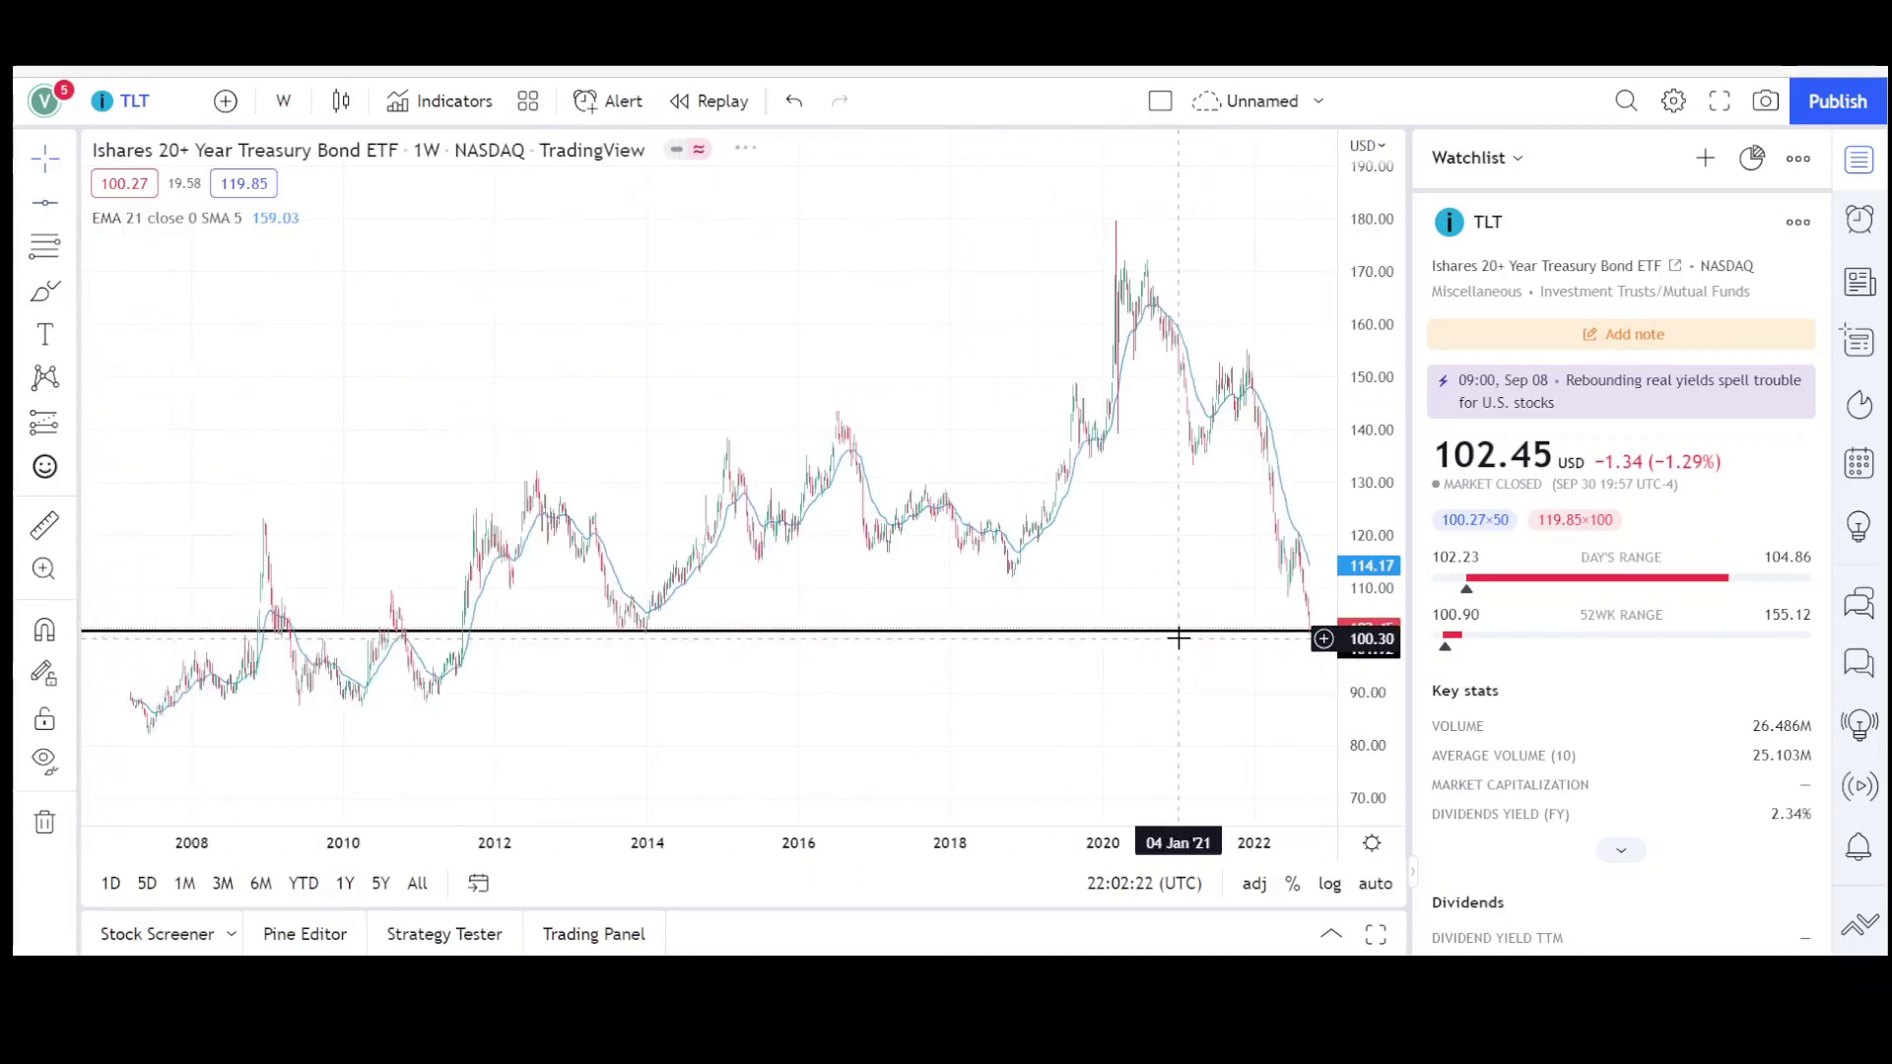
pyautogui.moveTo(809, 670); pyautogui.dragTo(667, 631)
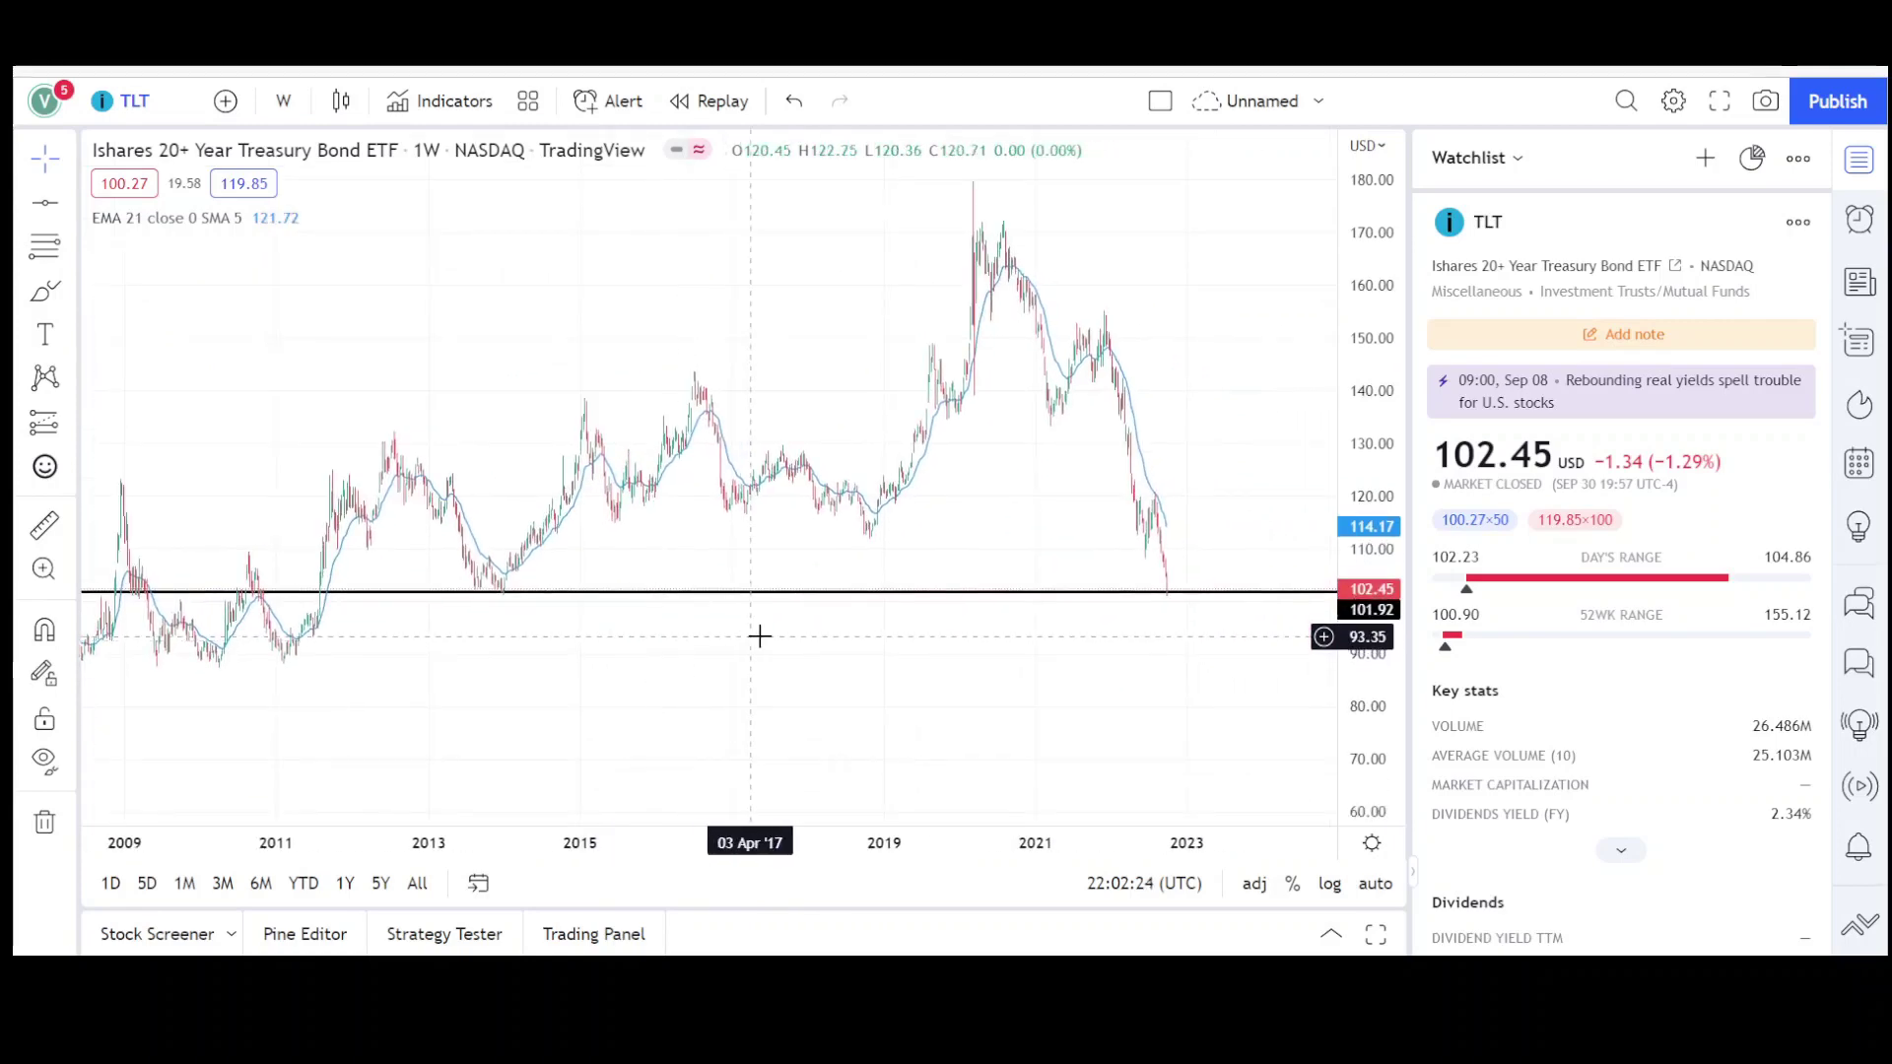
pyautogui.scroll(-2, 769, 634)
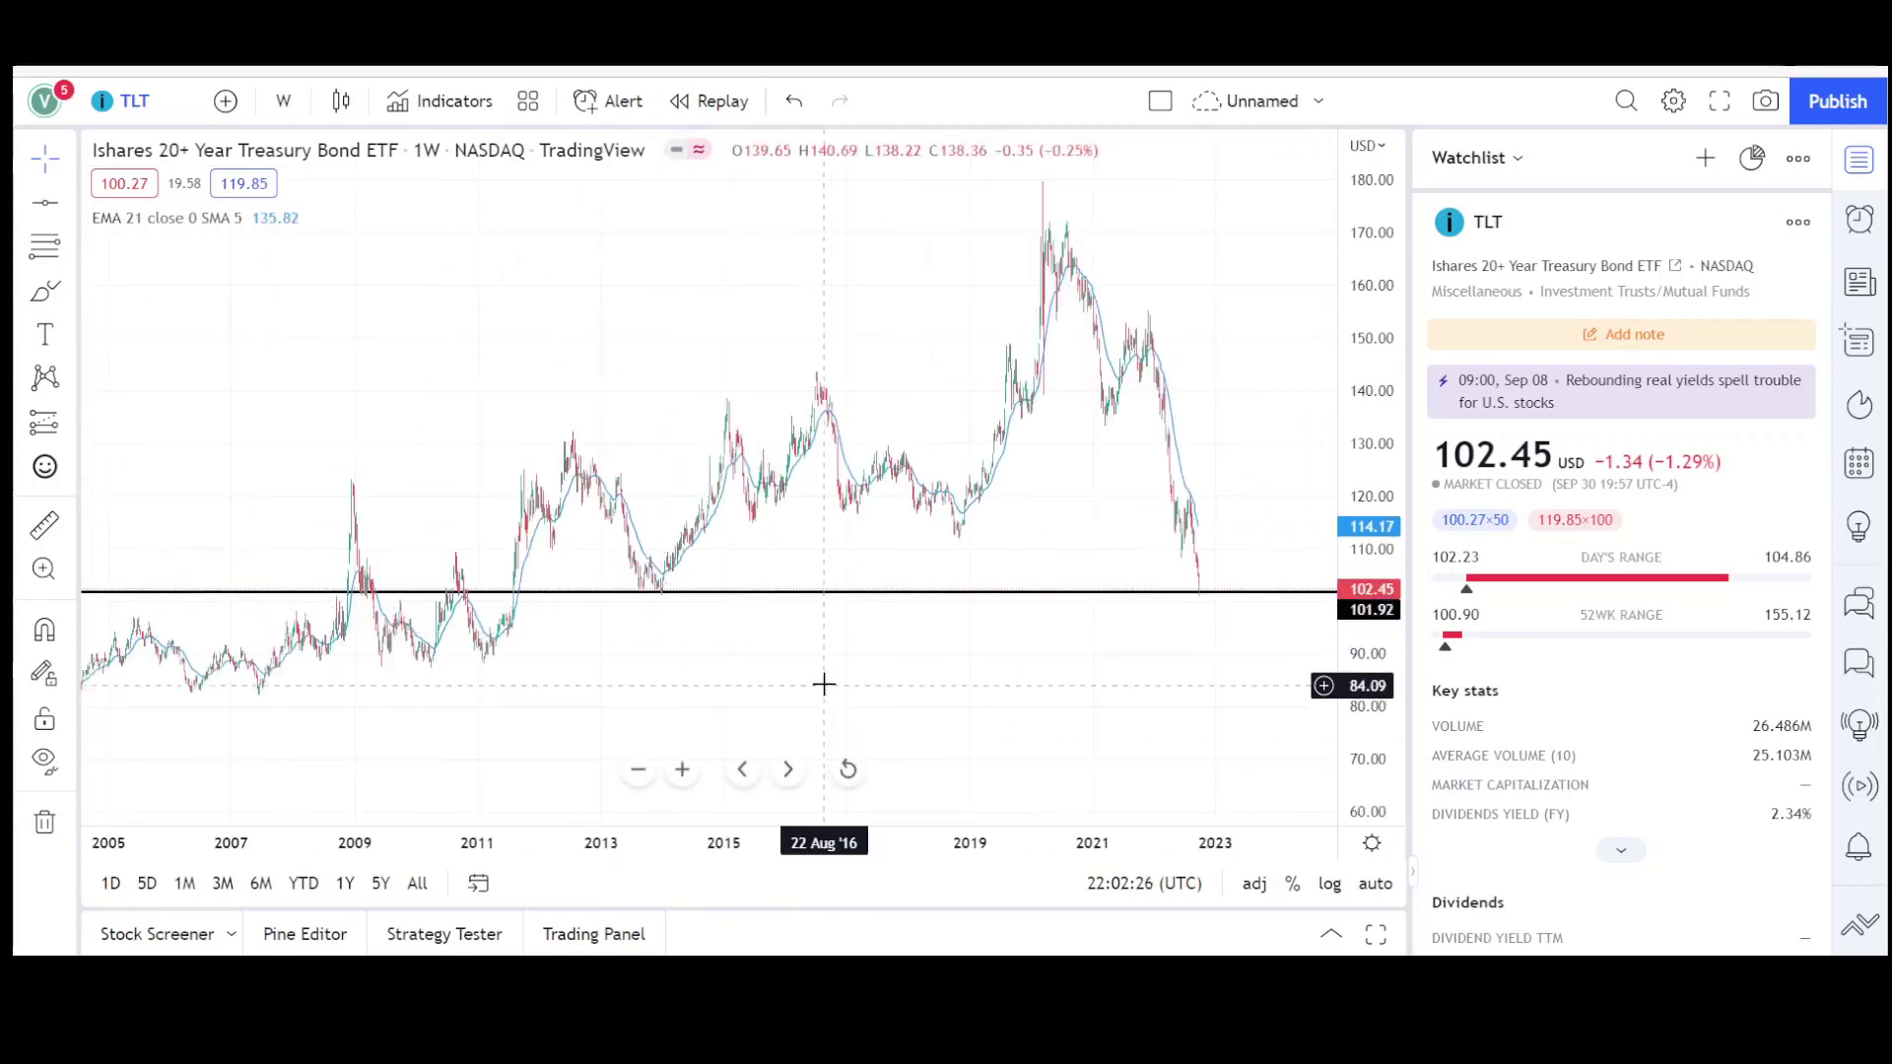
pyautogui.scroll(3, 824, 684)
pyautogui.scroll(3, 1094, 604)
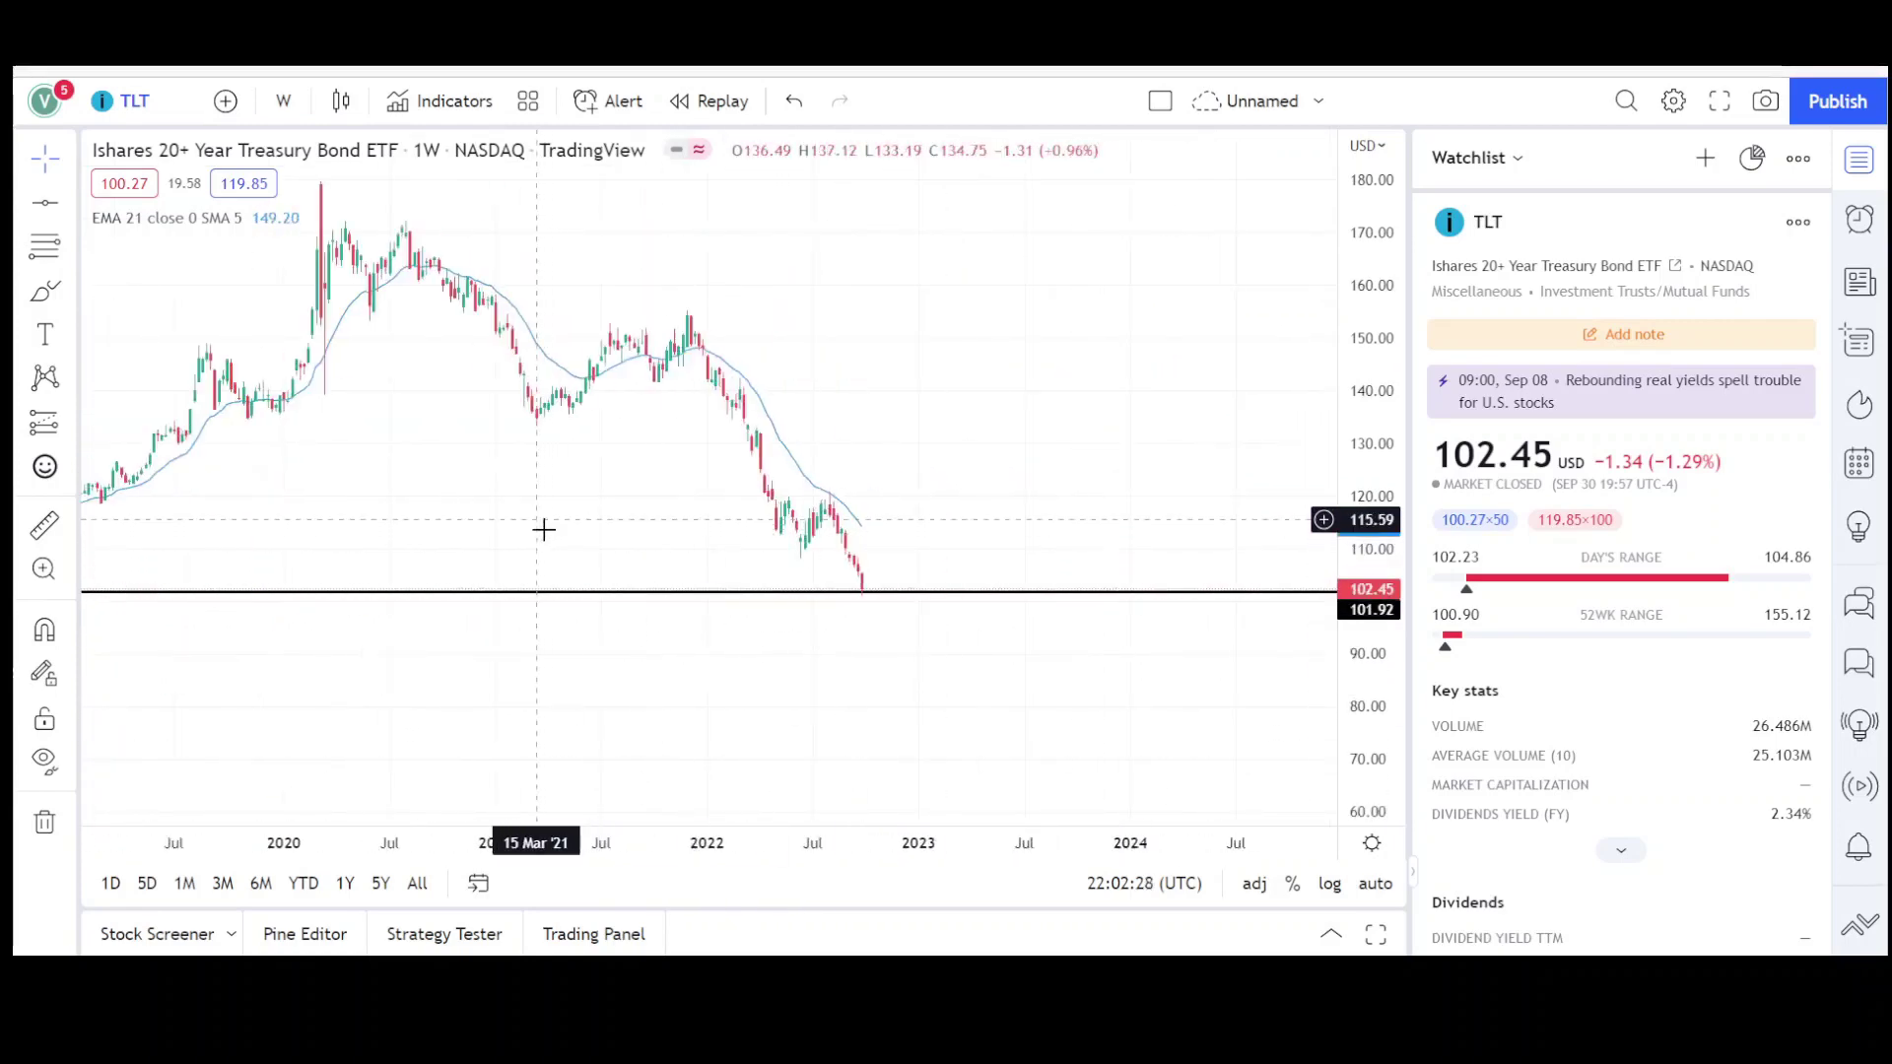
# - Circle the May to August 2022 consolidation below the 21 EMA in red with the brush
pyautogui.moveTo(534, 519); pyautogui.dragTo(812, 624)
pyautogui.scroll(3, 1149, 719)
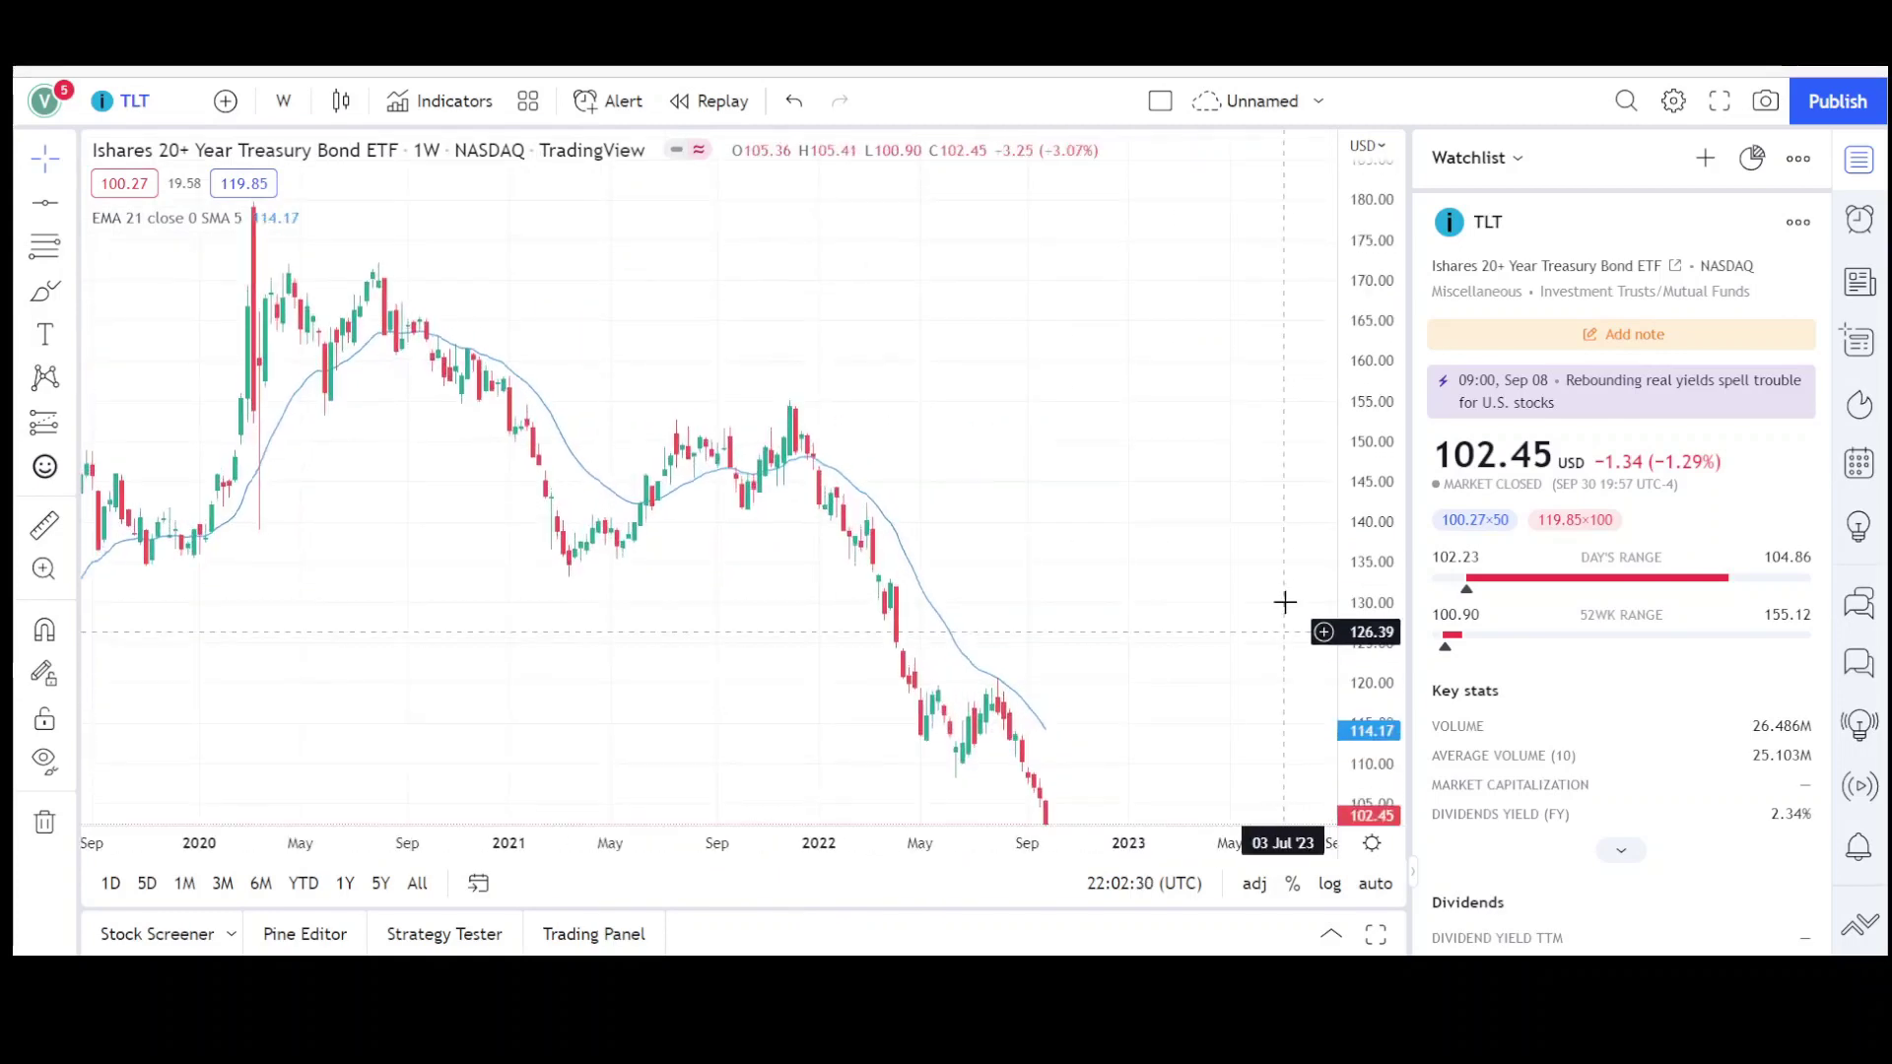
pyautogui.moveTo(1283, 627); pyautogui.dragTo(1288, 576)
pyautogui.click(44, 291)
pyautogui.moveTo(882, 635)
pyautogui.mouseDown()
pyautogui.moveTo(947, 625)
pyautogui.moveTo(1025, 680)
pyautogui.moveTo(971, 630)
pyautogui.mouseUp()
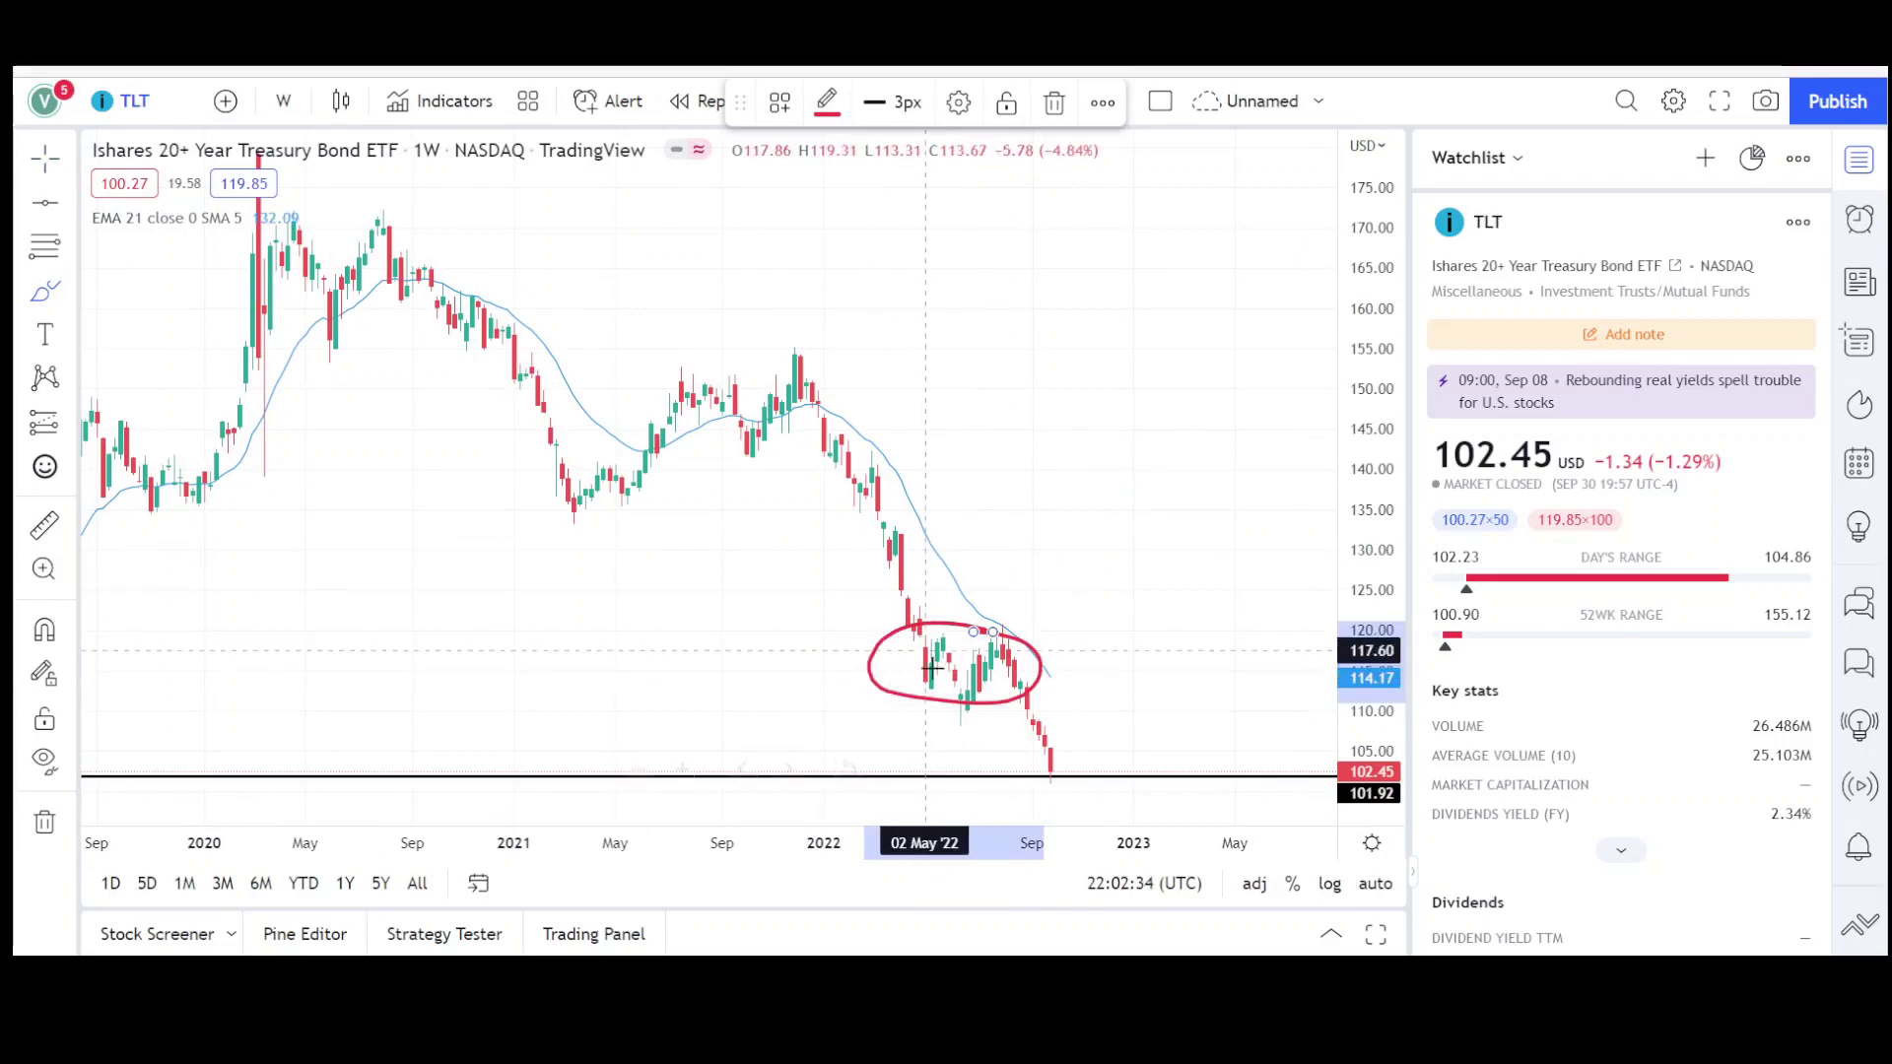
pyautogui.scroll(-5, 1055, 680)
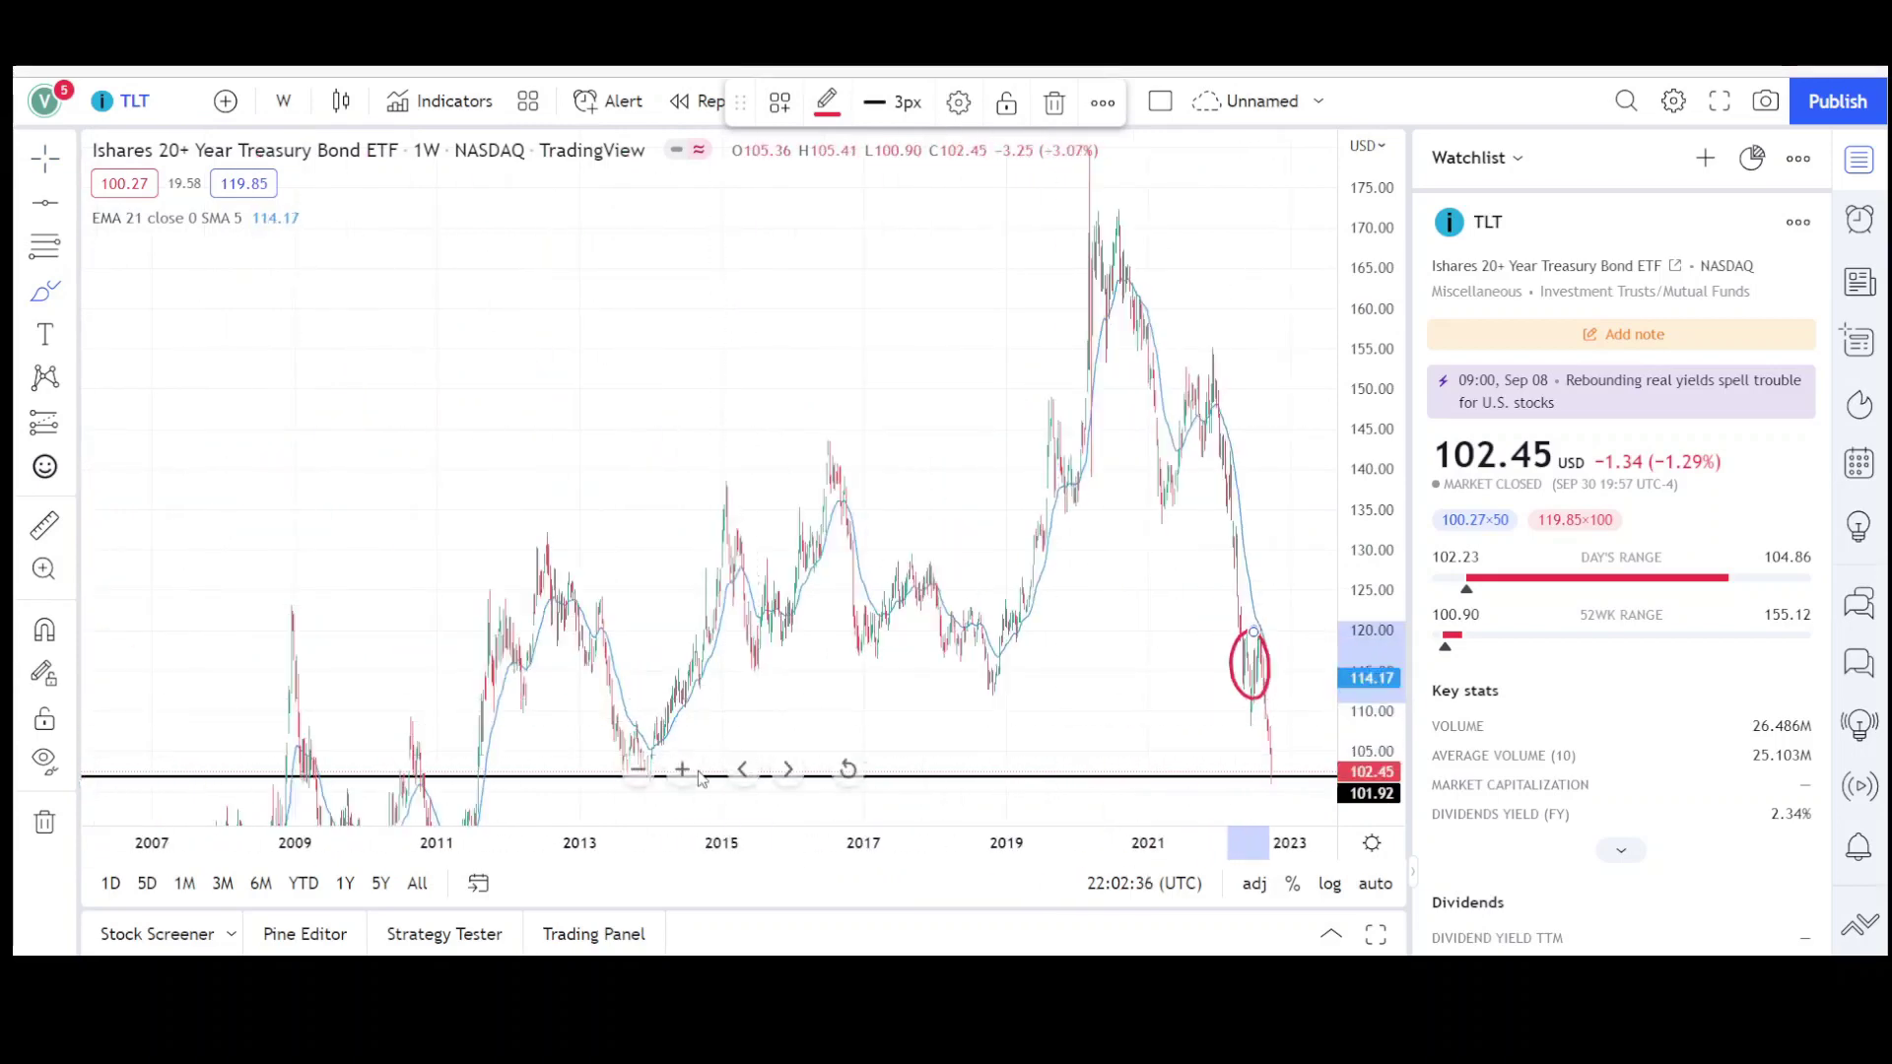
pyautogui.moveTo(1370, 552); pyautogui.dragTo(1370, 645)
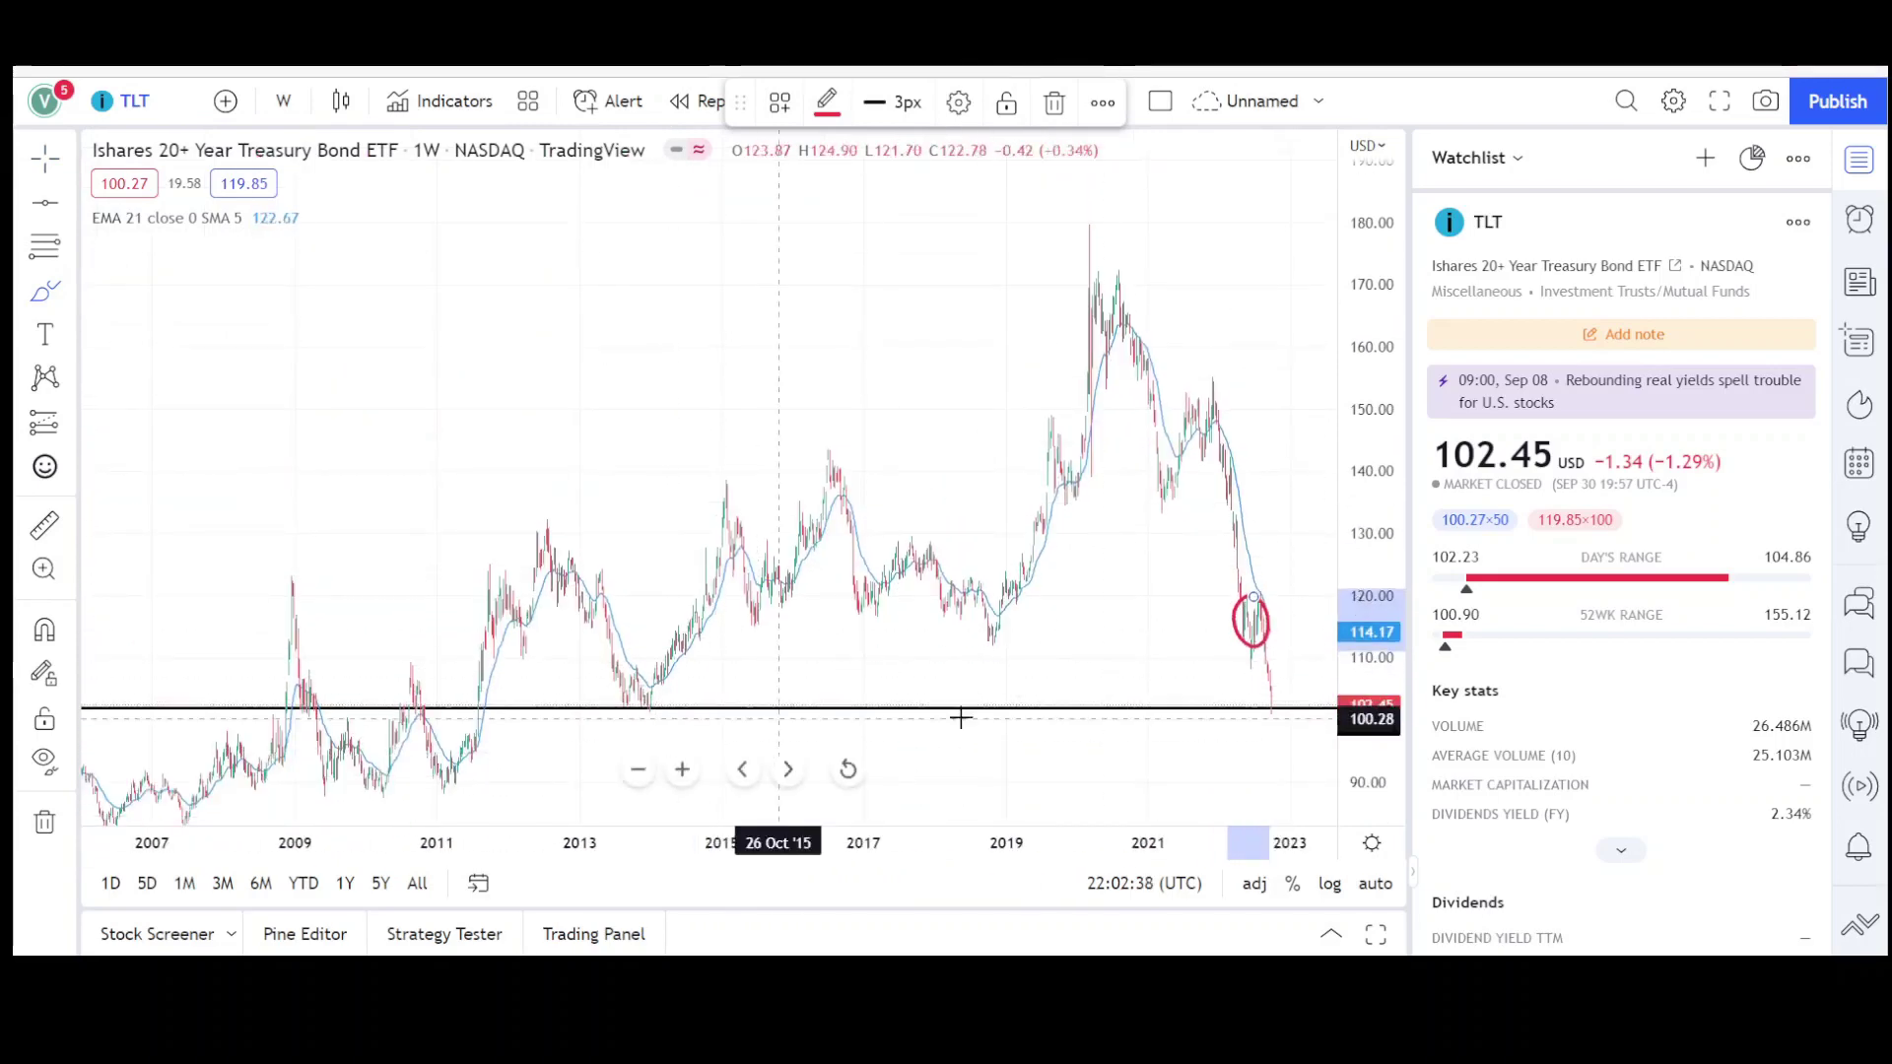
pyautogui.moveTo(525, 380); pyautogui.dragTo(633, 508)
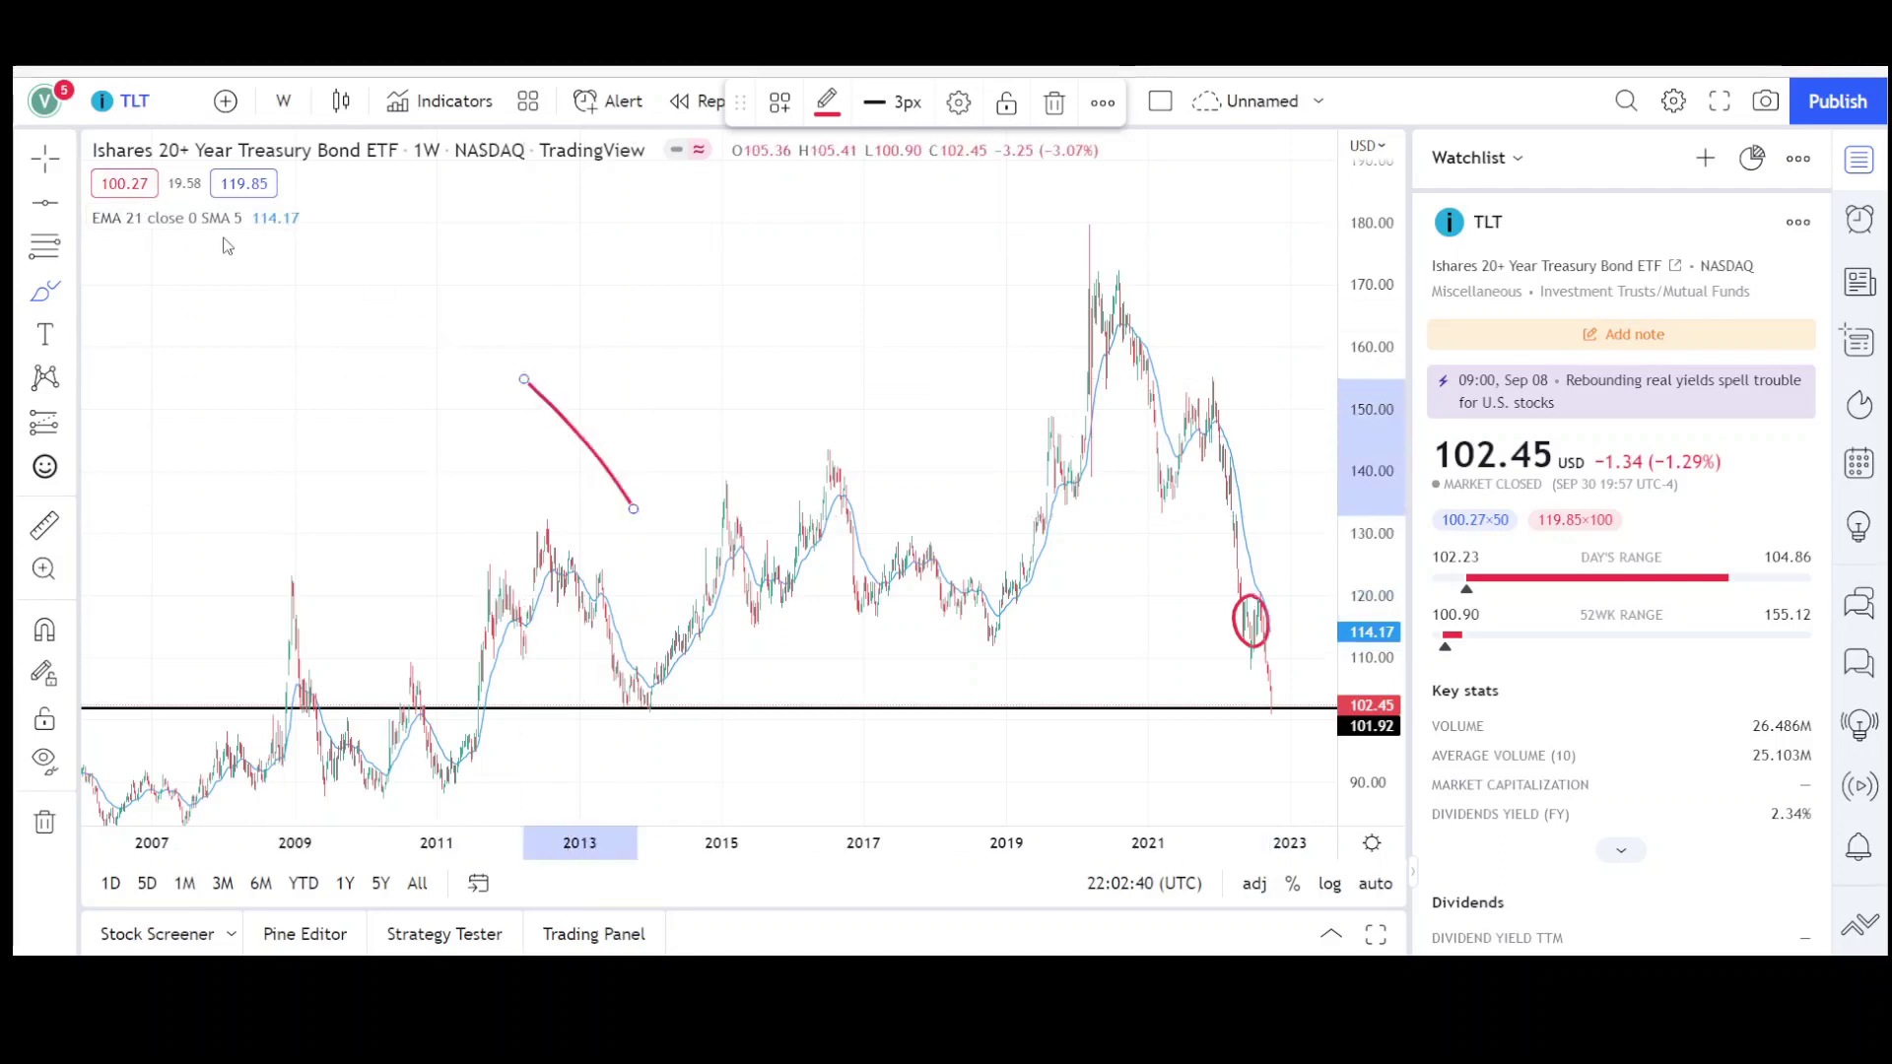
pyautogui.click(1055, 102)
pyautogui.moveTo(994, 394); pyautogui.dragTo(906, 192)
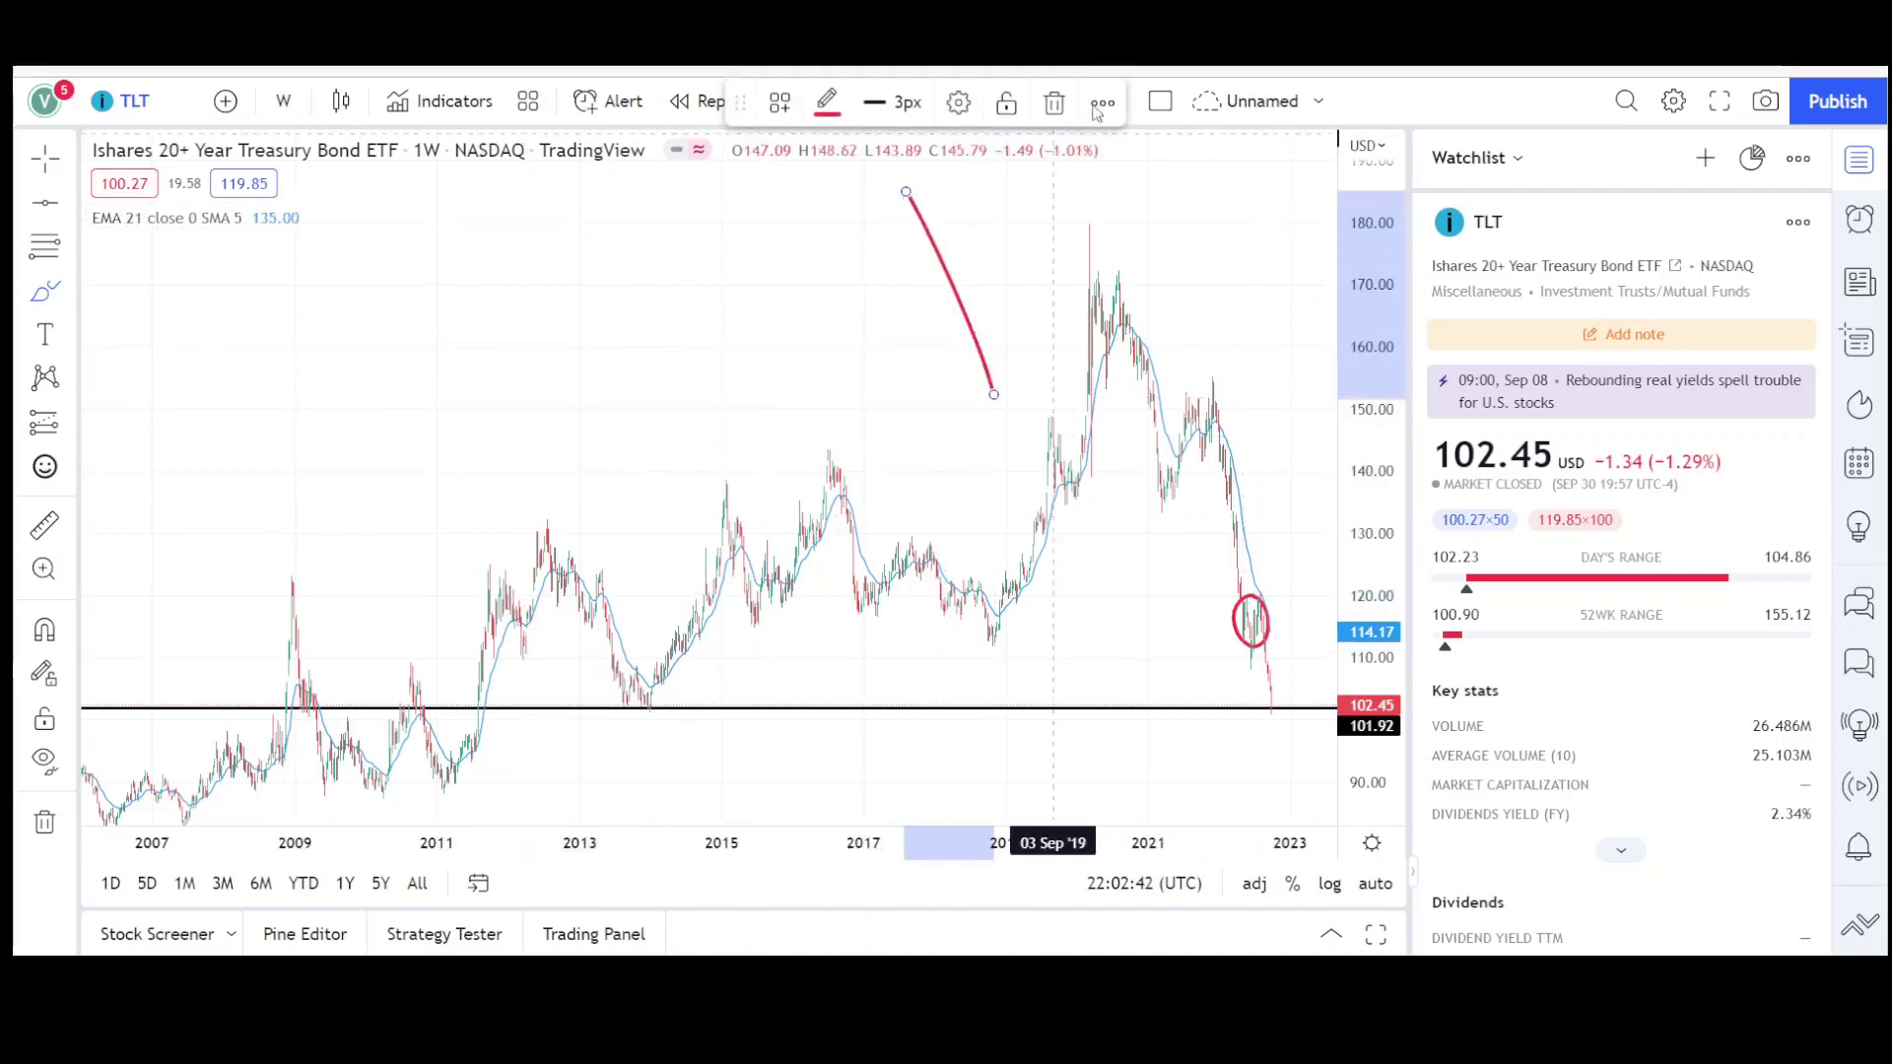
pyautogui.click(1050, 103)
# - Add a second horizontal line at about 88.10, along the 2010–2011 lows
pyautogui.scroll(-5, 823, 479)
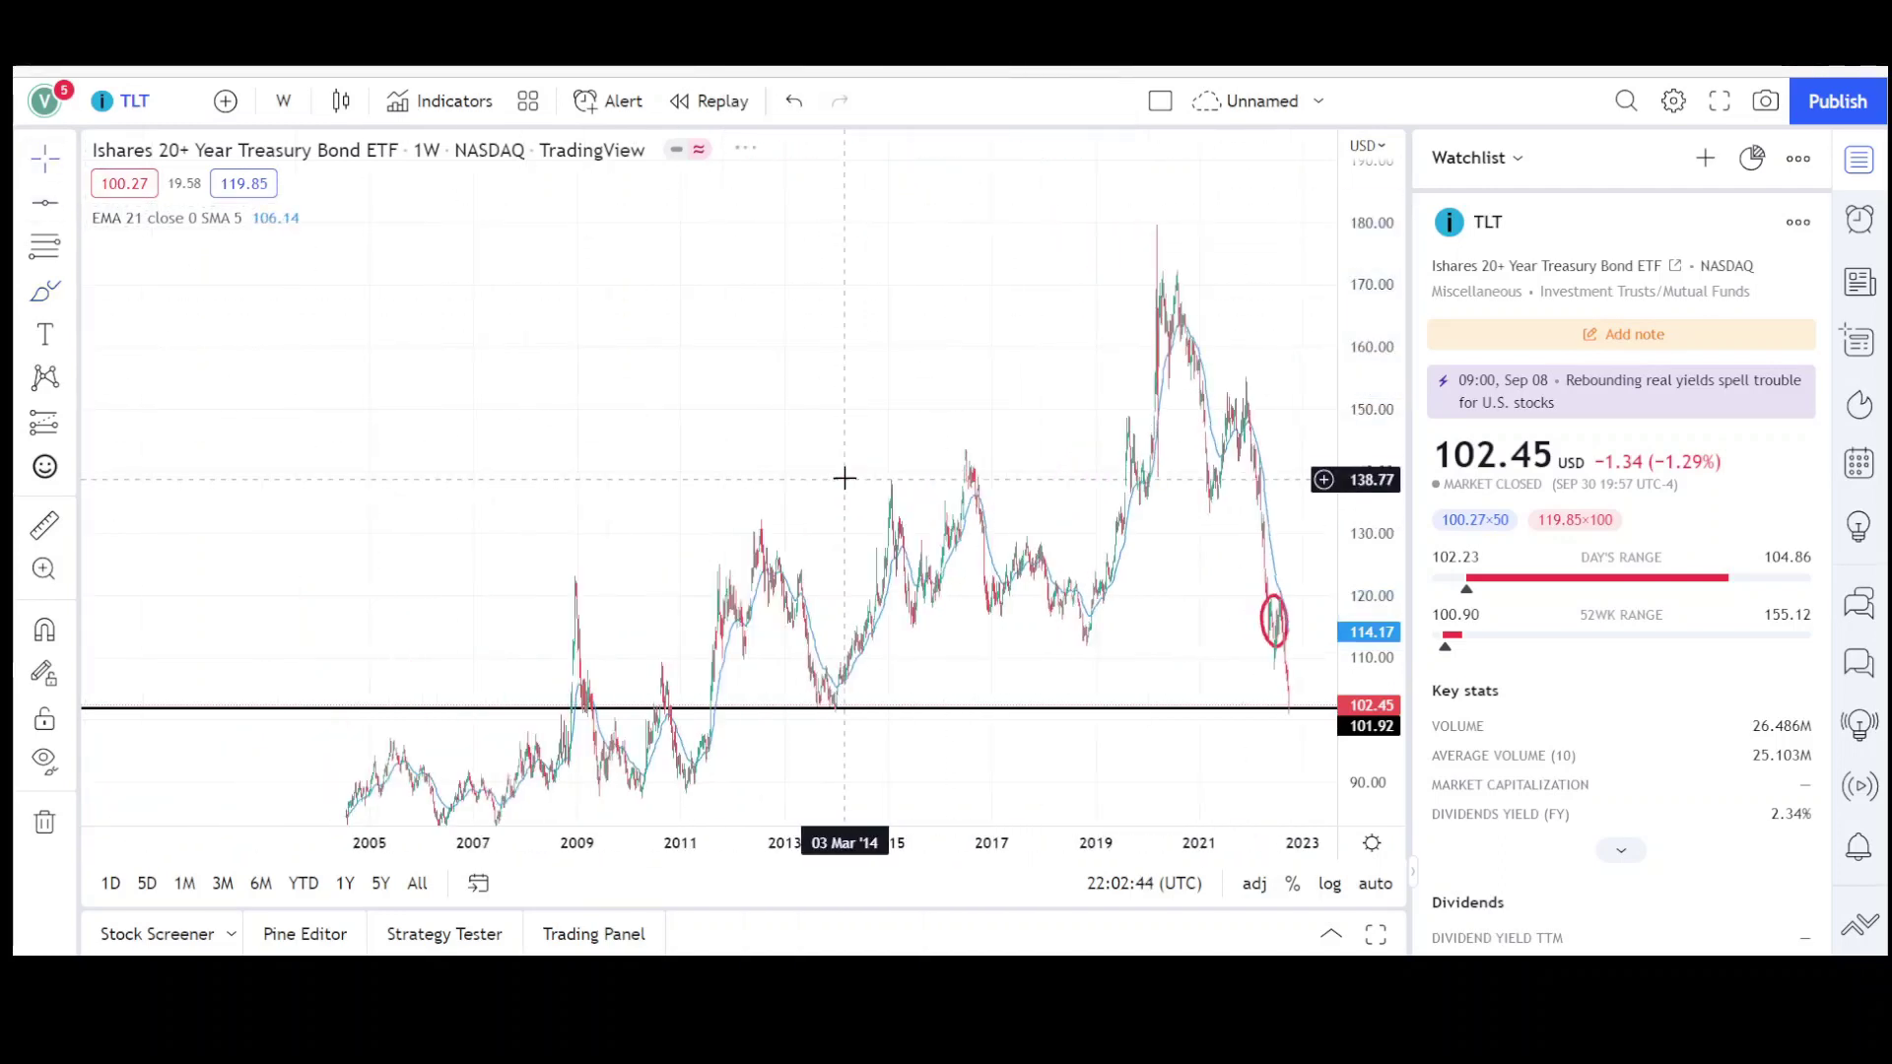
pyautogui.moveTo(746, 302); pyautogui.dragTo(676, 234)
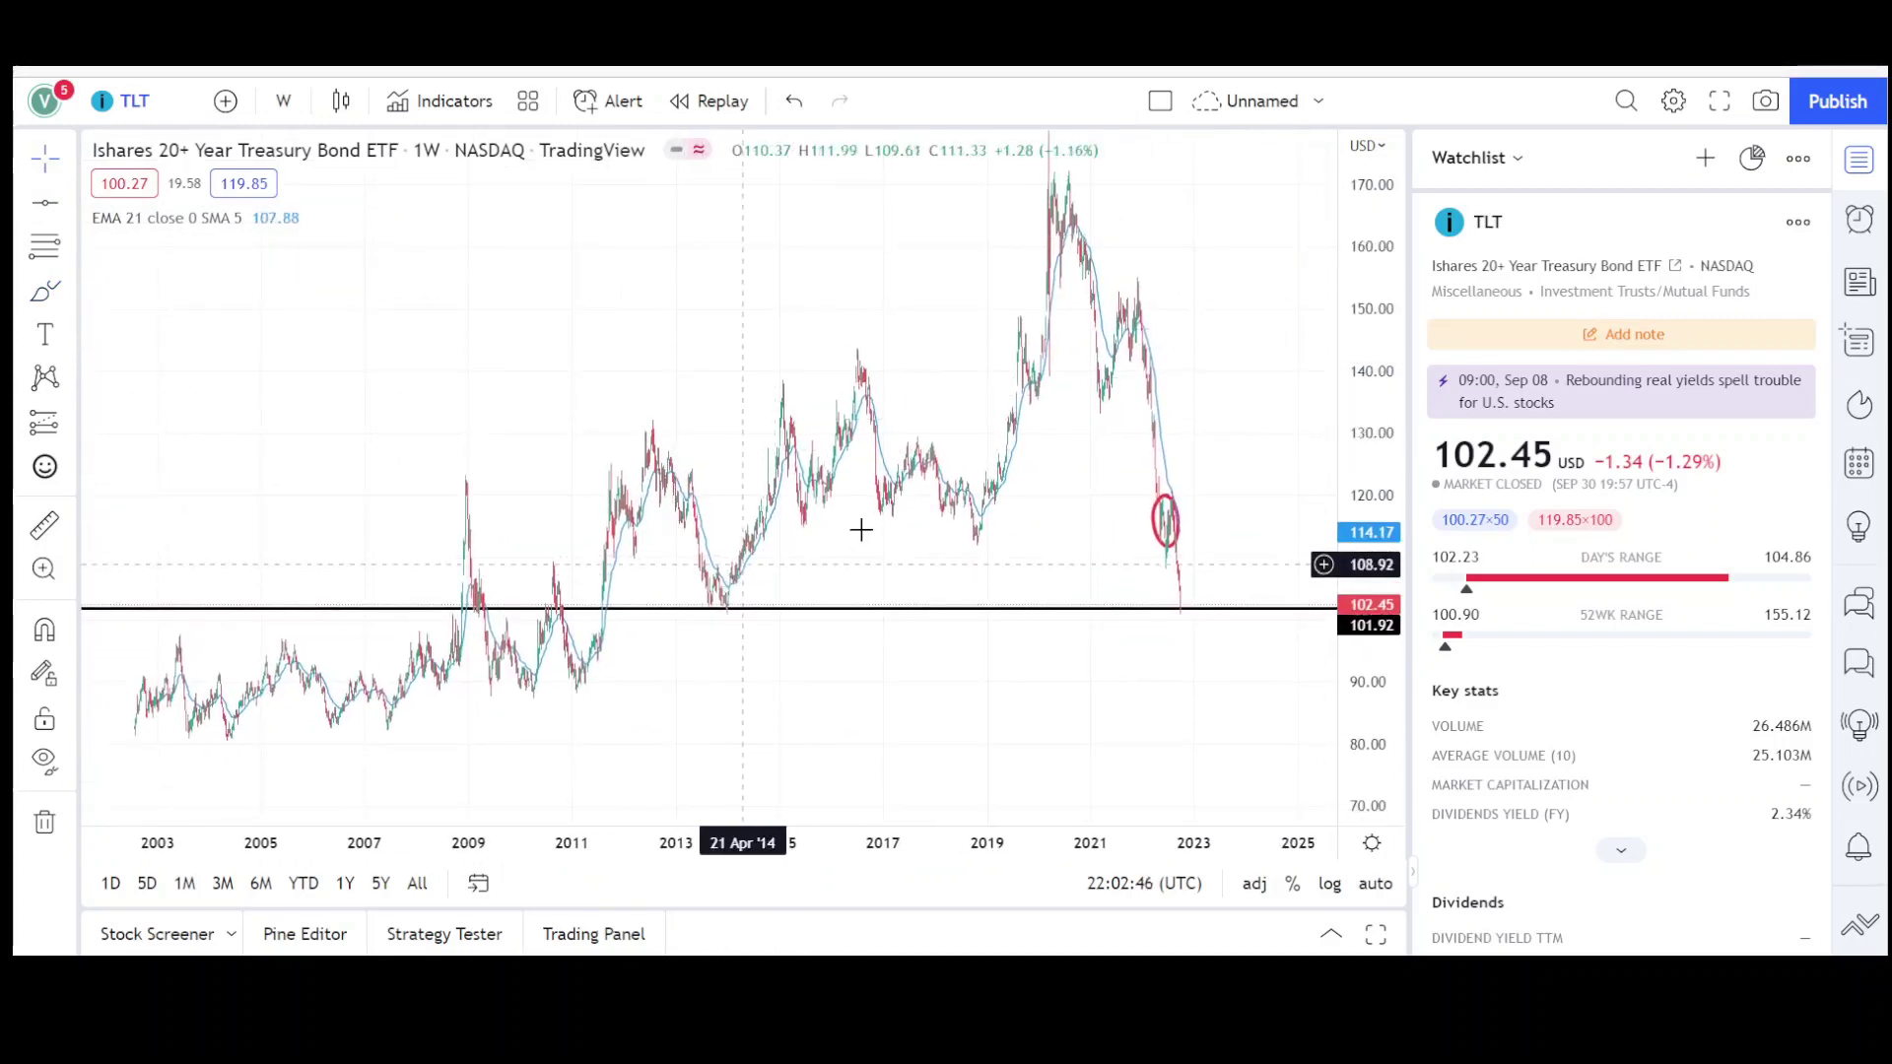
pyautogui.moveTo(868, 500); pyautogui.dragTo(729, 385)
pyautogui.scroll(-2, 857, 595)
pyautogui.moveTo(842, 598); pyautogui.dragTo(817, 637)
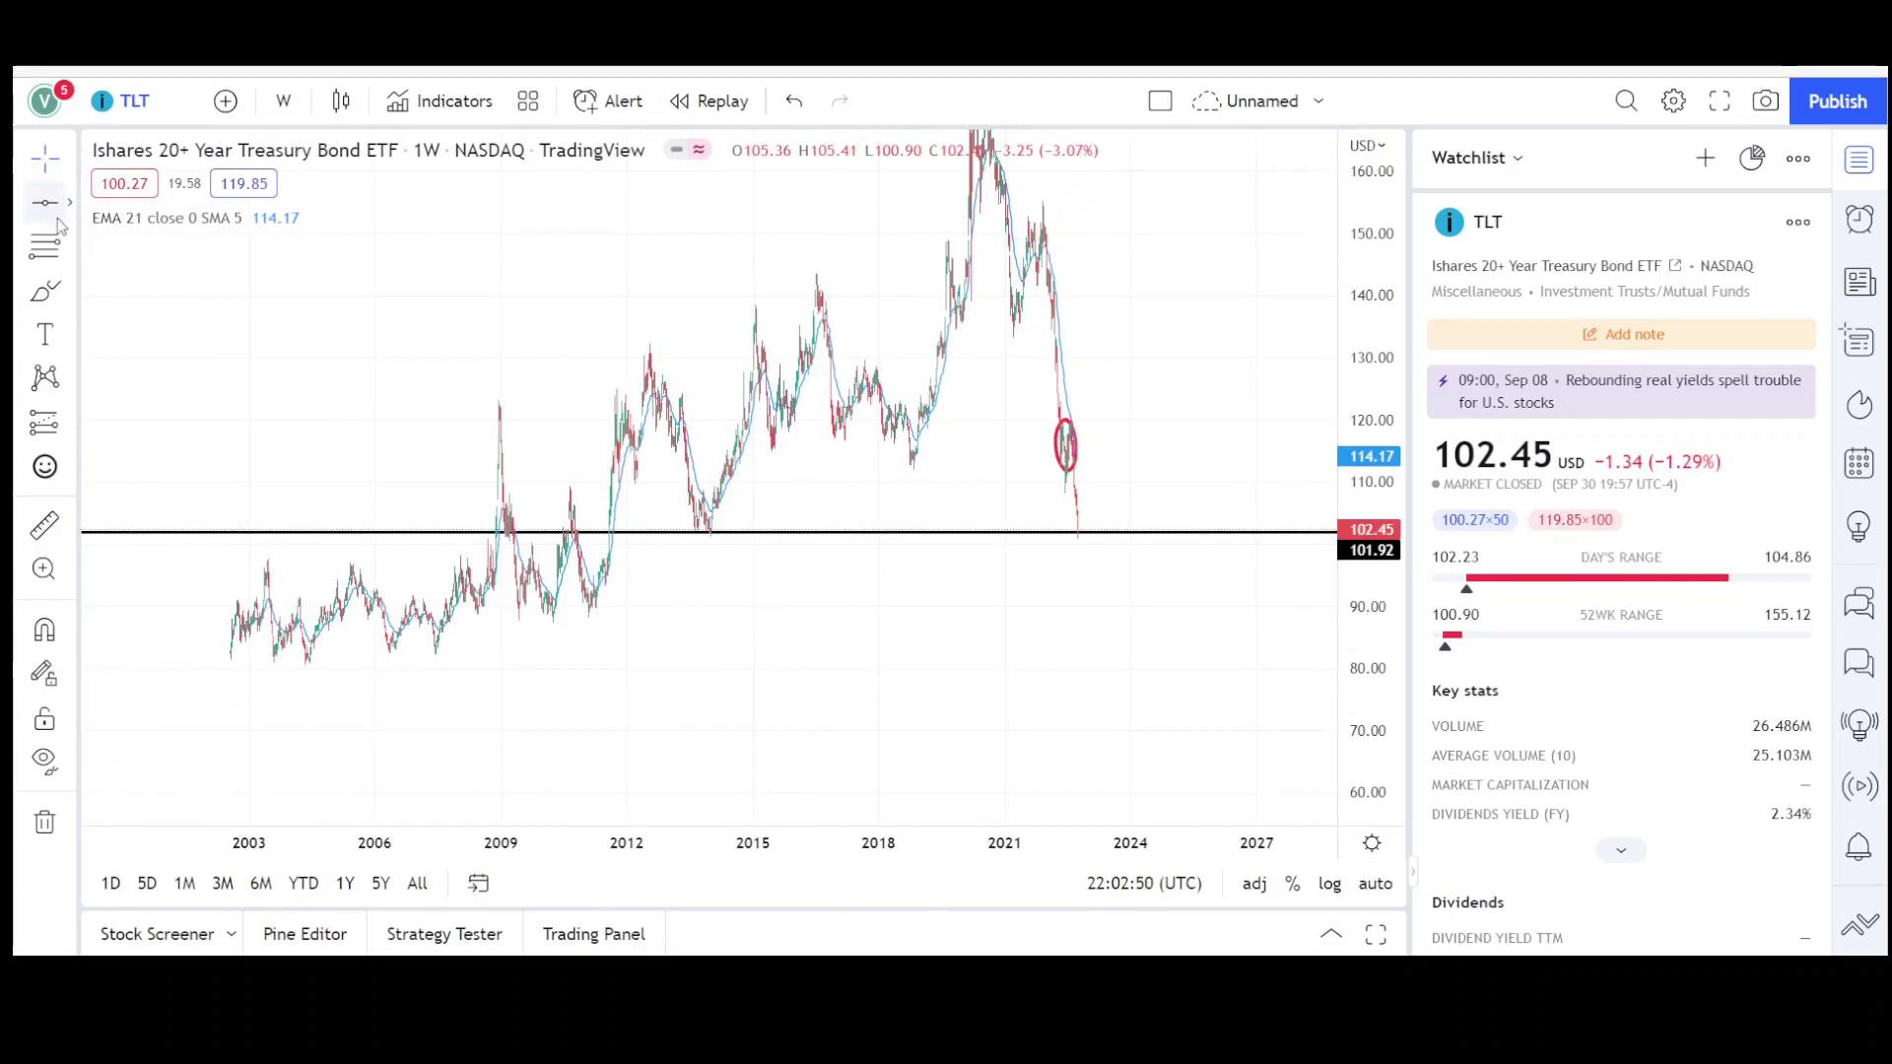
pyautogui.click(691, 618)
# - Circle the 2011 low and rebound in red, and add a third horizontal line at about 81.23 along the 2004 lows
pyautogui.click(46, 292)
pyautogui.moveTo(630, 532)
pyautogui.mouseDown()
pyautogui.moveTo(591, 621)
pyautogui.moveTo(630, 532)
pyautogui.mouseUp()
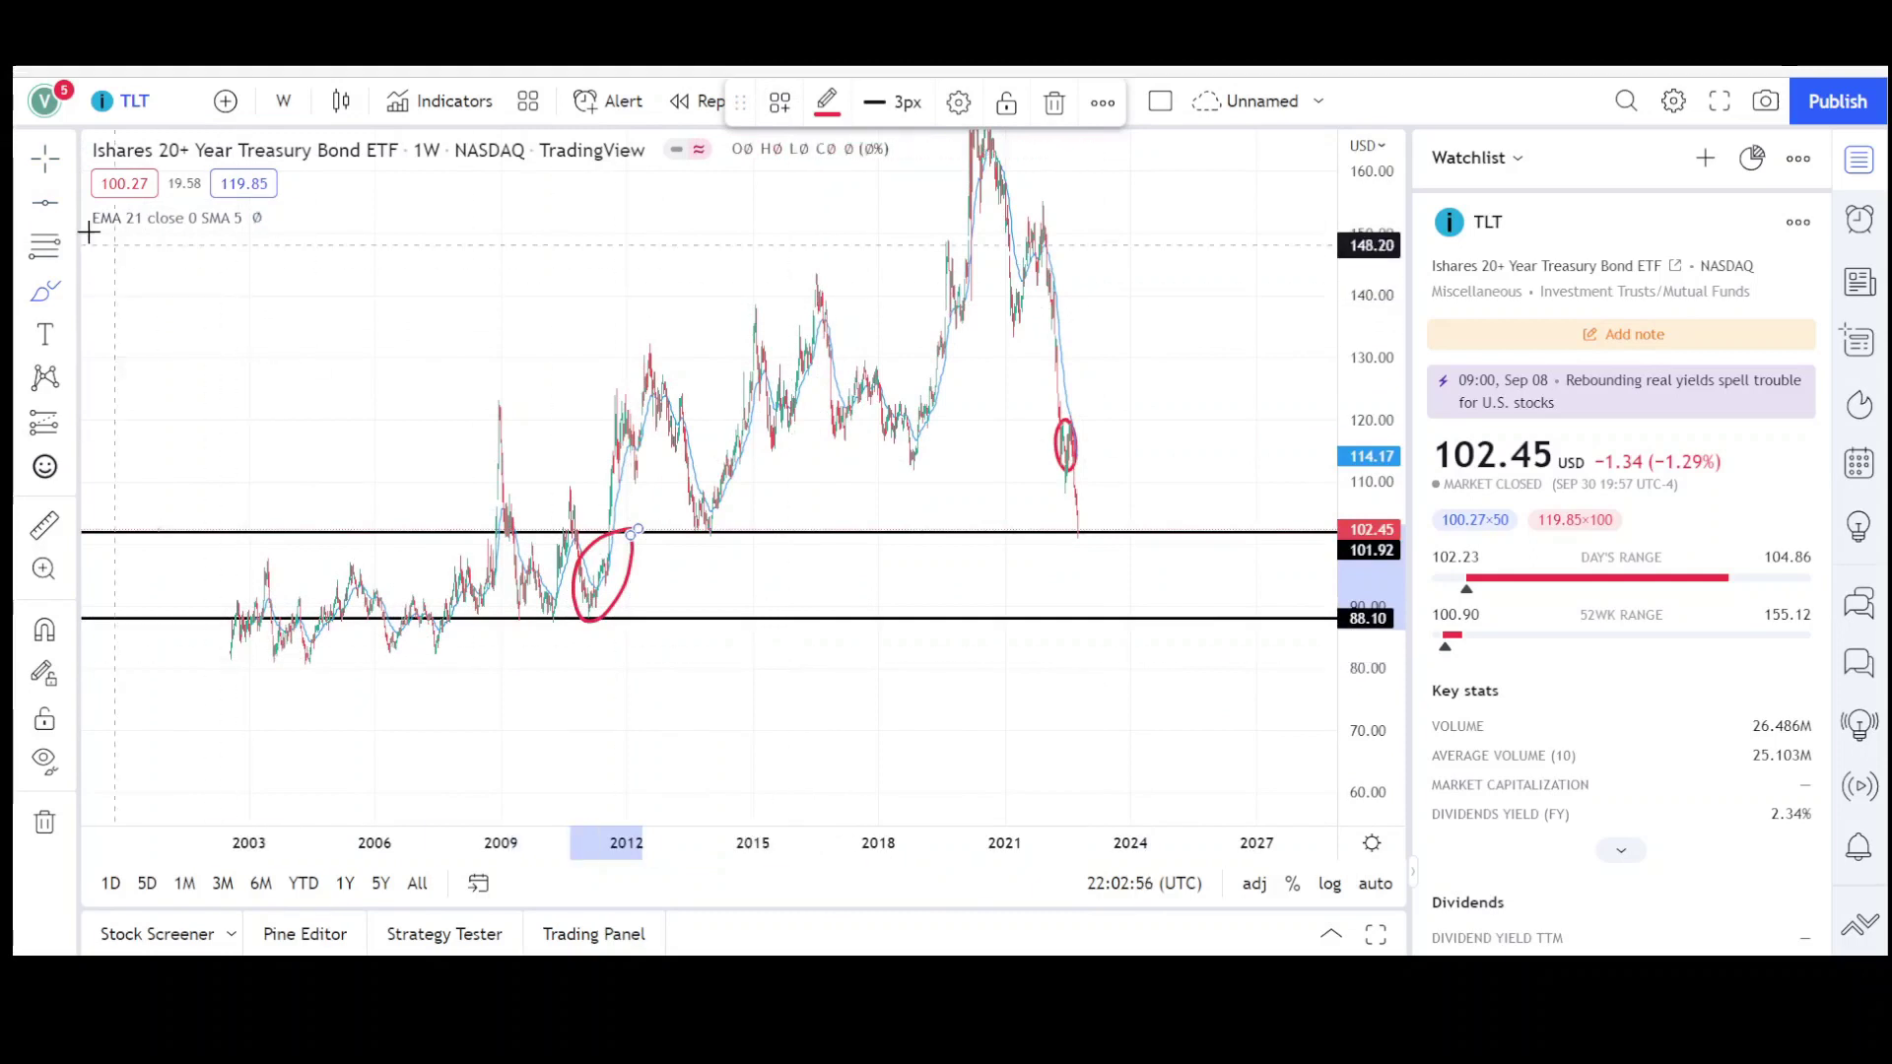
pyautogui.click(44, 202)
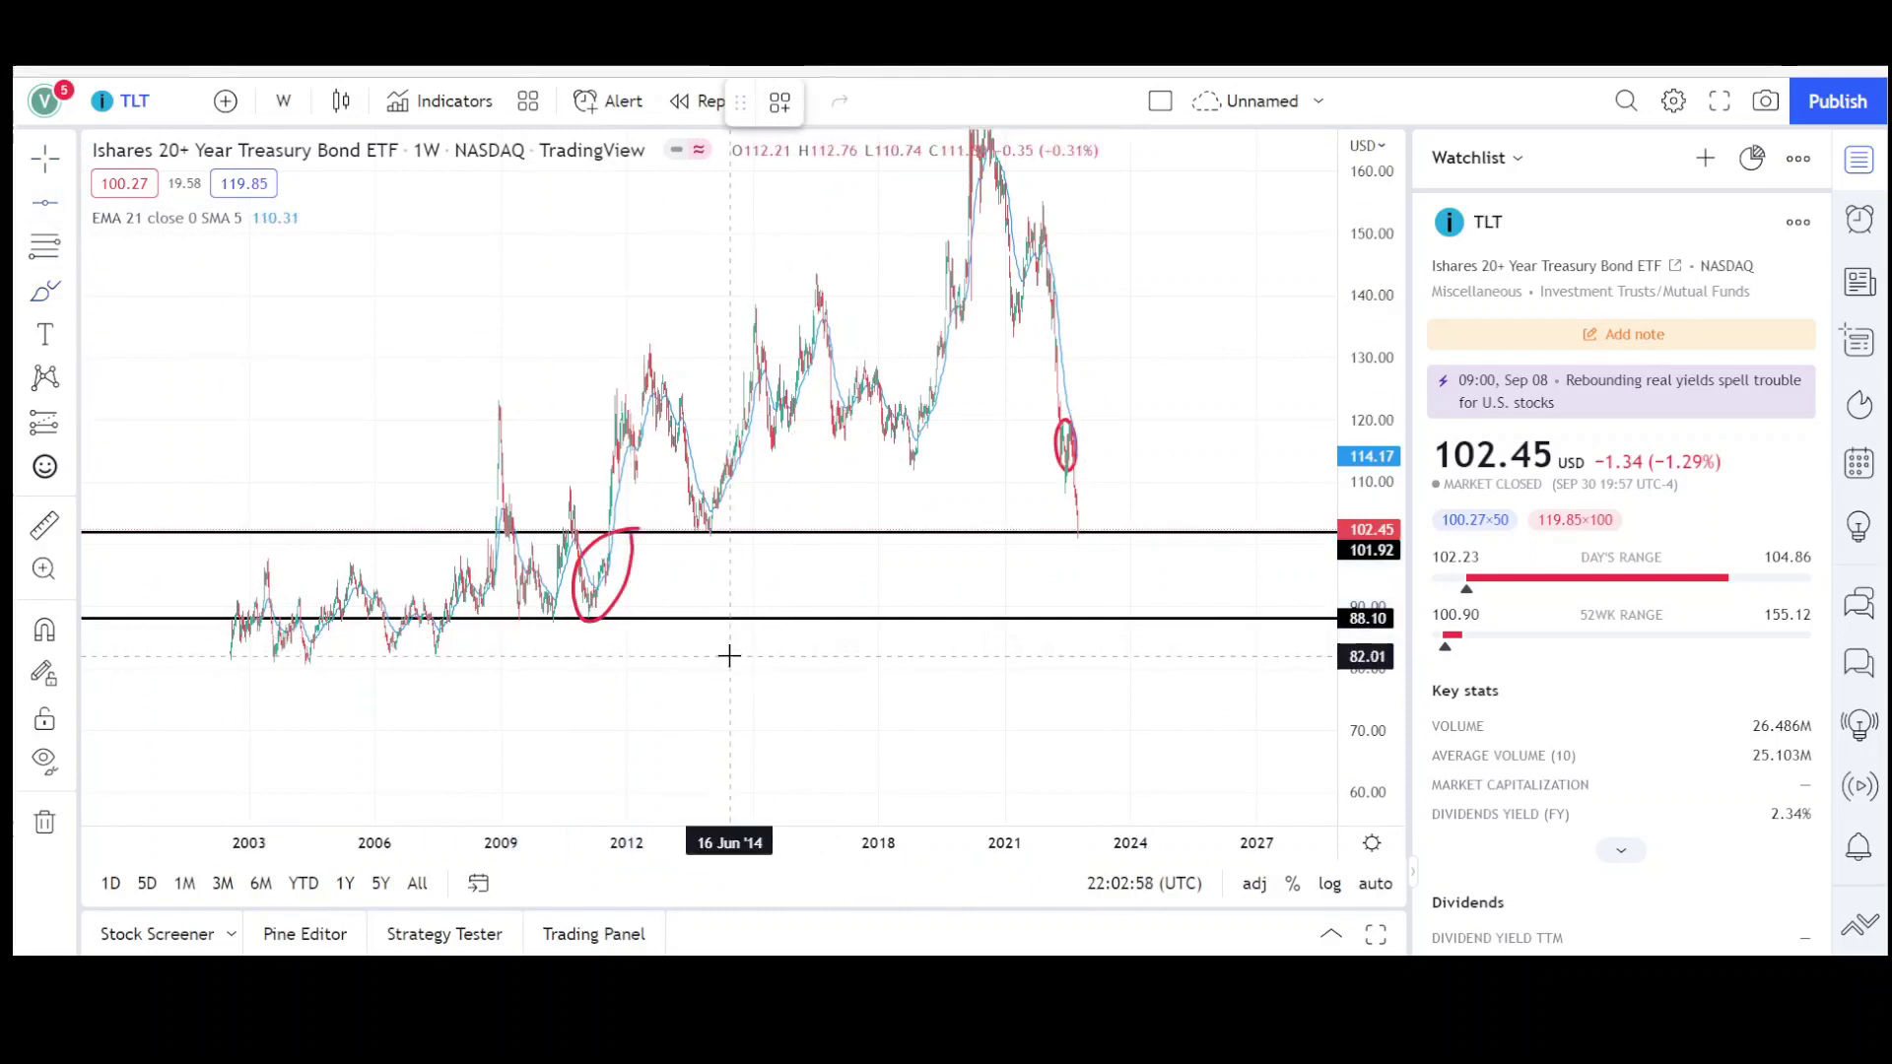
pyautogui.click(729, 661)
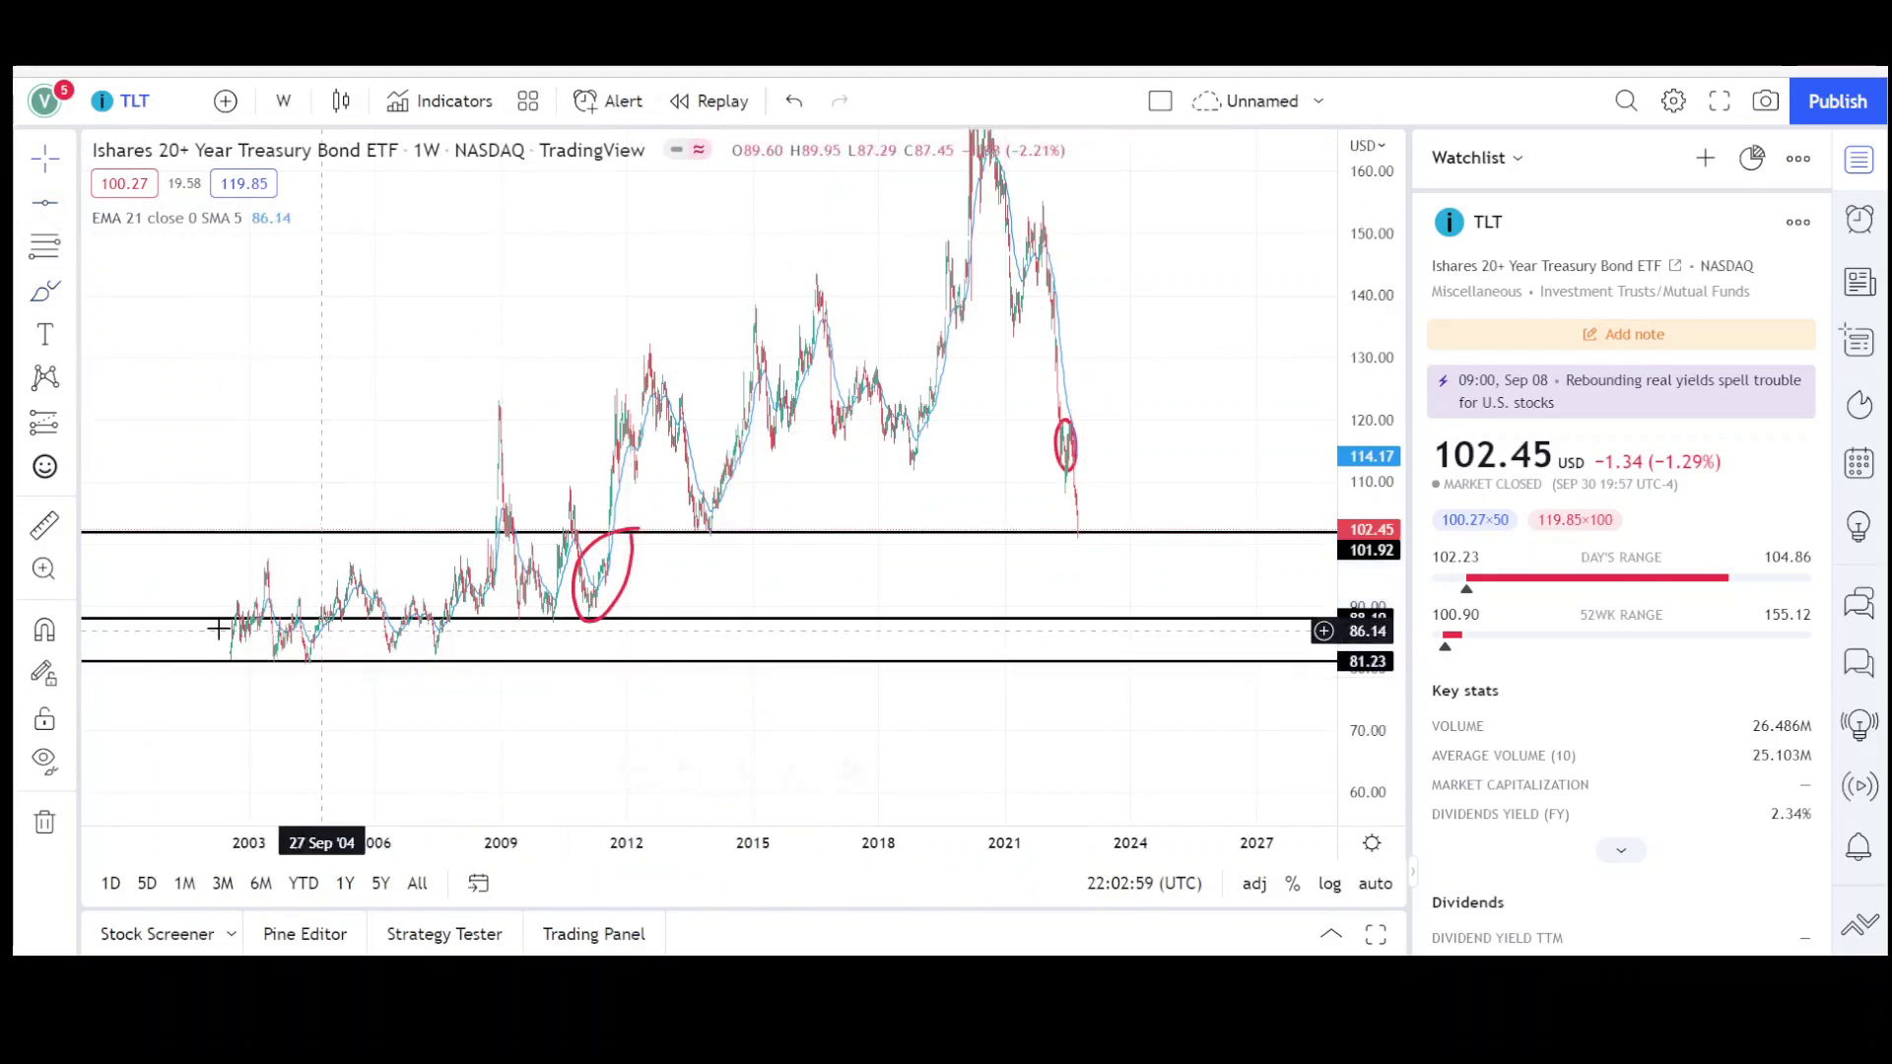
# - Examine the latest weekly decline against the three horizontal support levels, both close up and across the full price history
pyautogui.scroll(3, 936, 670)
pyautogui.scroll(4, 940, 673)
pyautogui.moveTo(885, 452); pyautogui.dragTo(1148, 540)
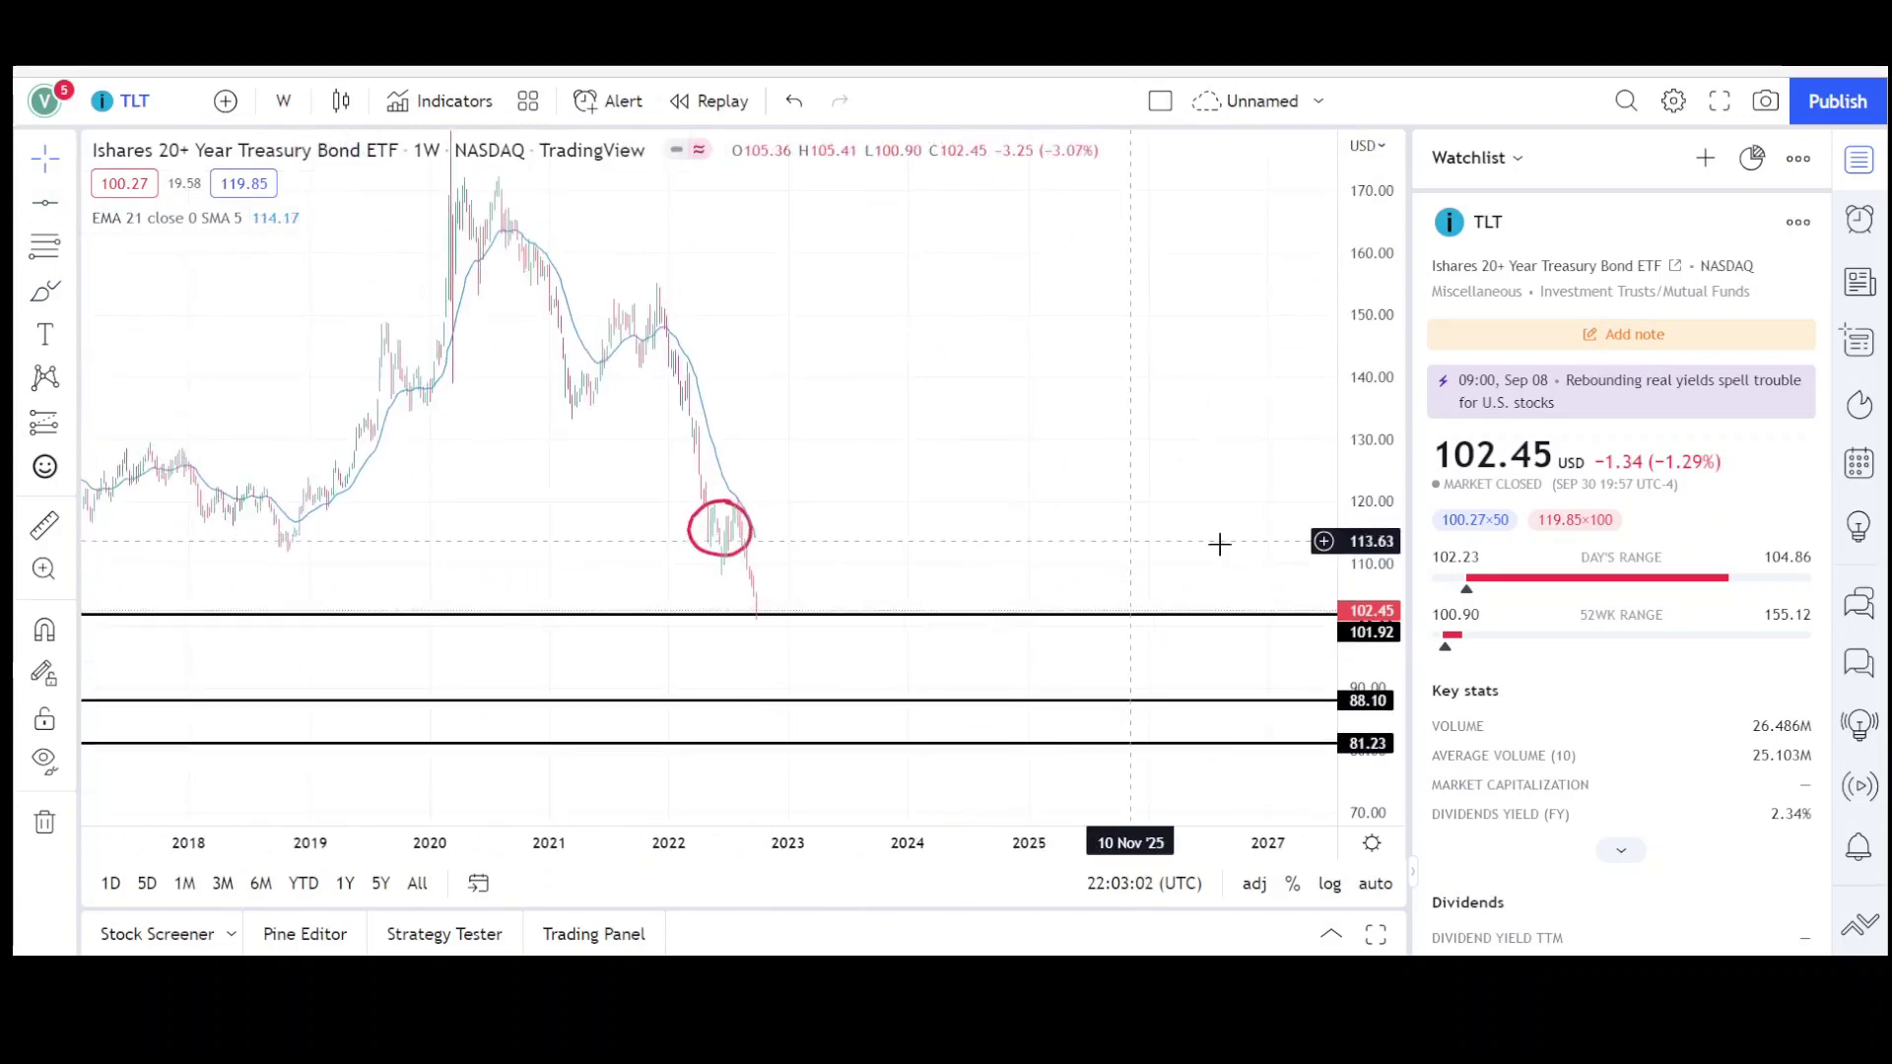
pyautogui.moveTo(1360, 528); pyautogui.dragTo(1361, 311)
pyautogui.moveTo(1204, 542); pyautogui.dragTo(1282, 506)
pyautogui.scroll(3, 1018, 541)
pyautogui.moveTo(828, 448); pyautogui.dragTo(1169, 685)
pyautogui.scroll(-3, 1124, 571)
pyautogui.moveTo(1364, 414); pyautogui.dragTo(1136, 380)
pyautogui.scroll(-4, 1163, 696)
pyautogui.scroll(-2, 1137, 381)
pyautogui.moveTo(1376, 352); pyautogui.dragTo(1148, 457)
pyautogui.scroll(-2, 1173, 542)
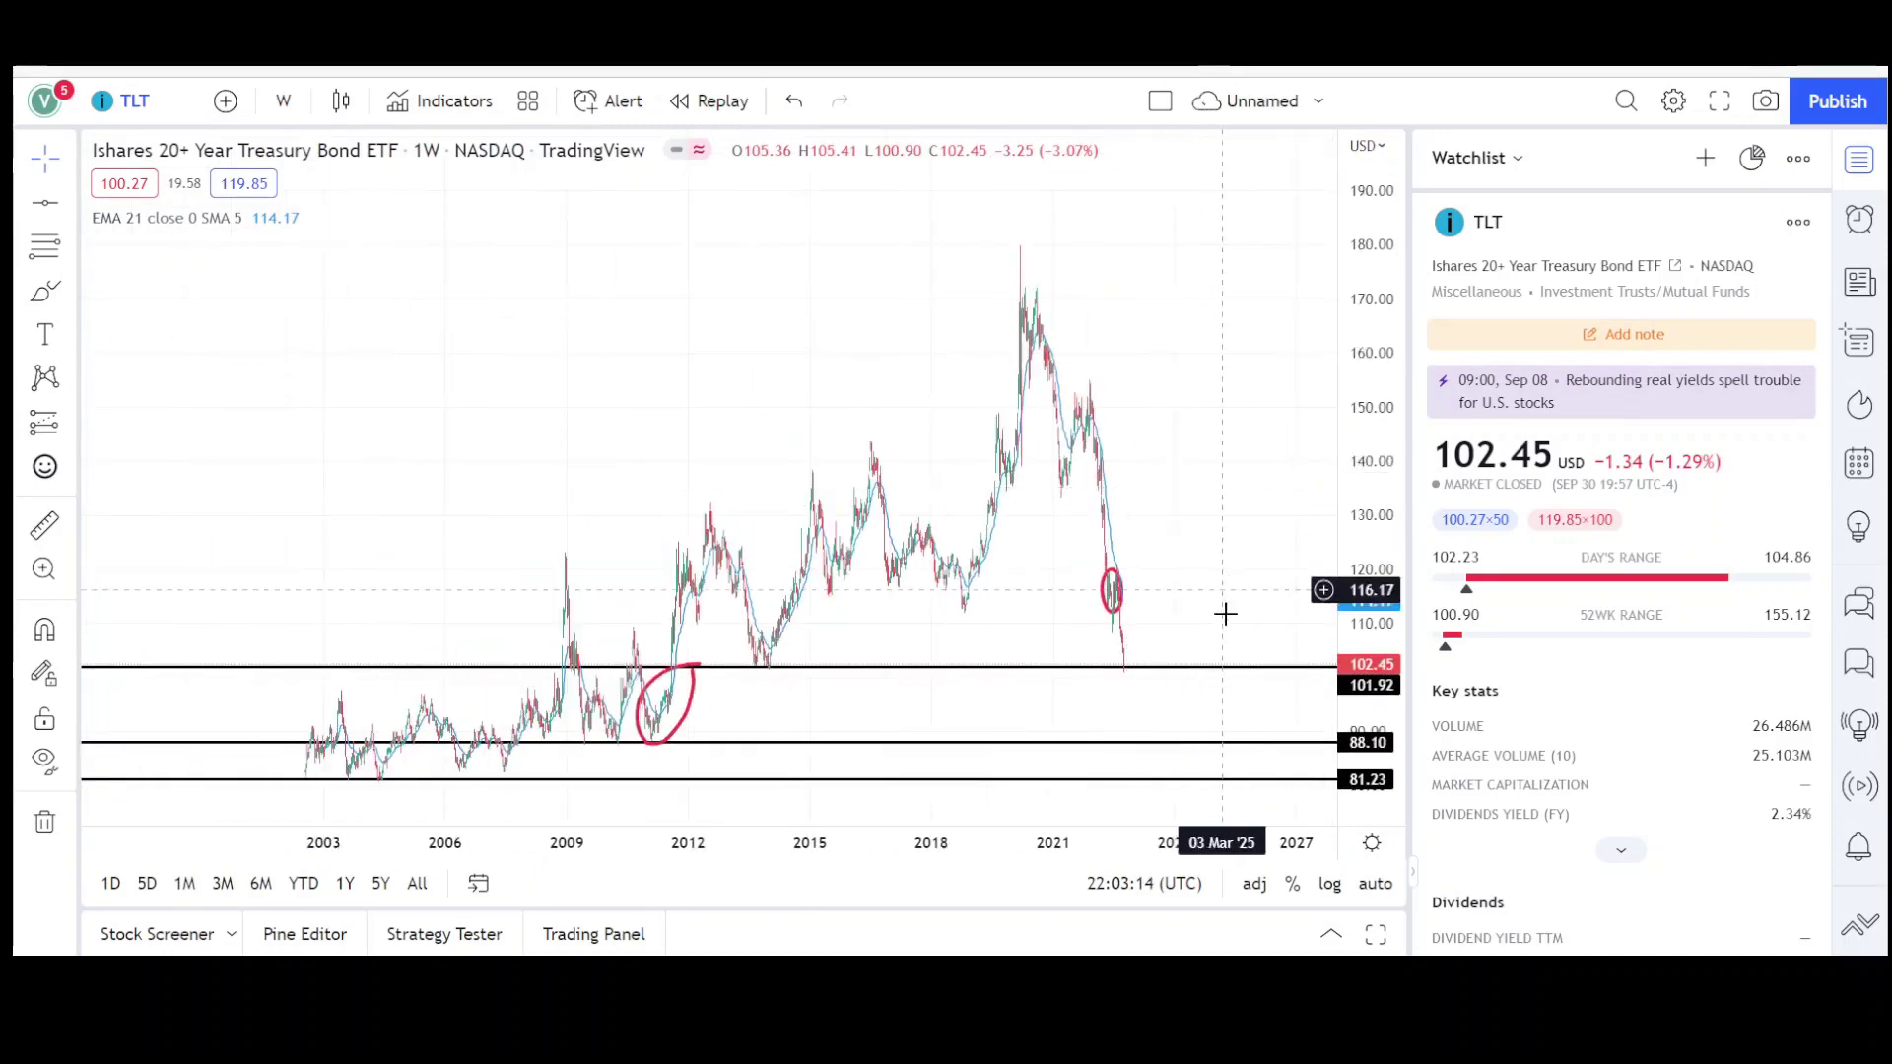
pyautogui.scroll(6, 1199, 547)
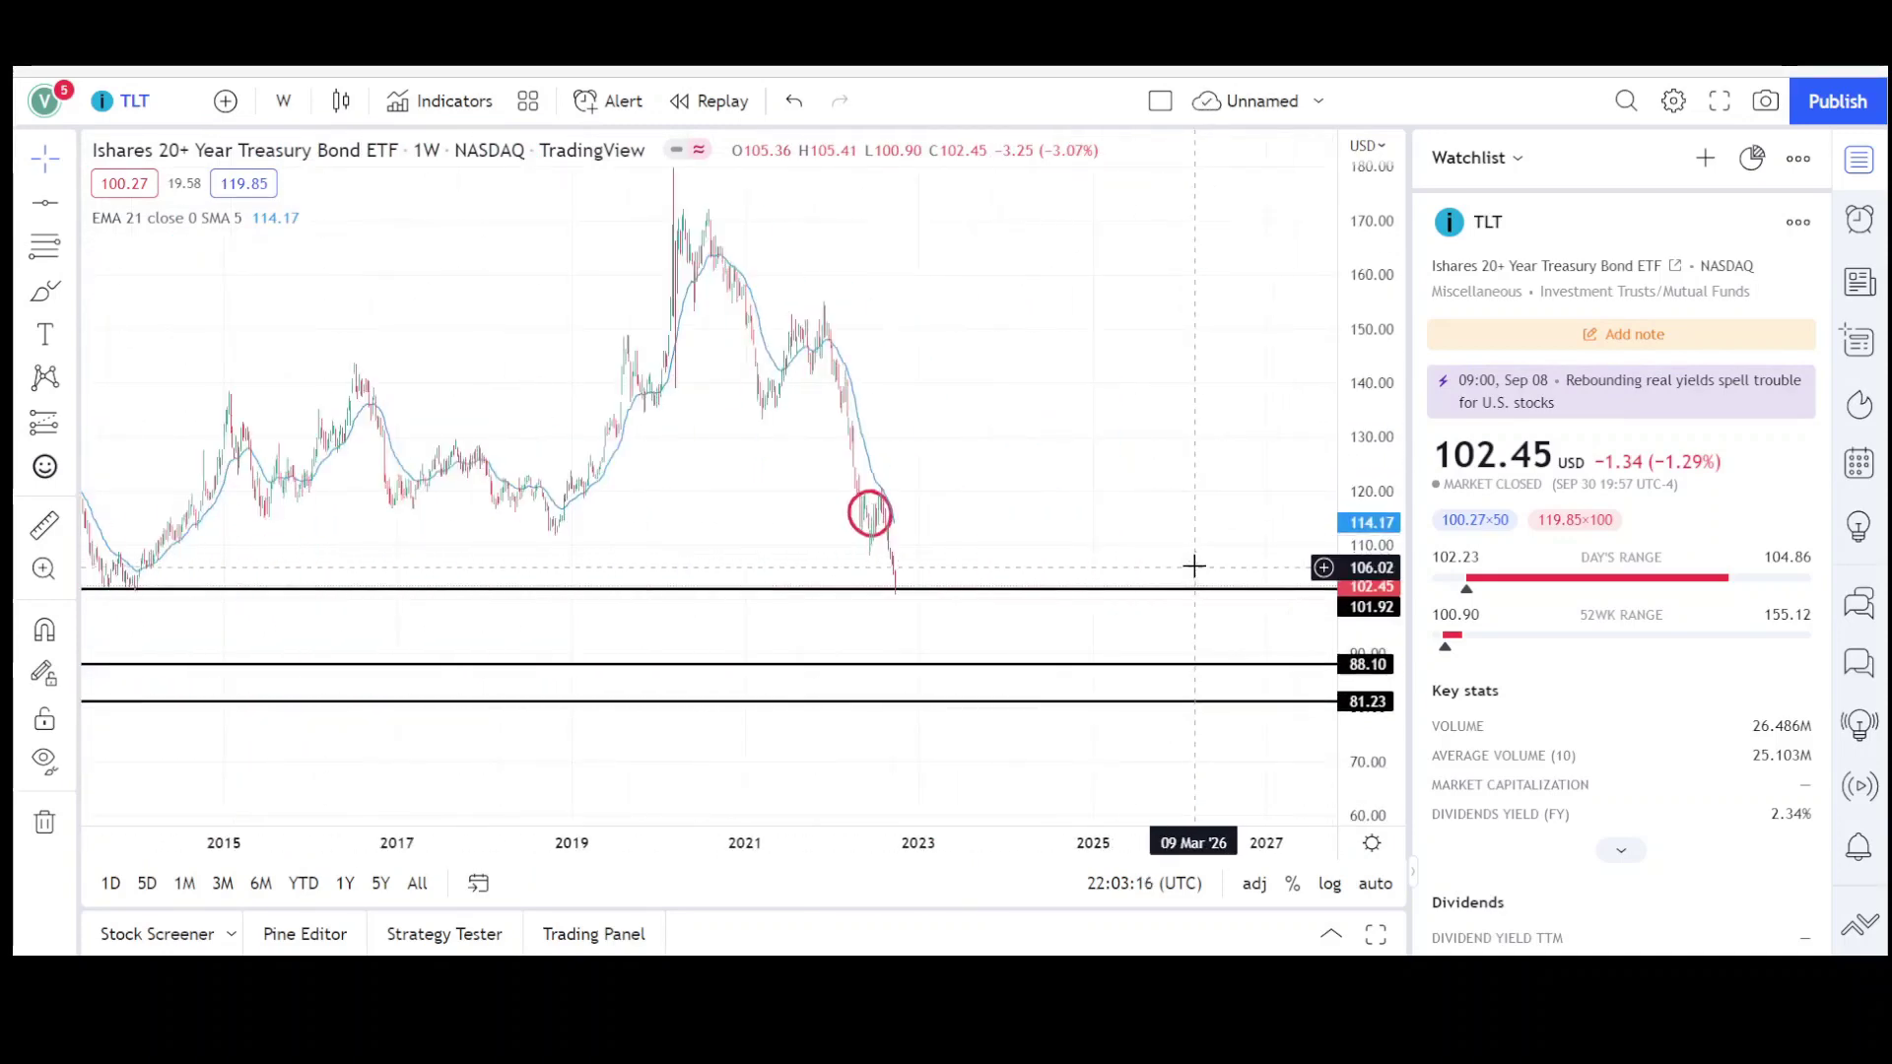
pyautogui.hscroll(-10, 880, 495)
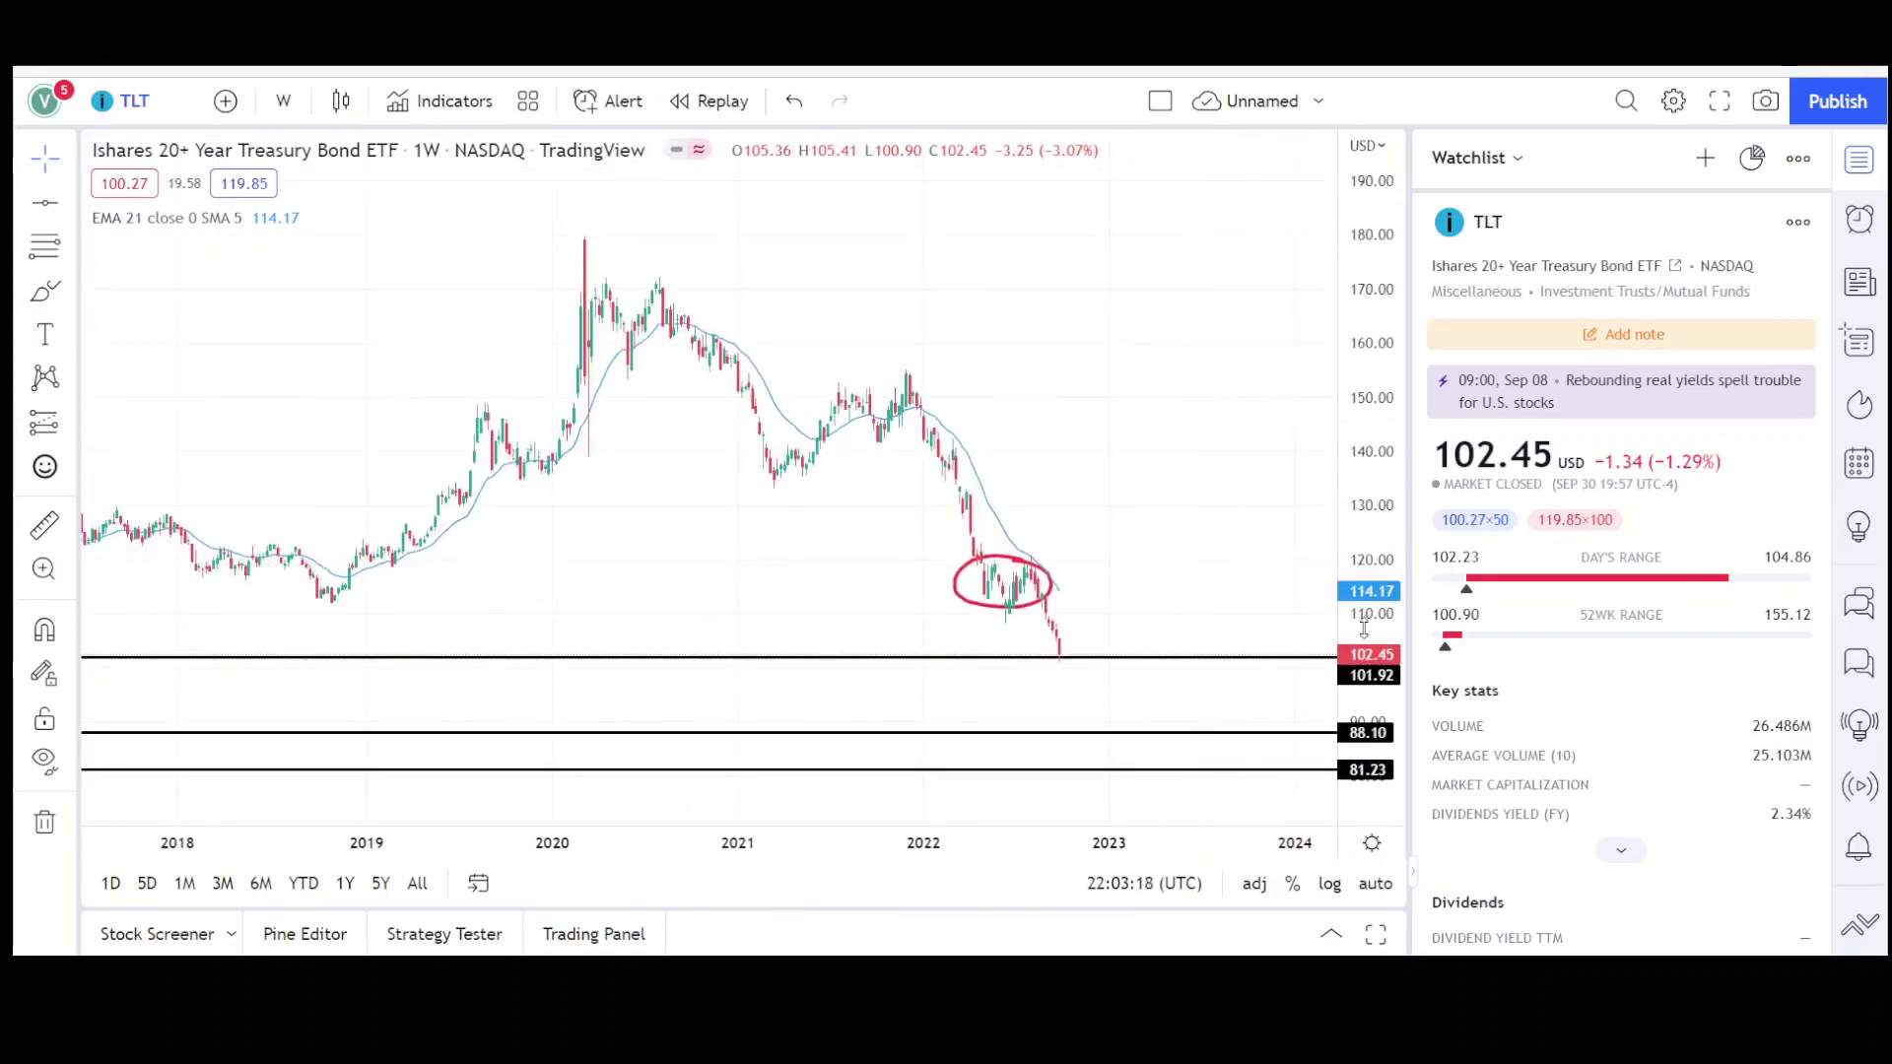